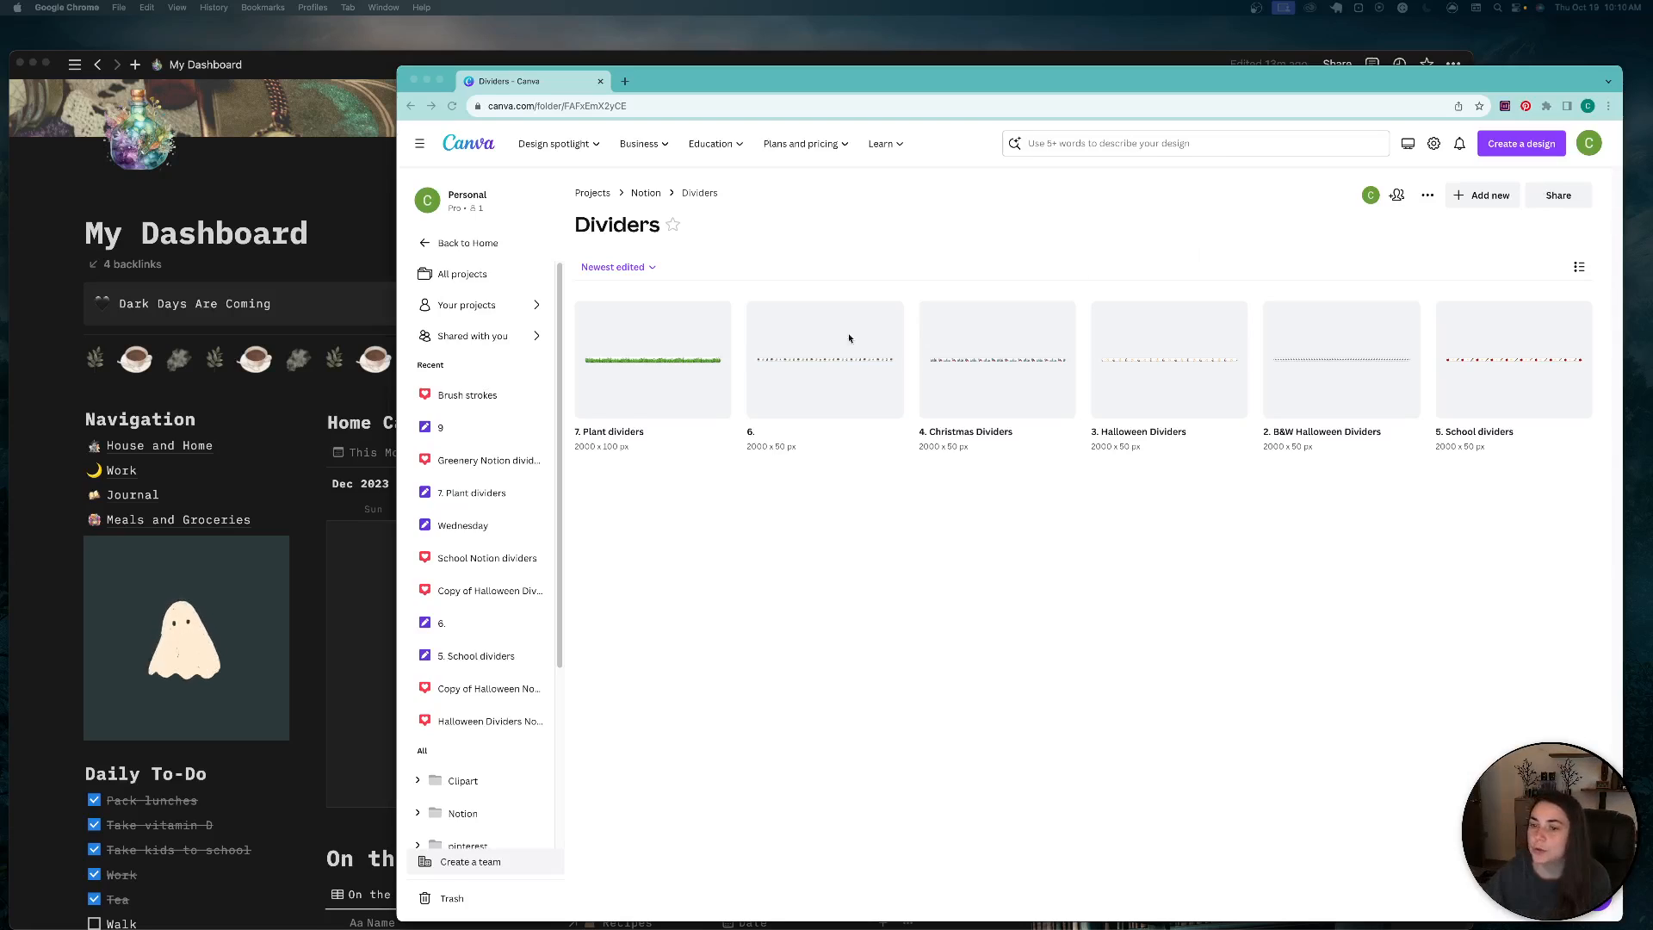
Step: Create a new custom-size design 2000 px wide and 50 px high
left_click(1125, 709)
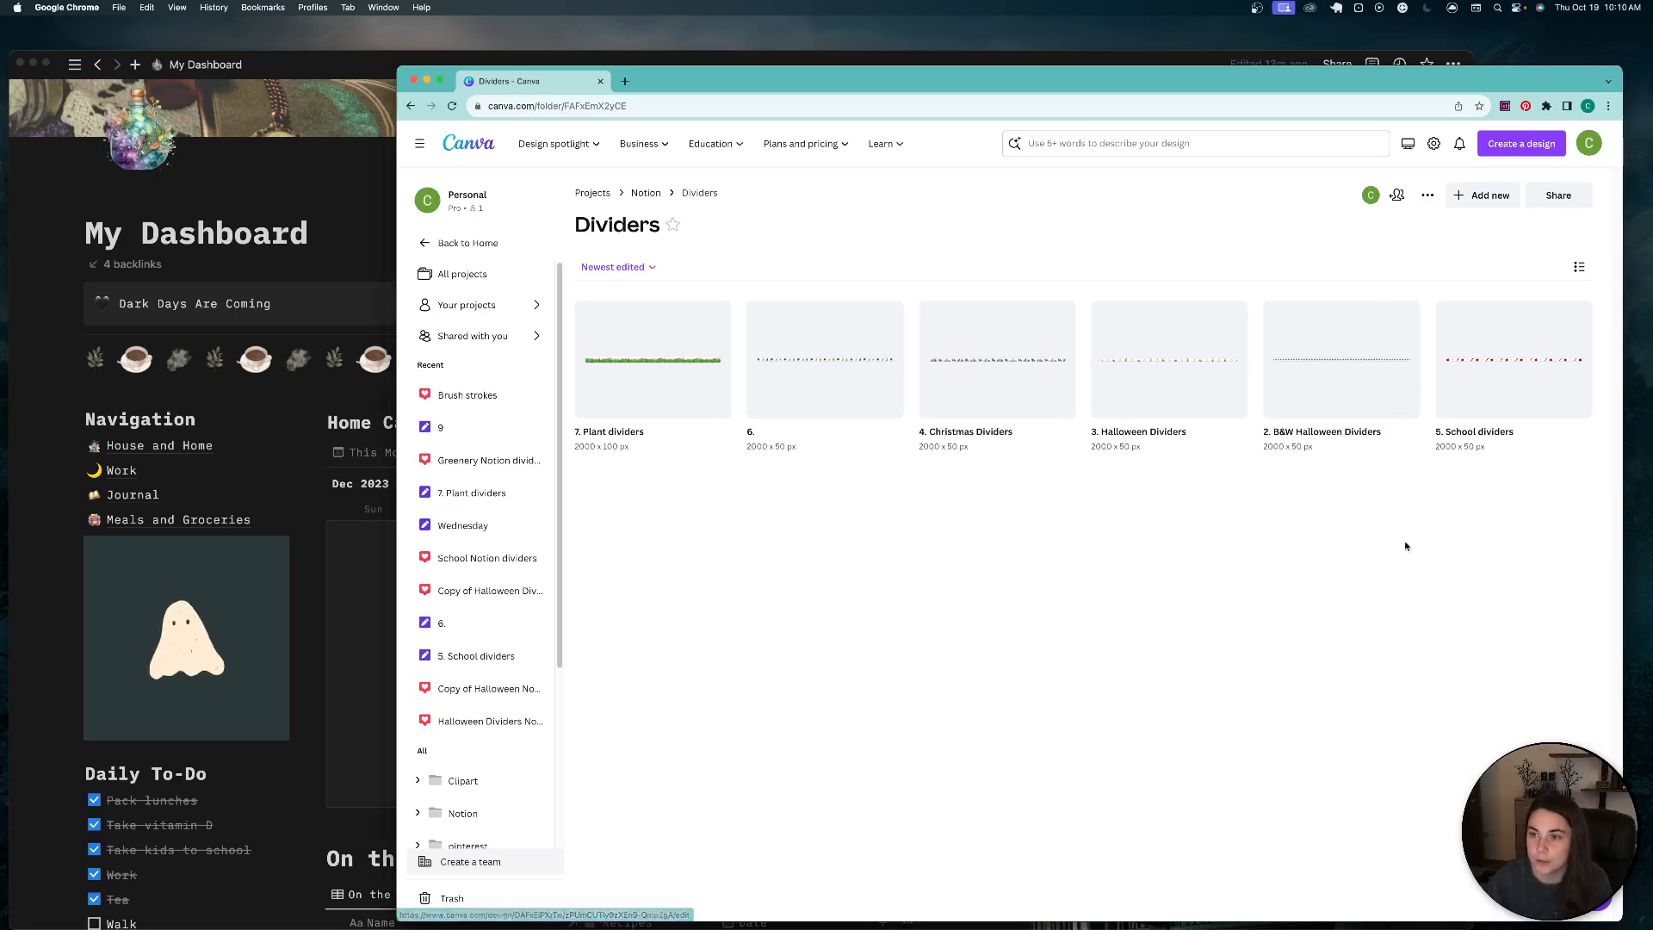
left_click(1544, 142)
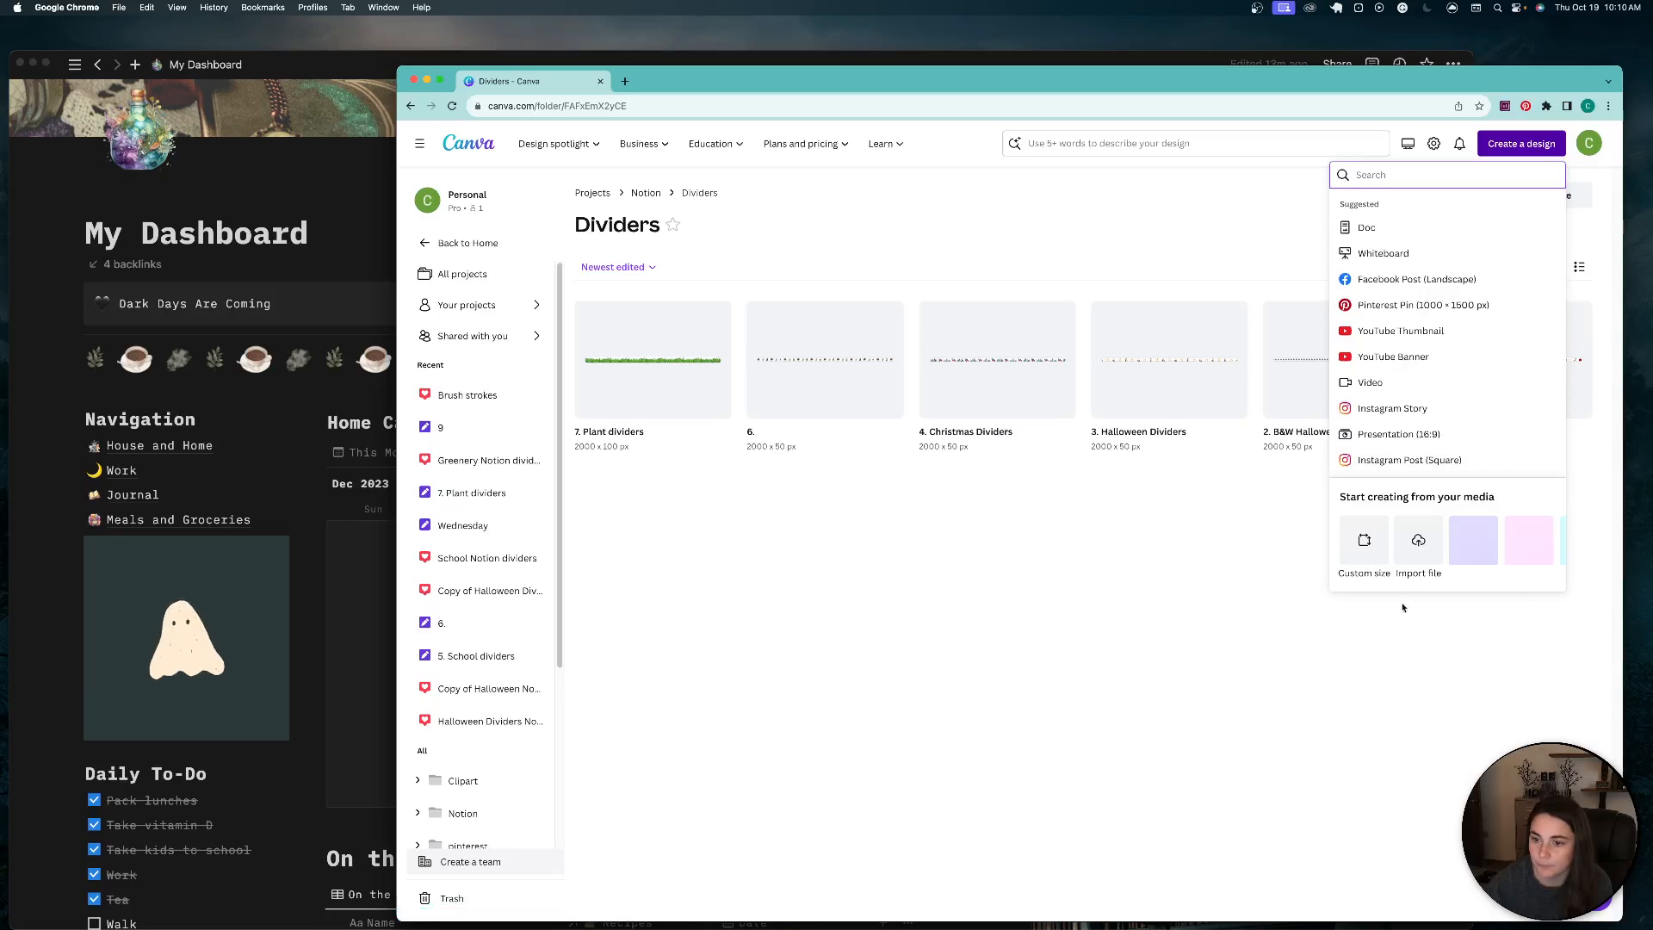
left_click(1364, 541)
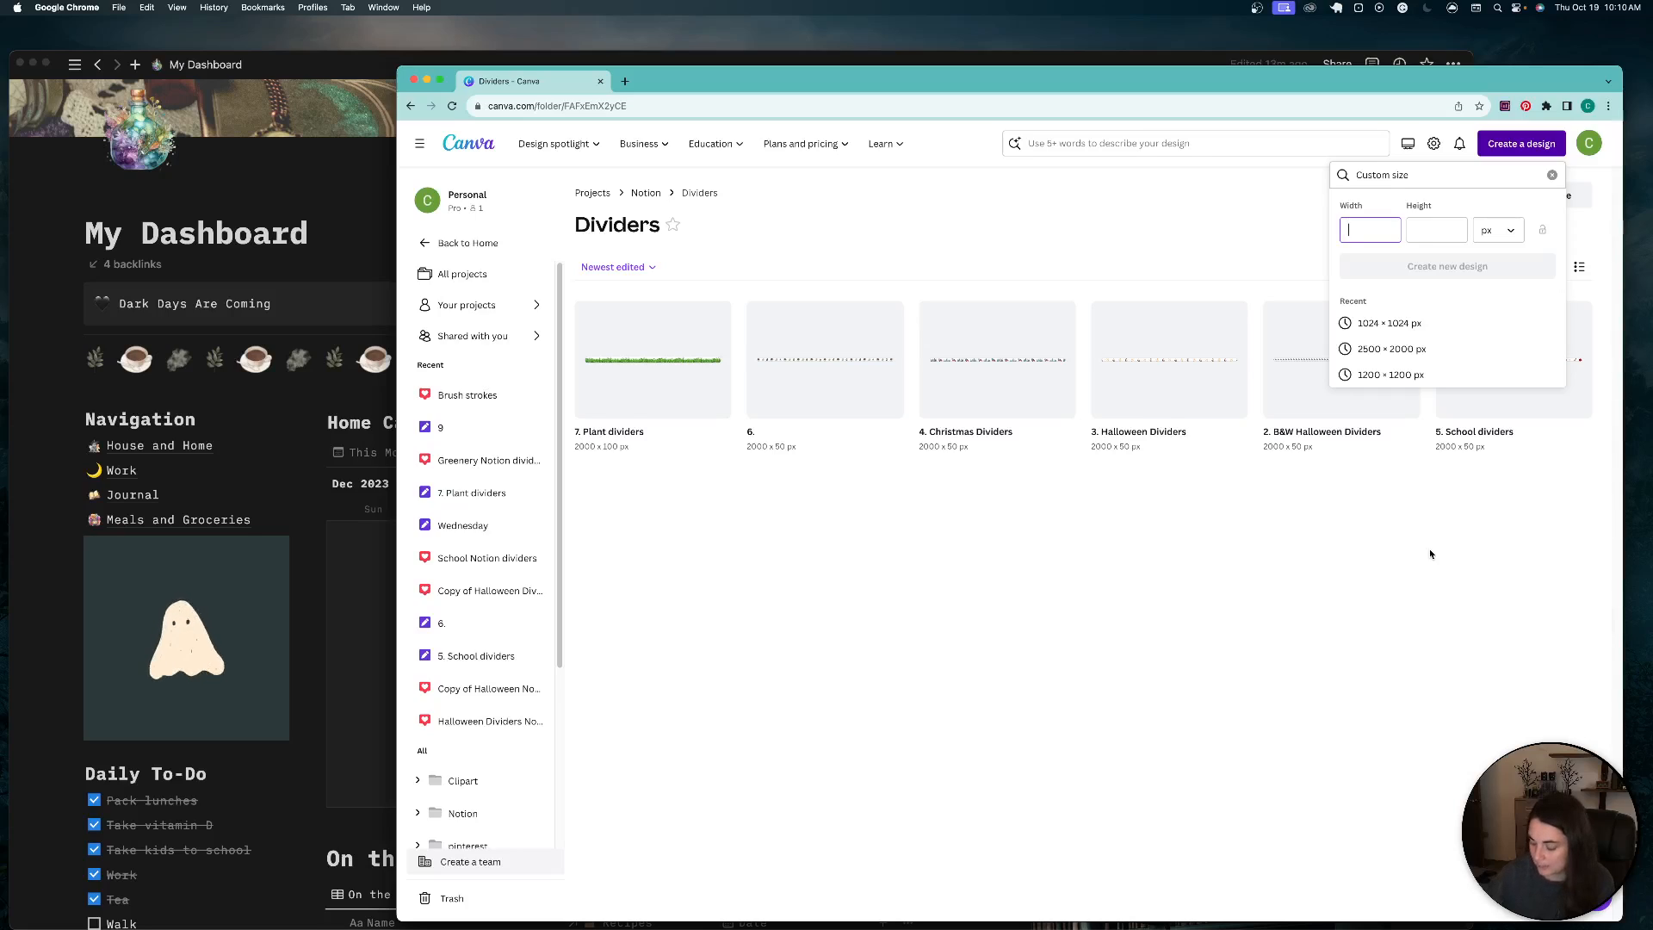
type("2000")
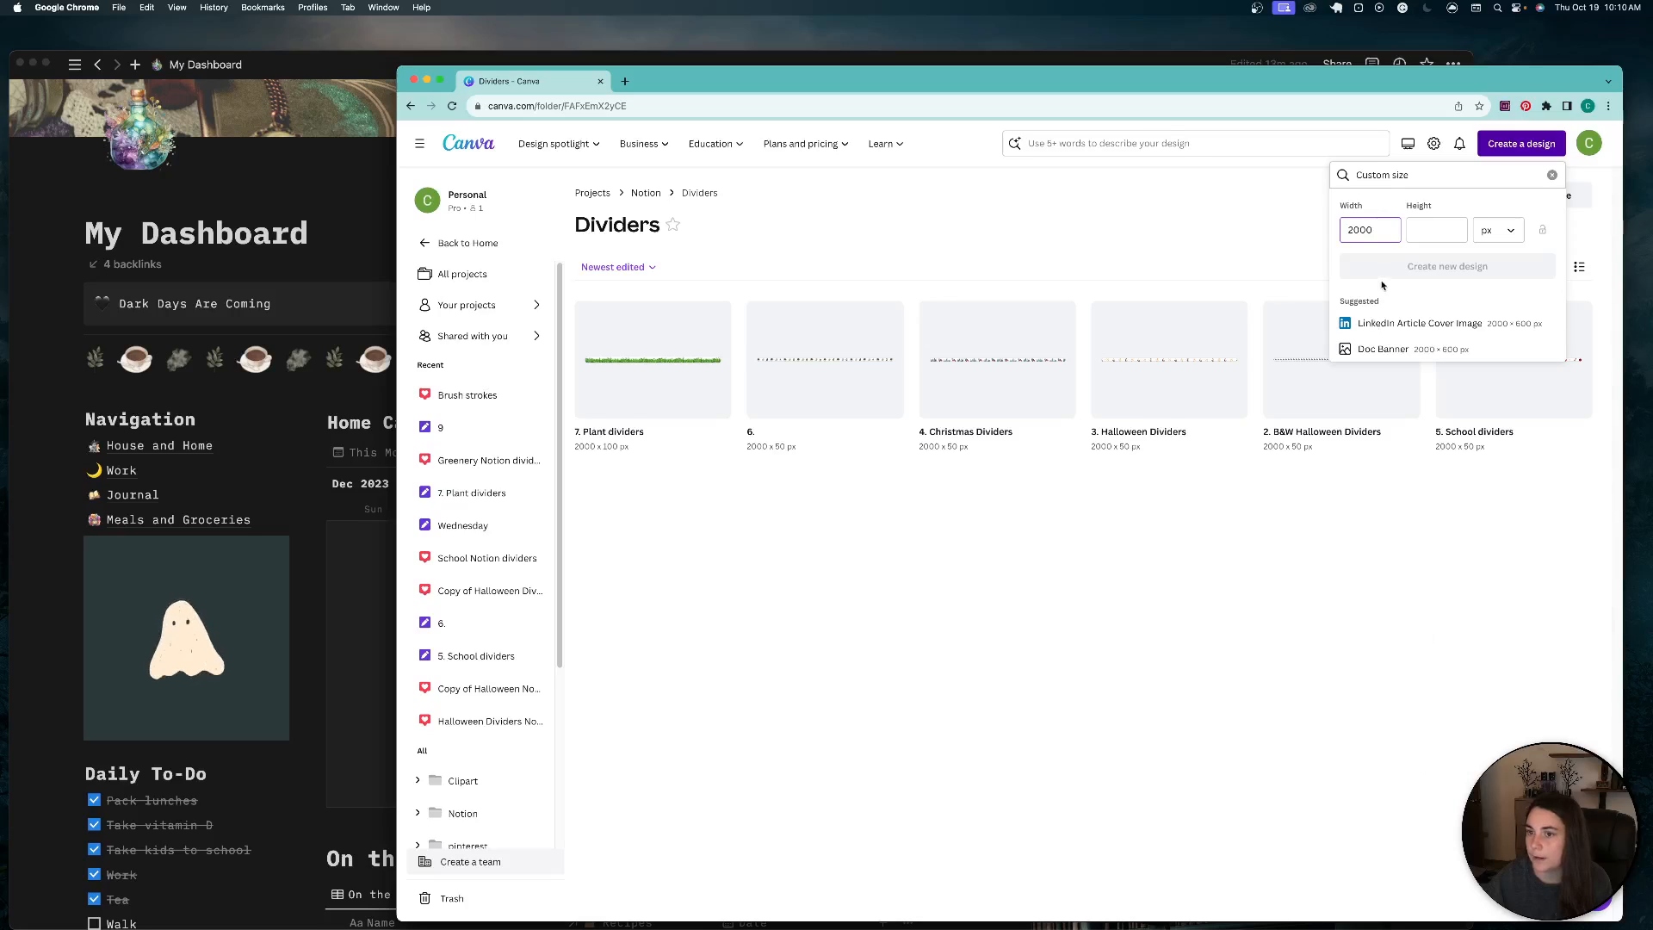
left_click(1428, 233)
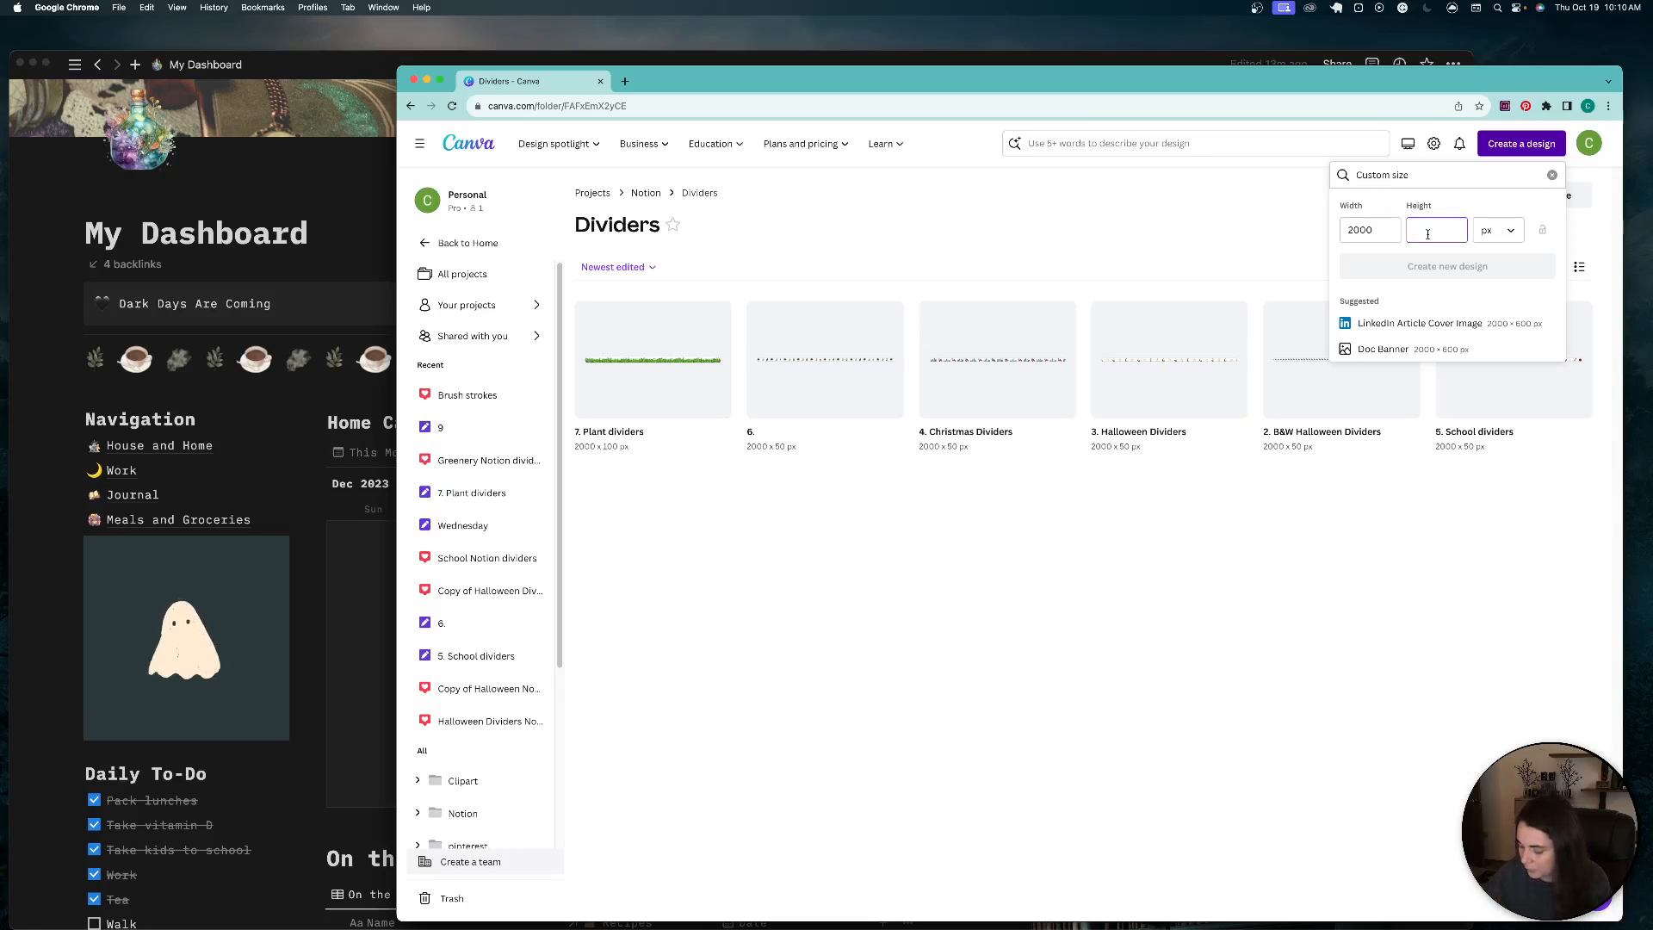
type("50")
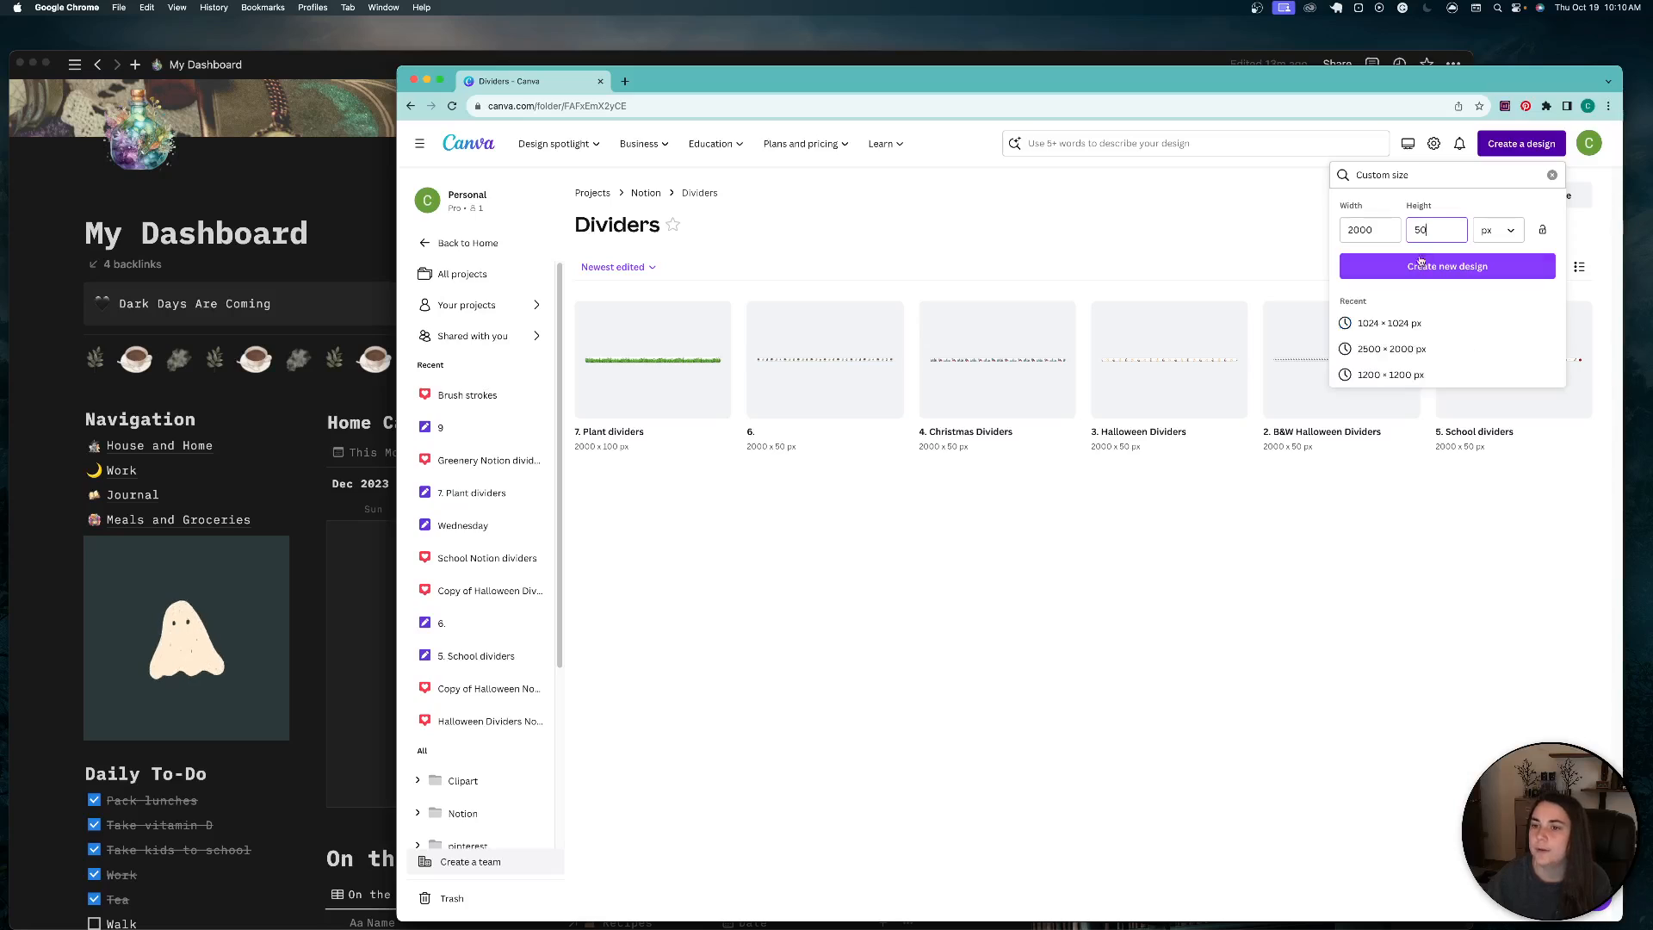
left_click(1420, 265)
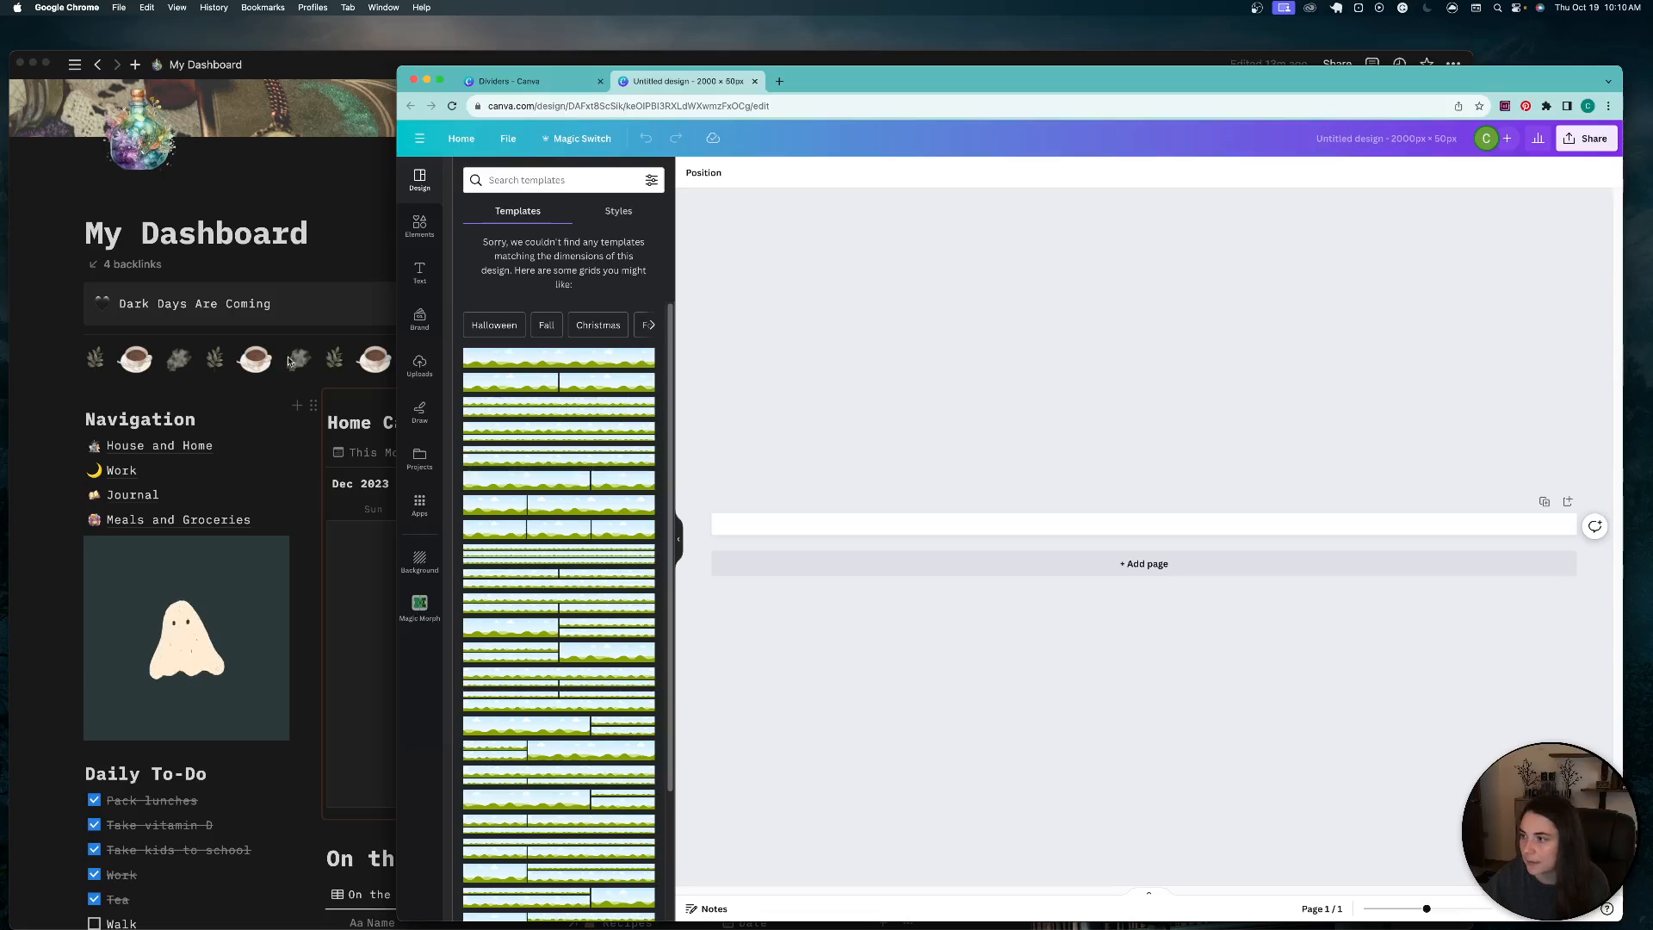
Step: Move the browser window aside to view the existing coffee cup divider on the dashboard, and bring it back
left_click_drag(949, 76, 820, 557)
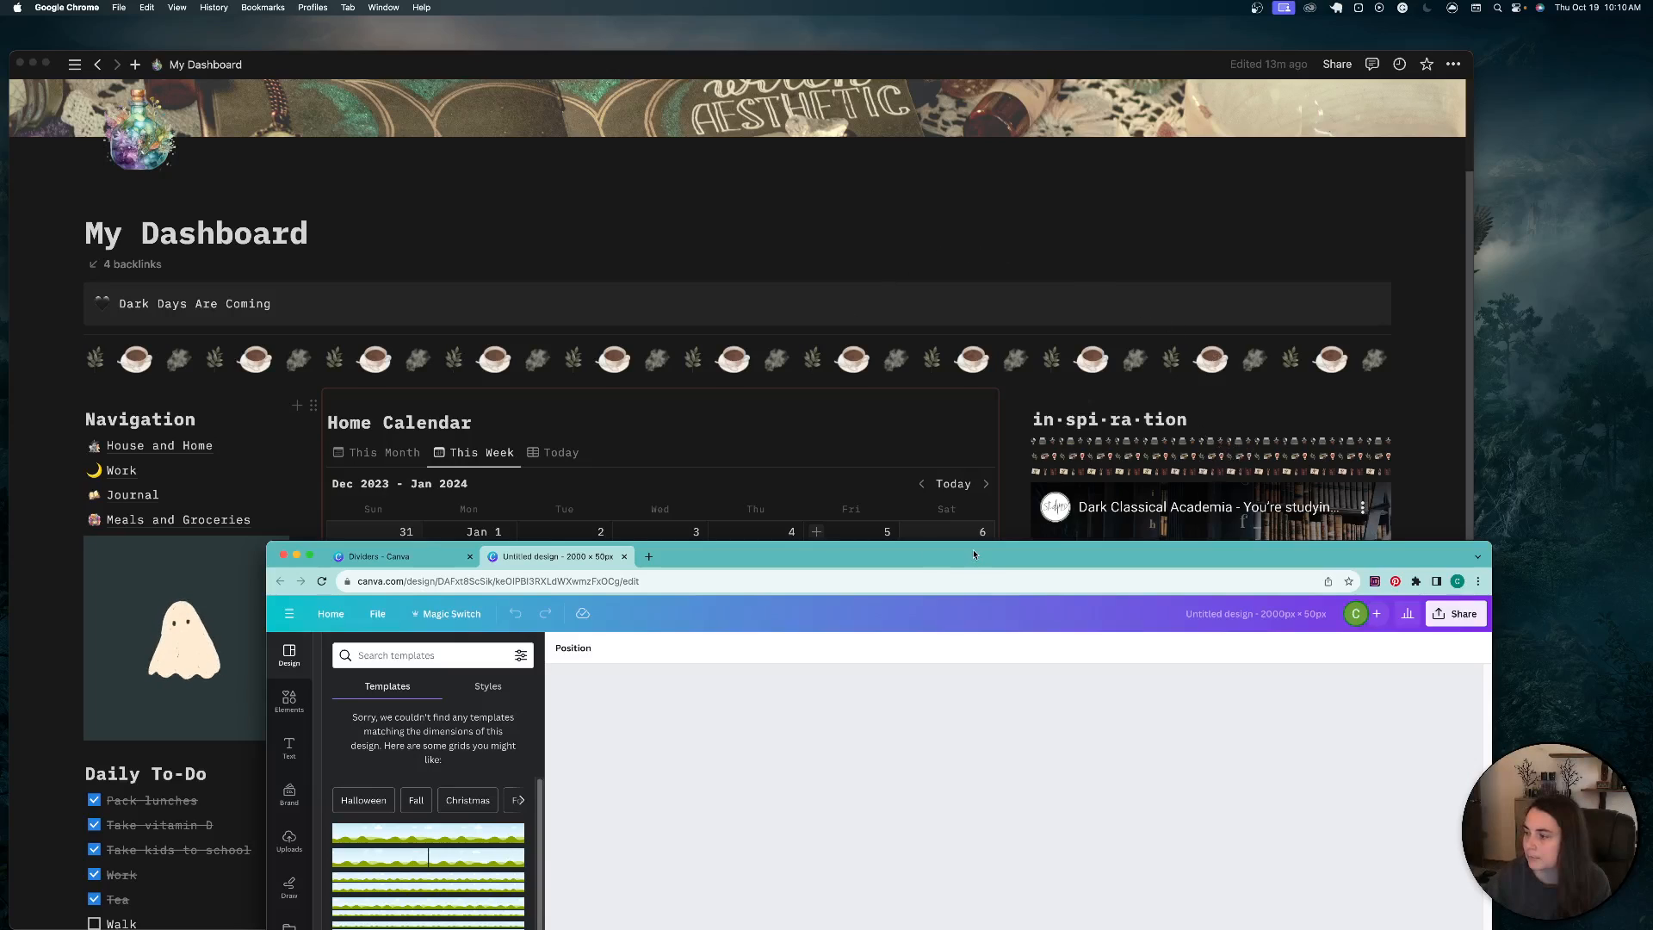
left_click_drag(951, 562, 963, 478)
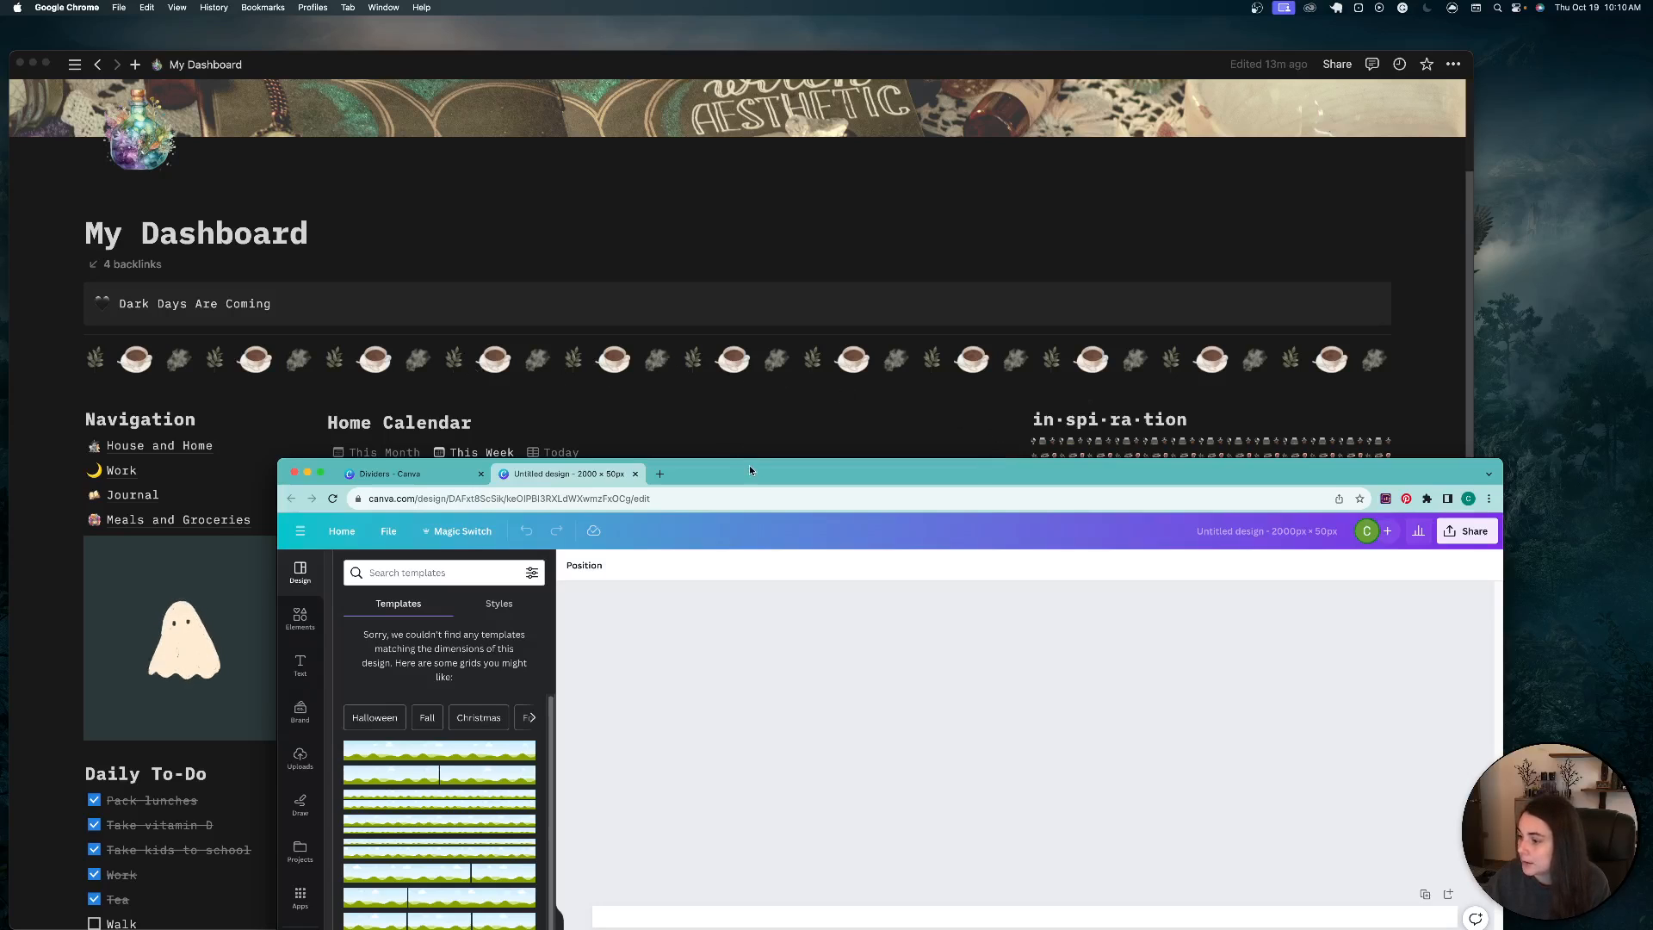
left_click_drag(746, 471, 825, 86)
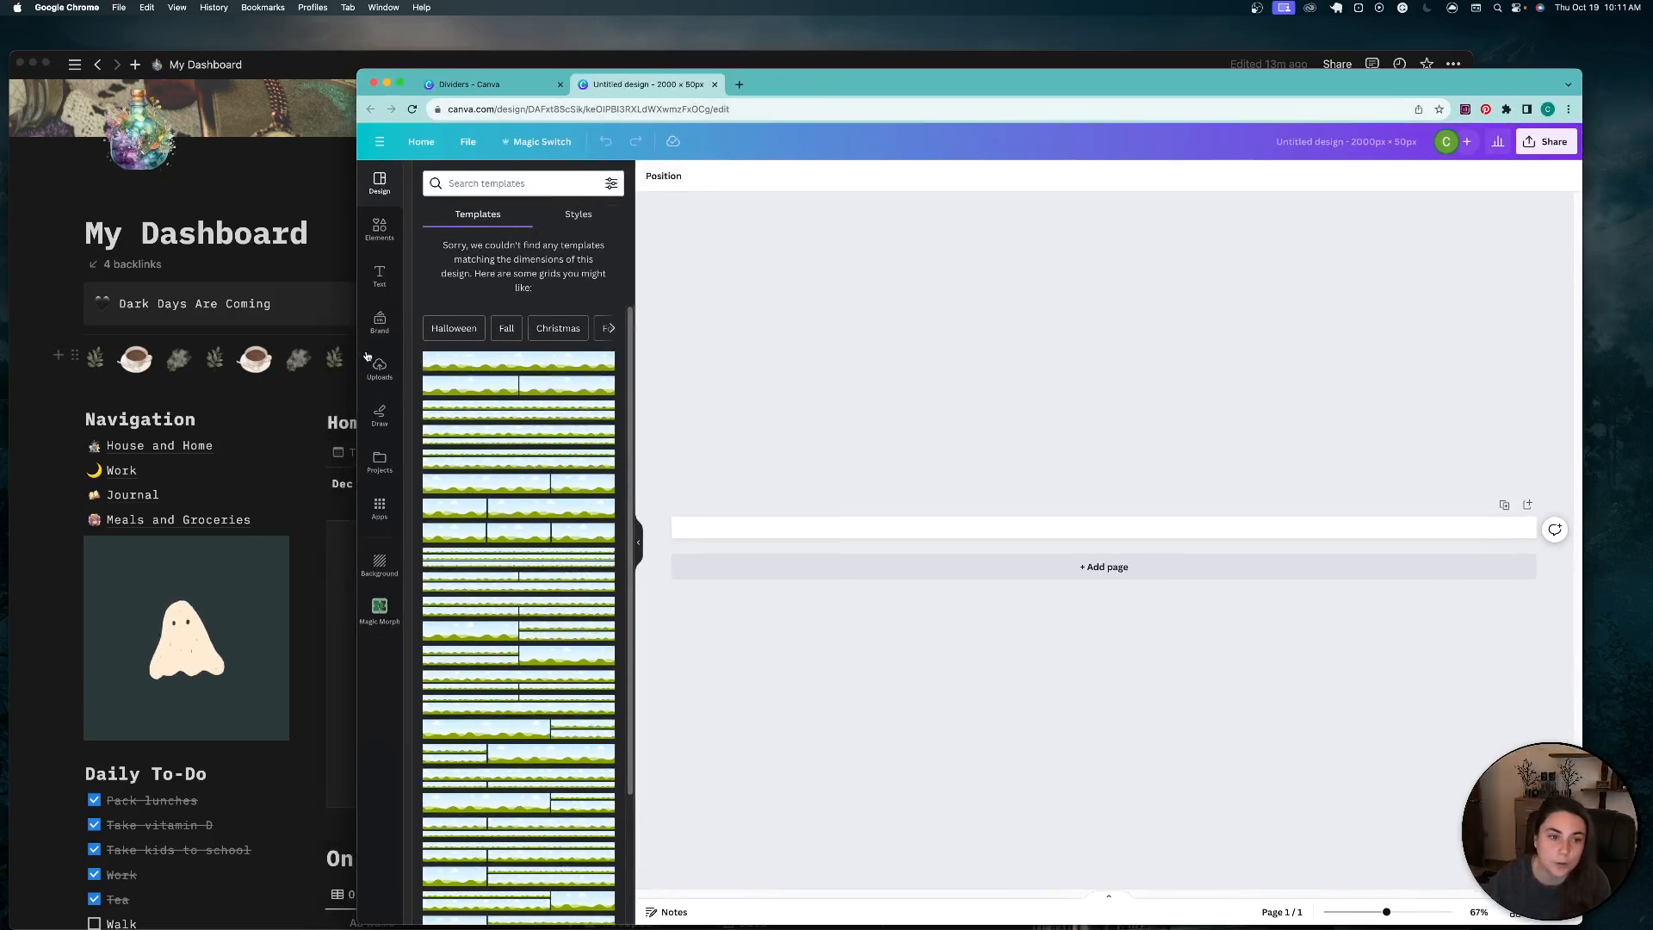
Step: Search the design elements for "coffee" and show all matching graphics
left_click(379, 229)
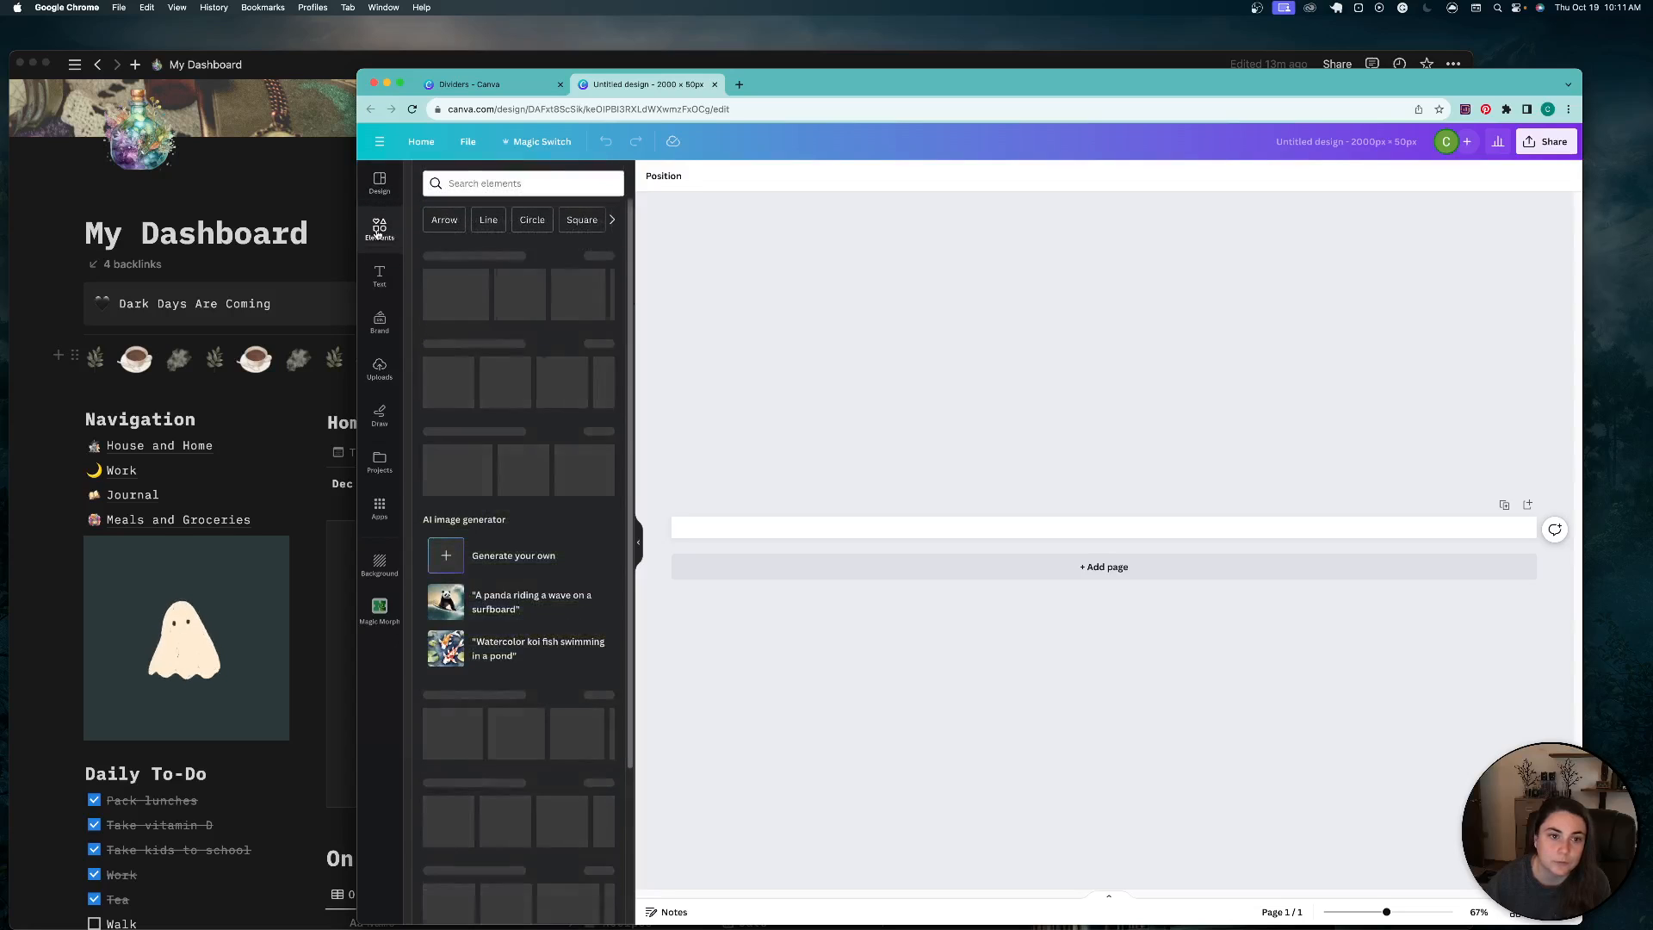
left_click(496, 183)
type("coffee")
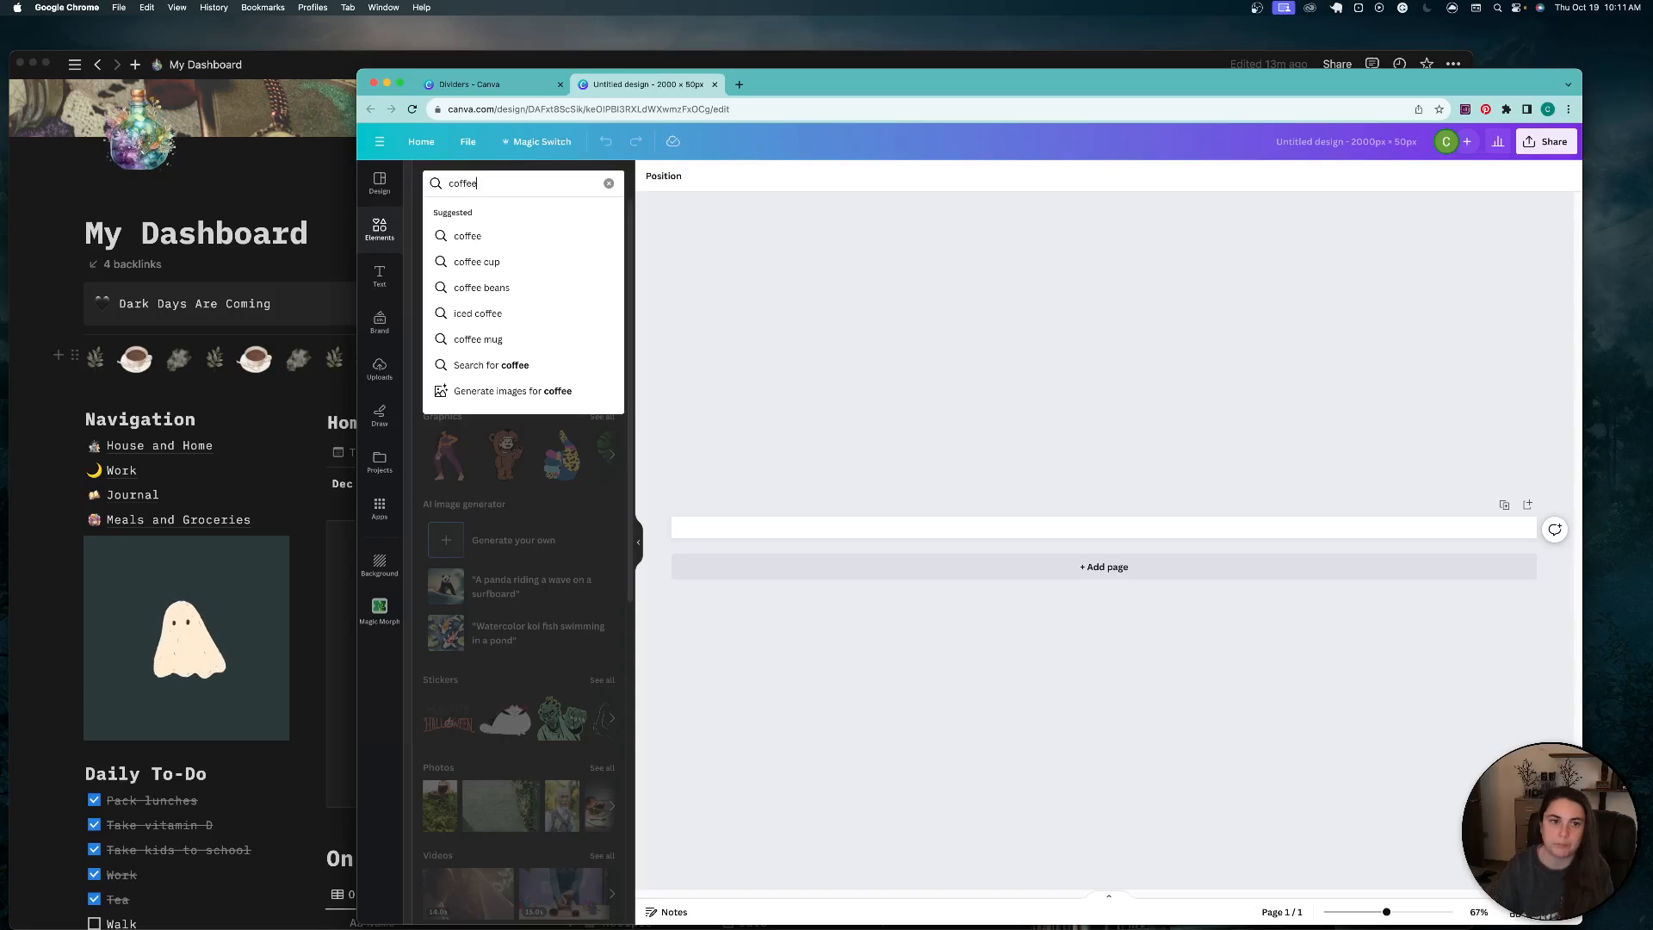
left_click(505, 235)
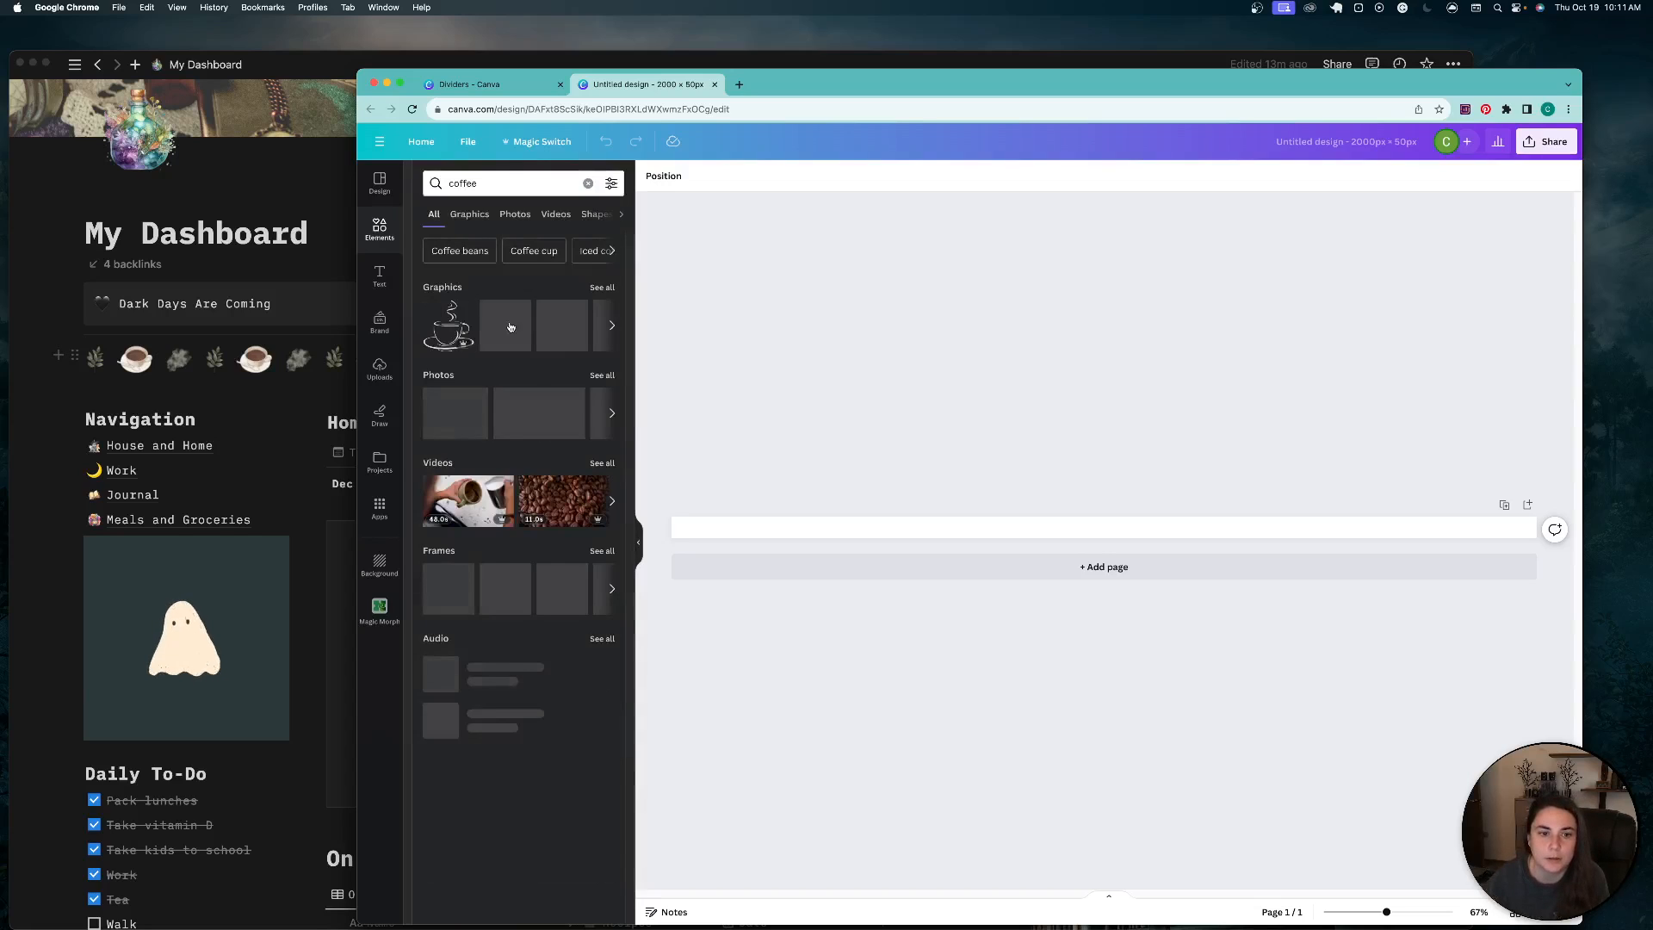
left_click(603, 289)
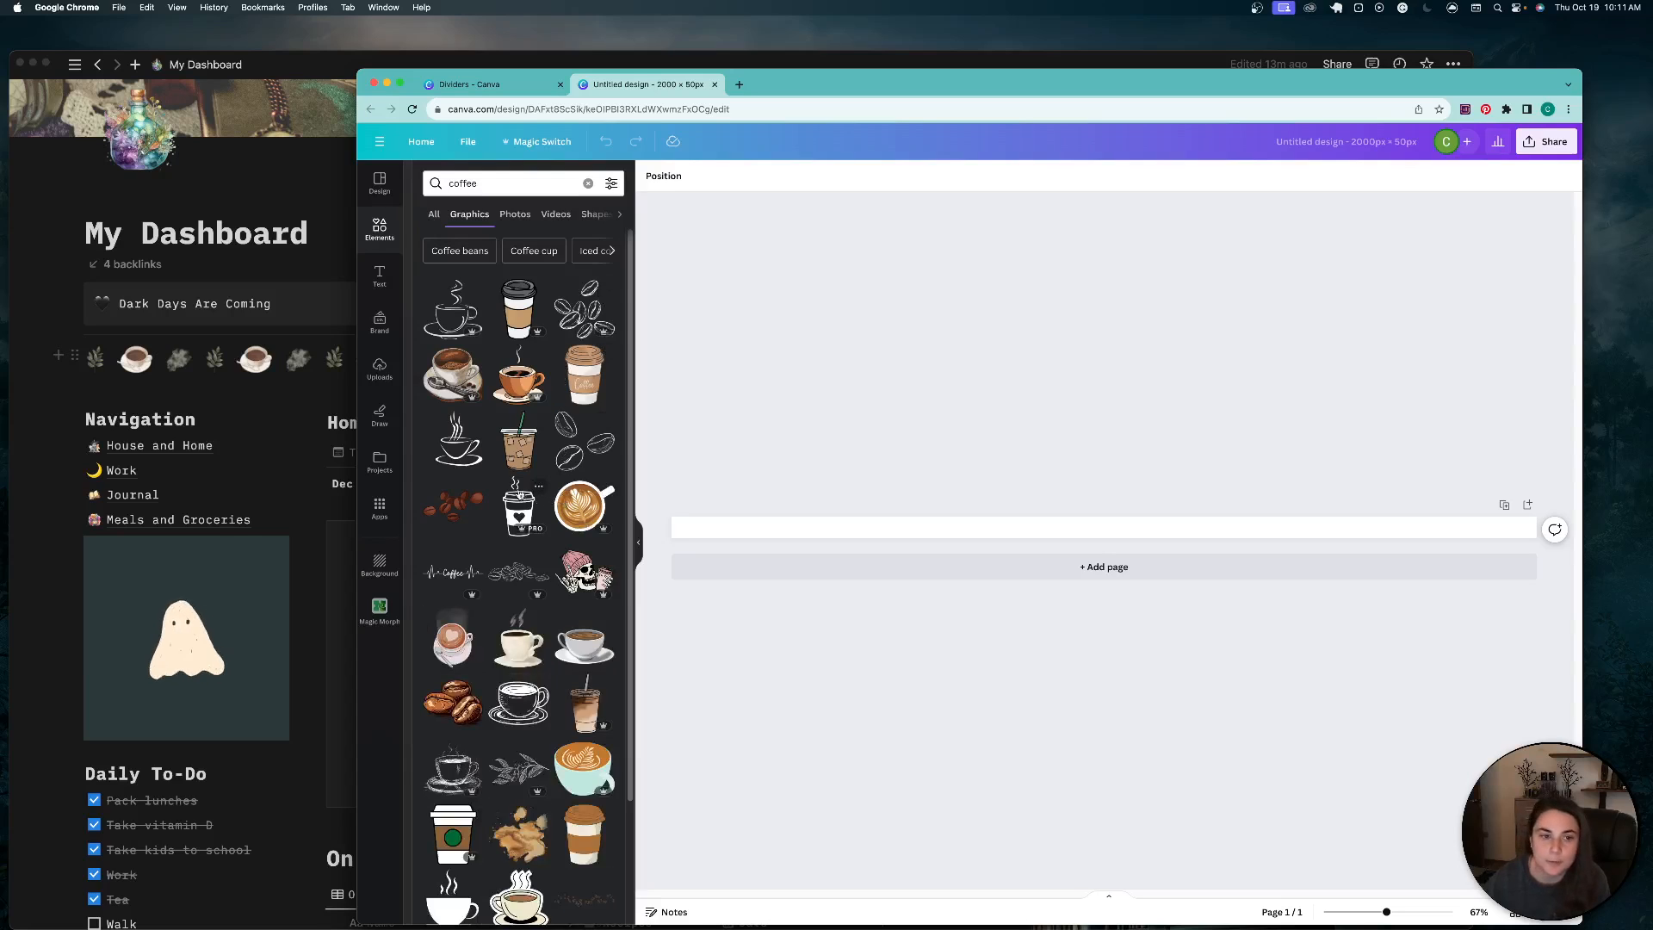
Step: Add the takeaway coffee cup graphic with the brown lid and brown sleeve to the blank page
scroll(521, 491, "down", 3)
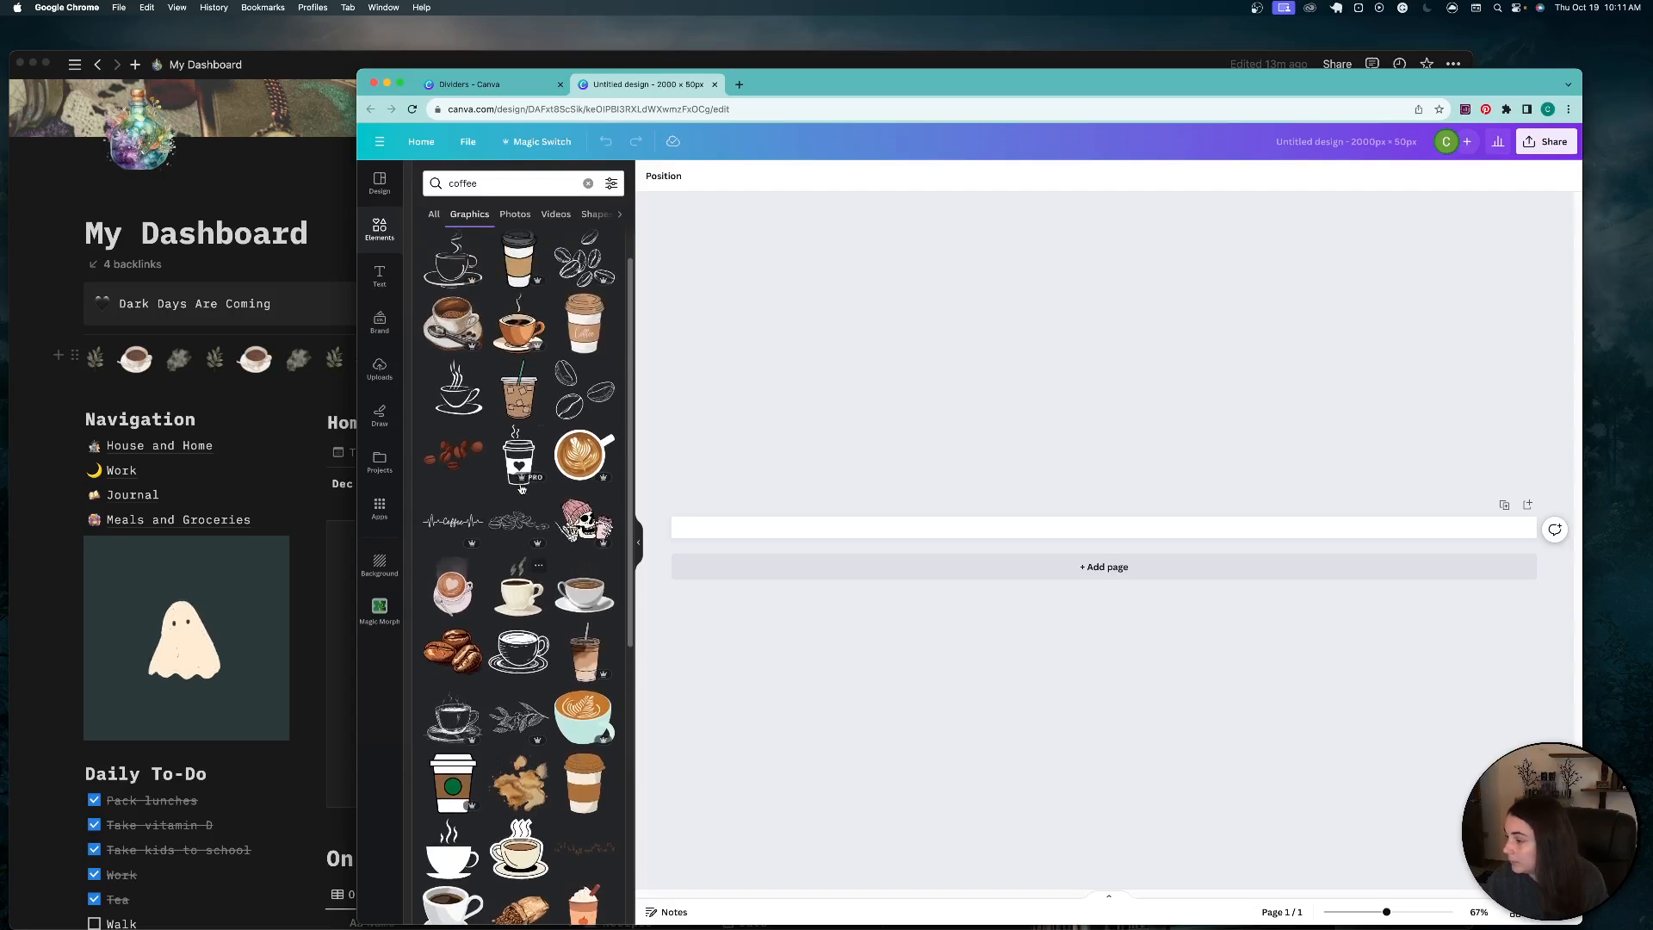
scroll(521, 489, "up", 3)
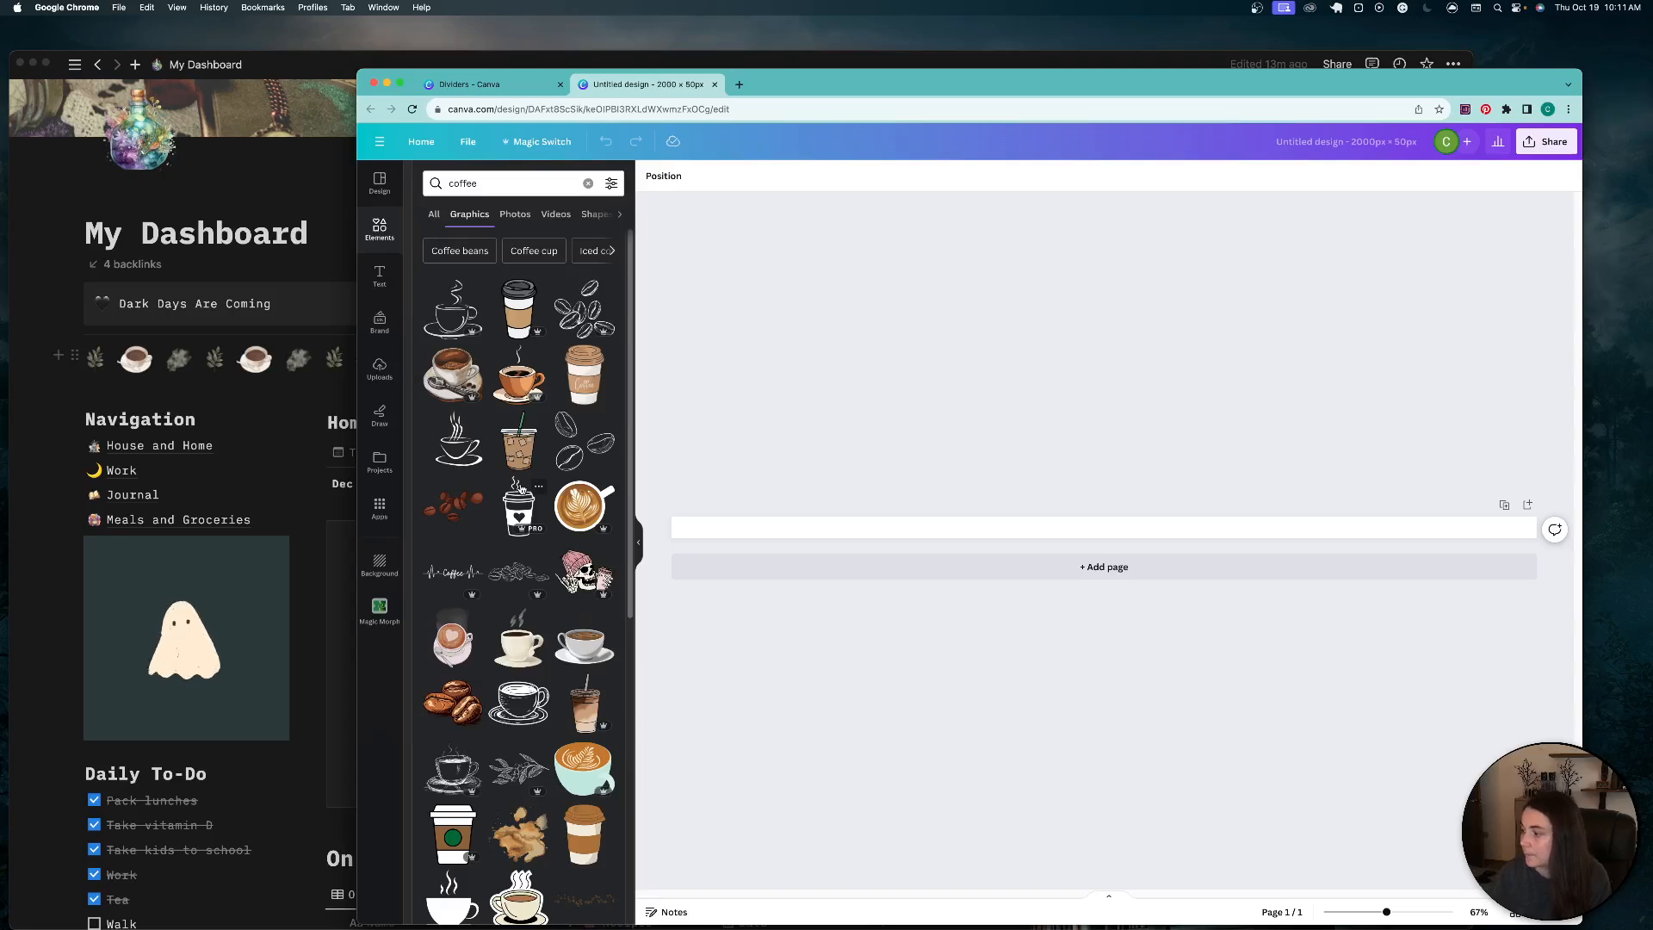
scroll(482, 607, "down", 5)
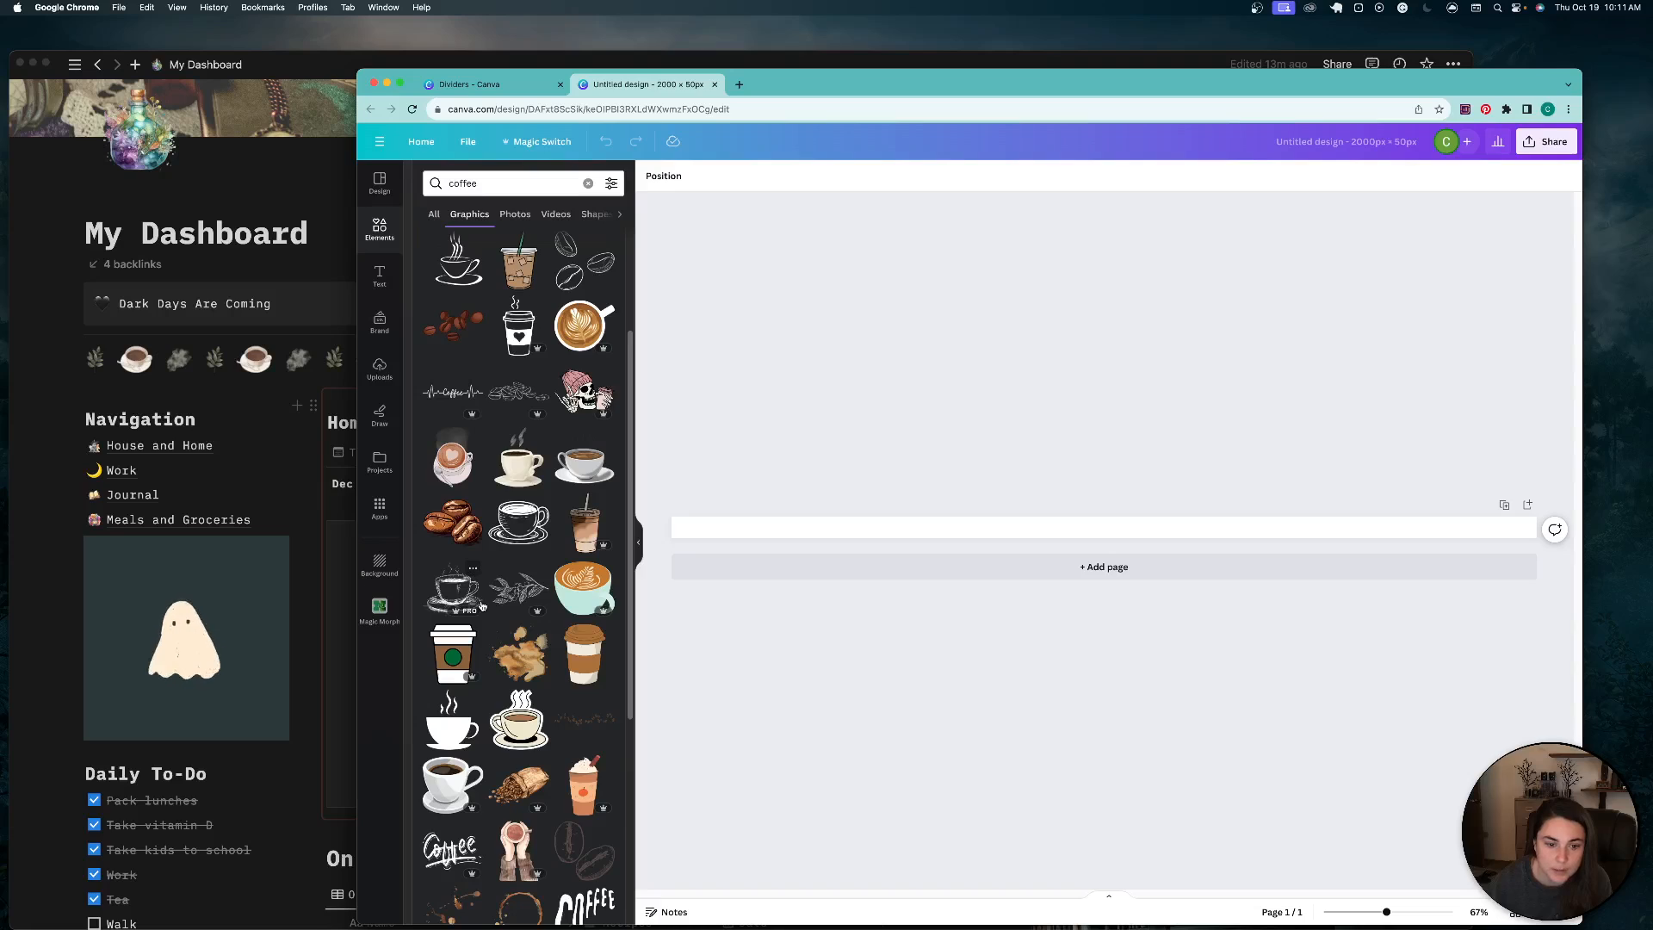
scroll(482, 606, "down", 1)
left_click(585, 618)
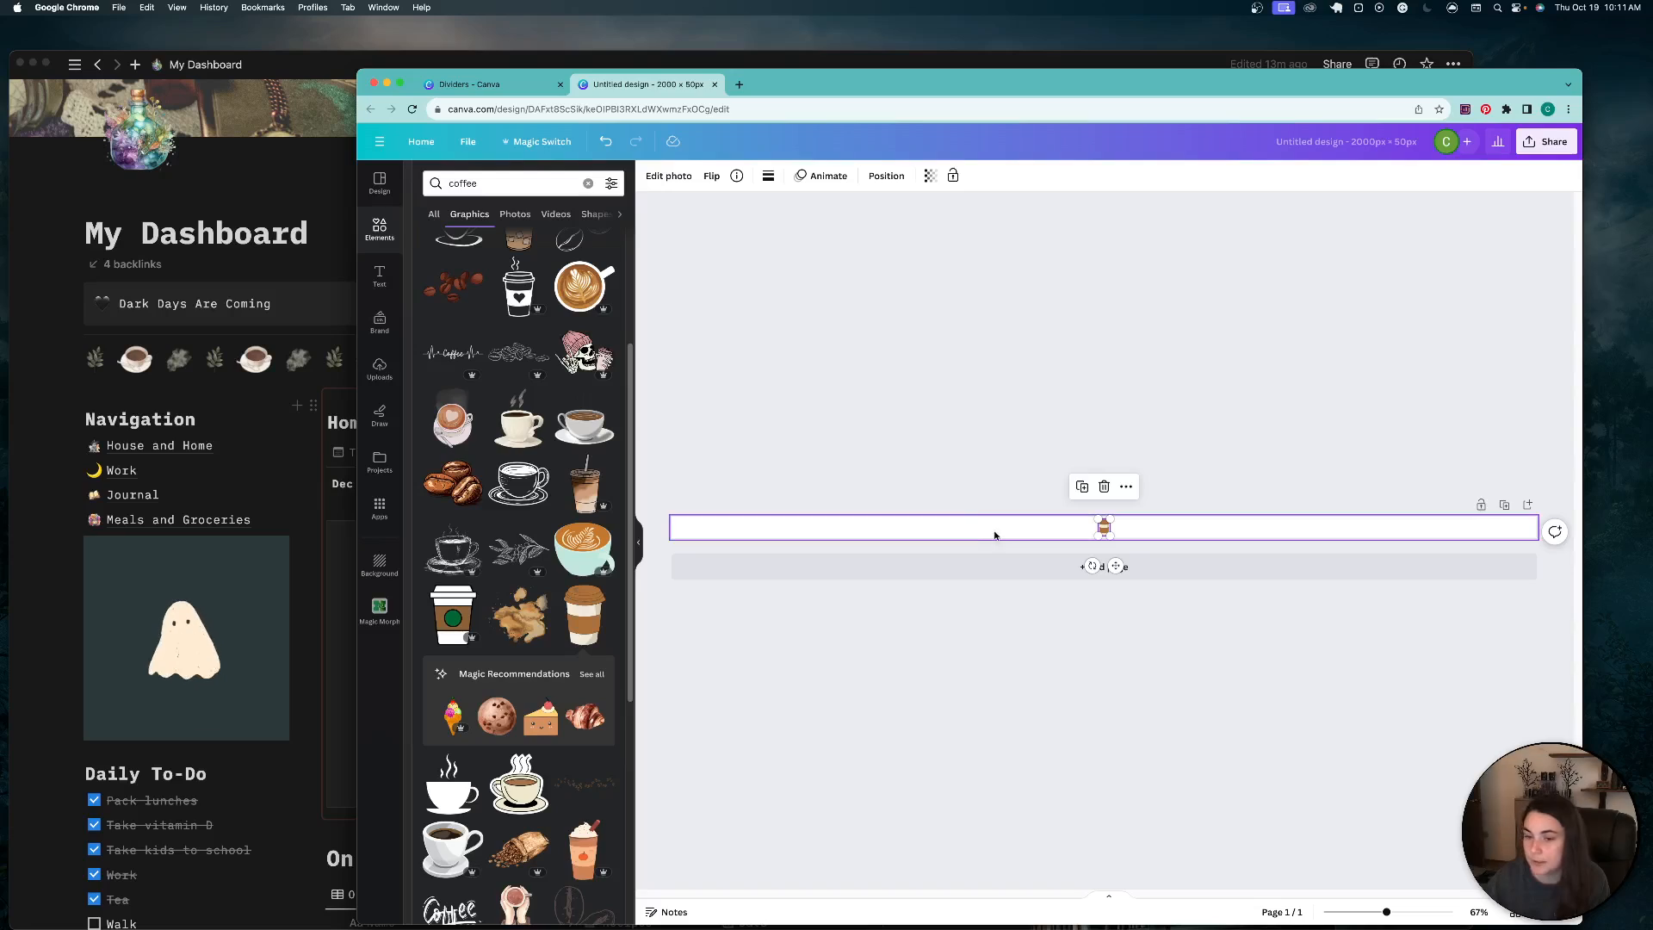
Step: Move the coffee cup from the middle of the page to the left end of the strip
scroll(1098, 534, "up", 8)
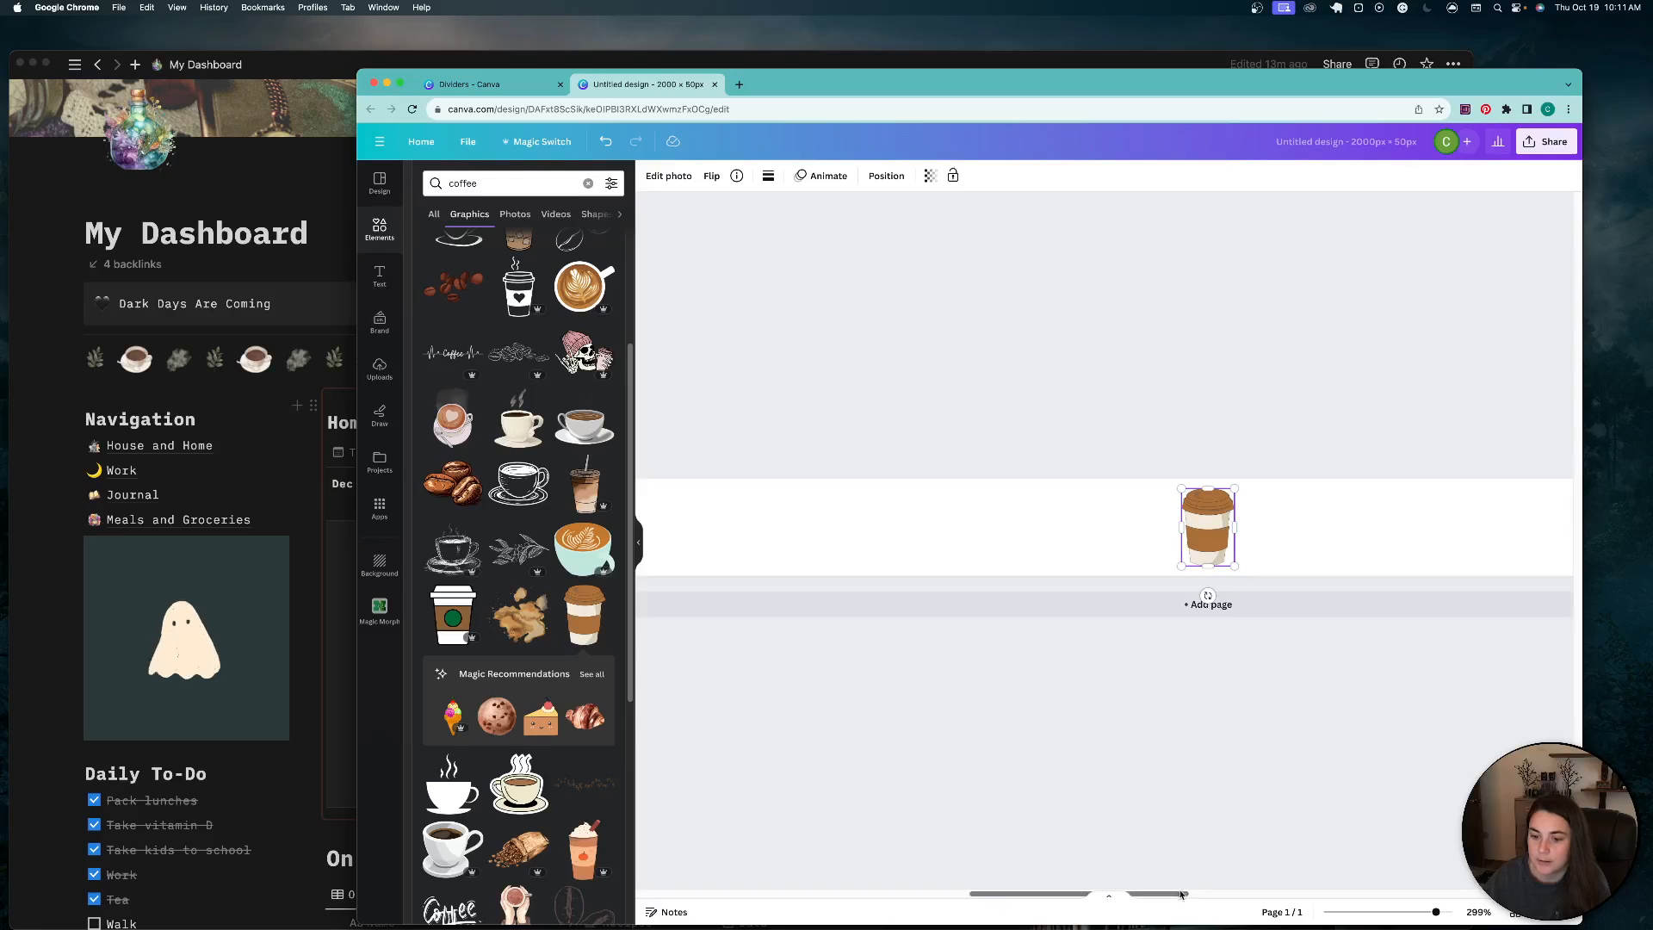
mouse_move(1180, 896)
left_mouse_down()
mouse_move(1104, 896)
mouse_move(1169, 899)
left_mouse_up()
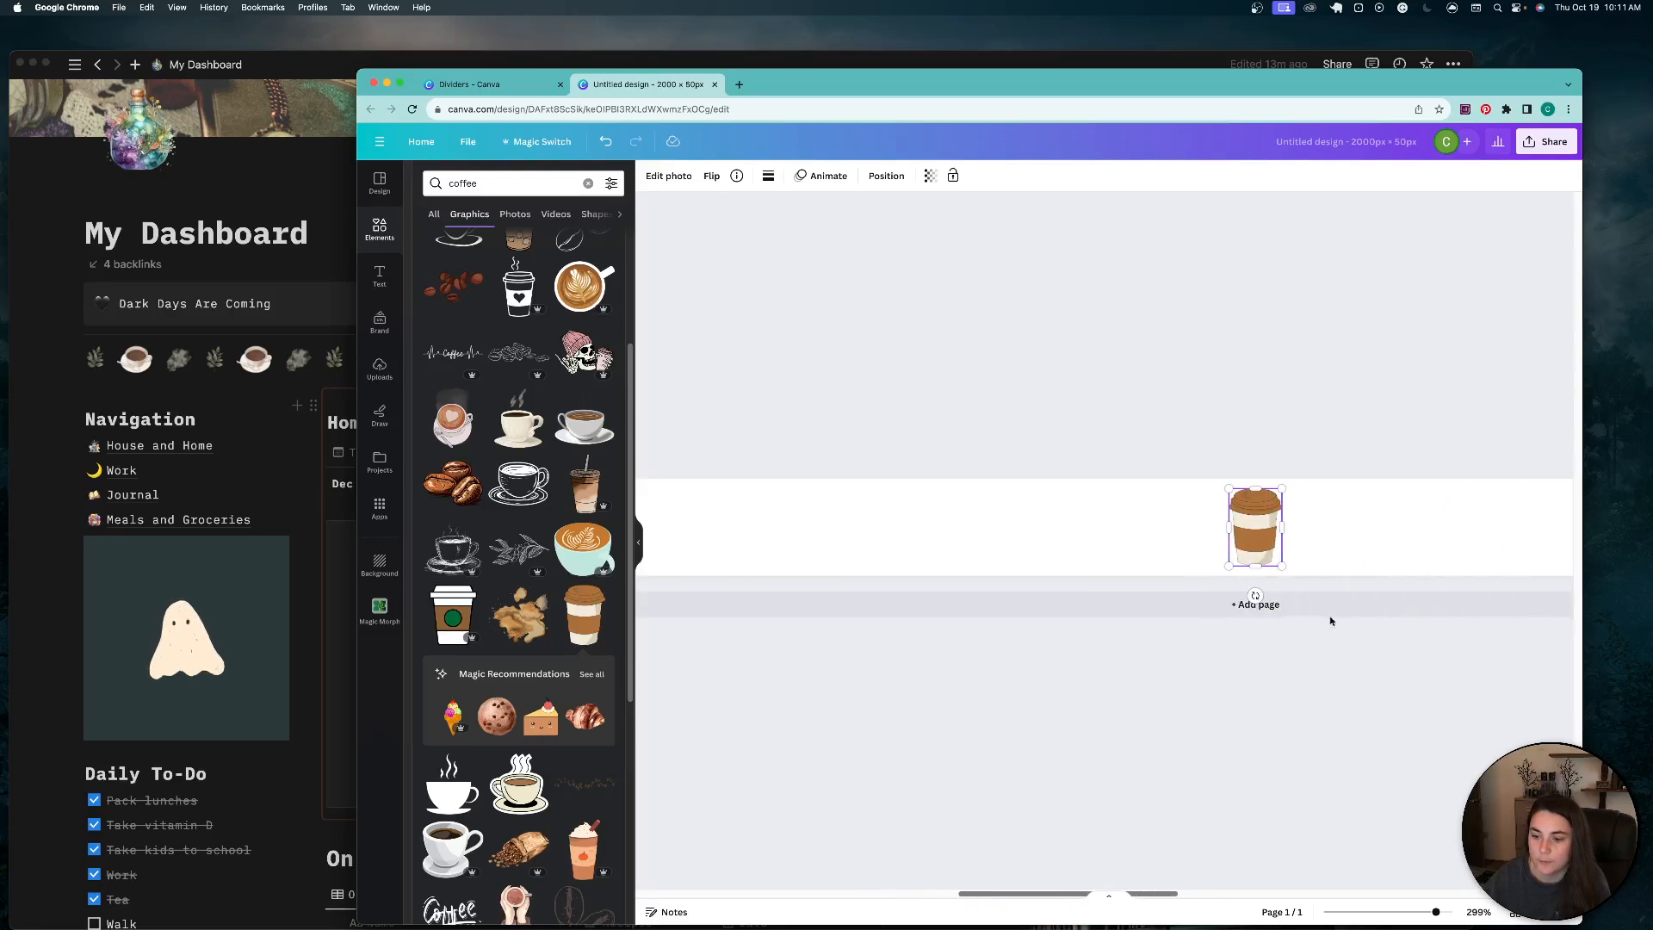
left_click_drag(1246, 534, 738, 534)
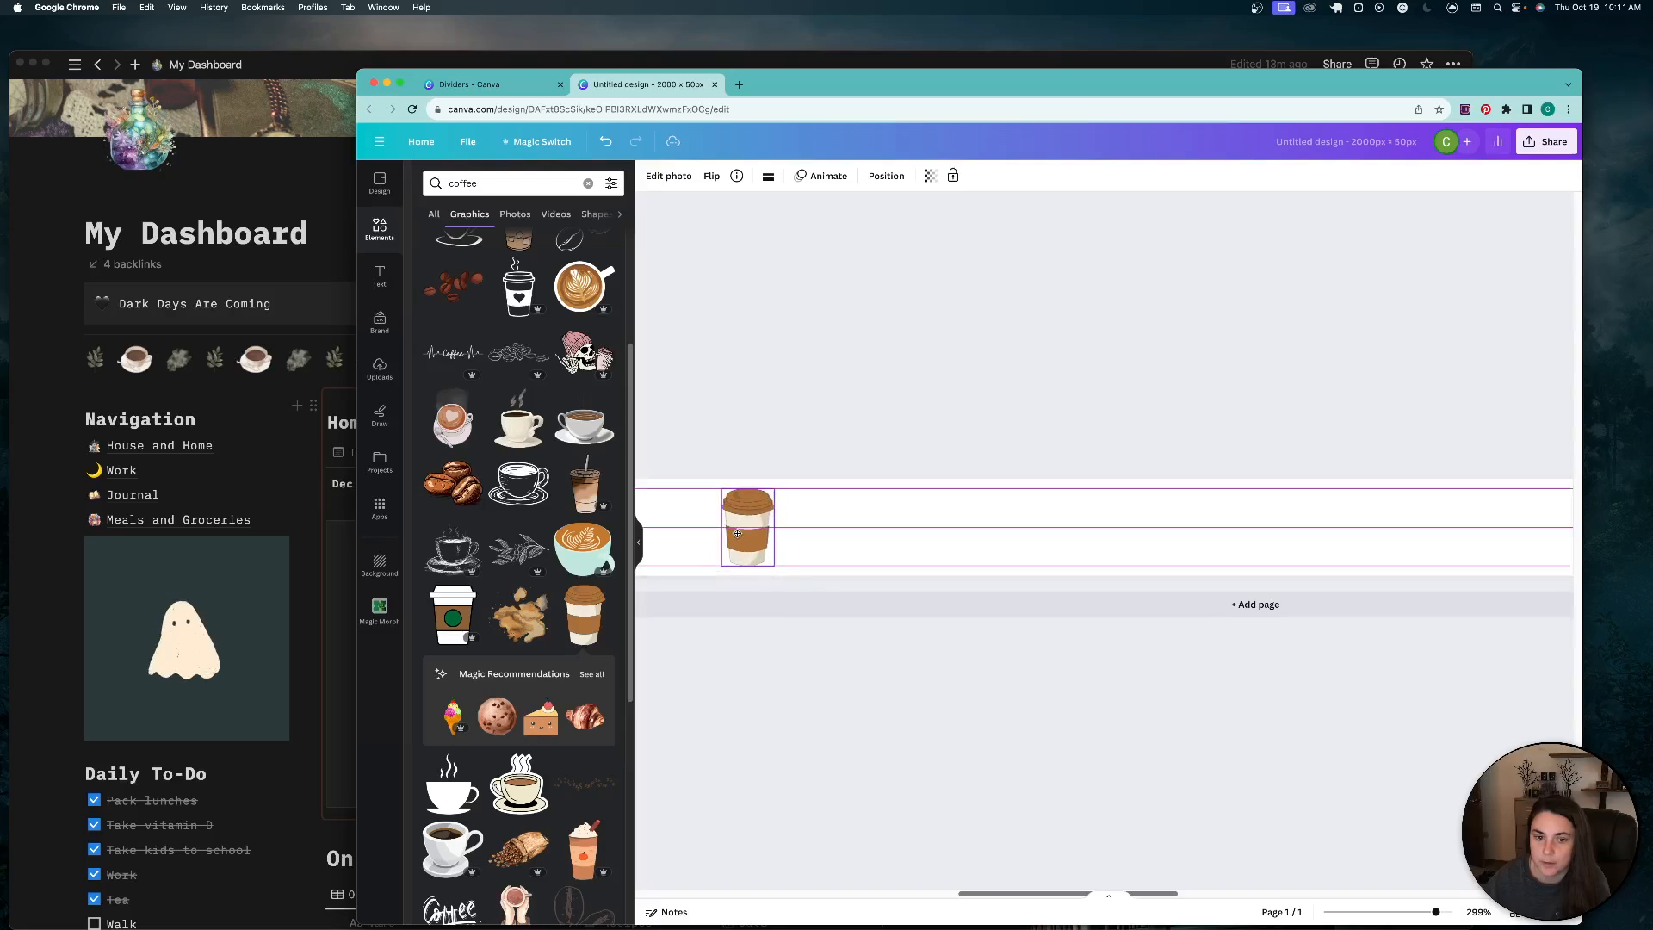
scroll(899, 856, "left", 10)
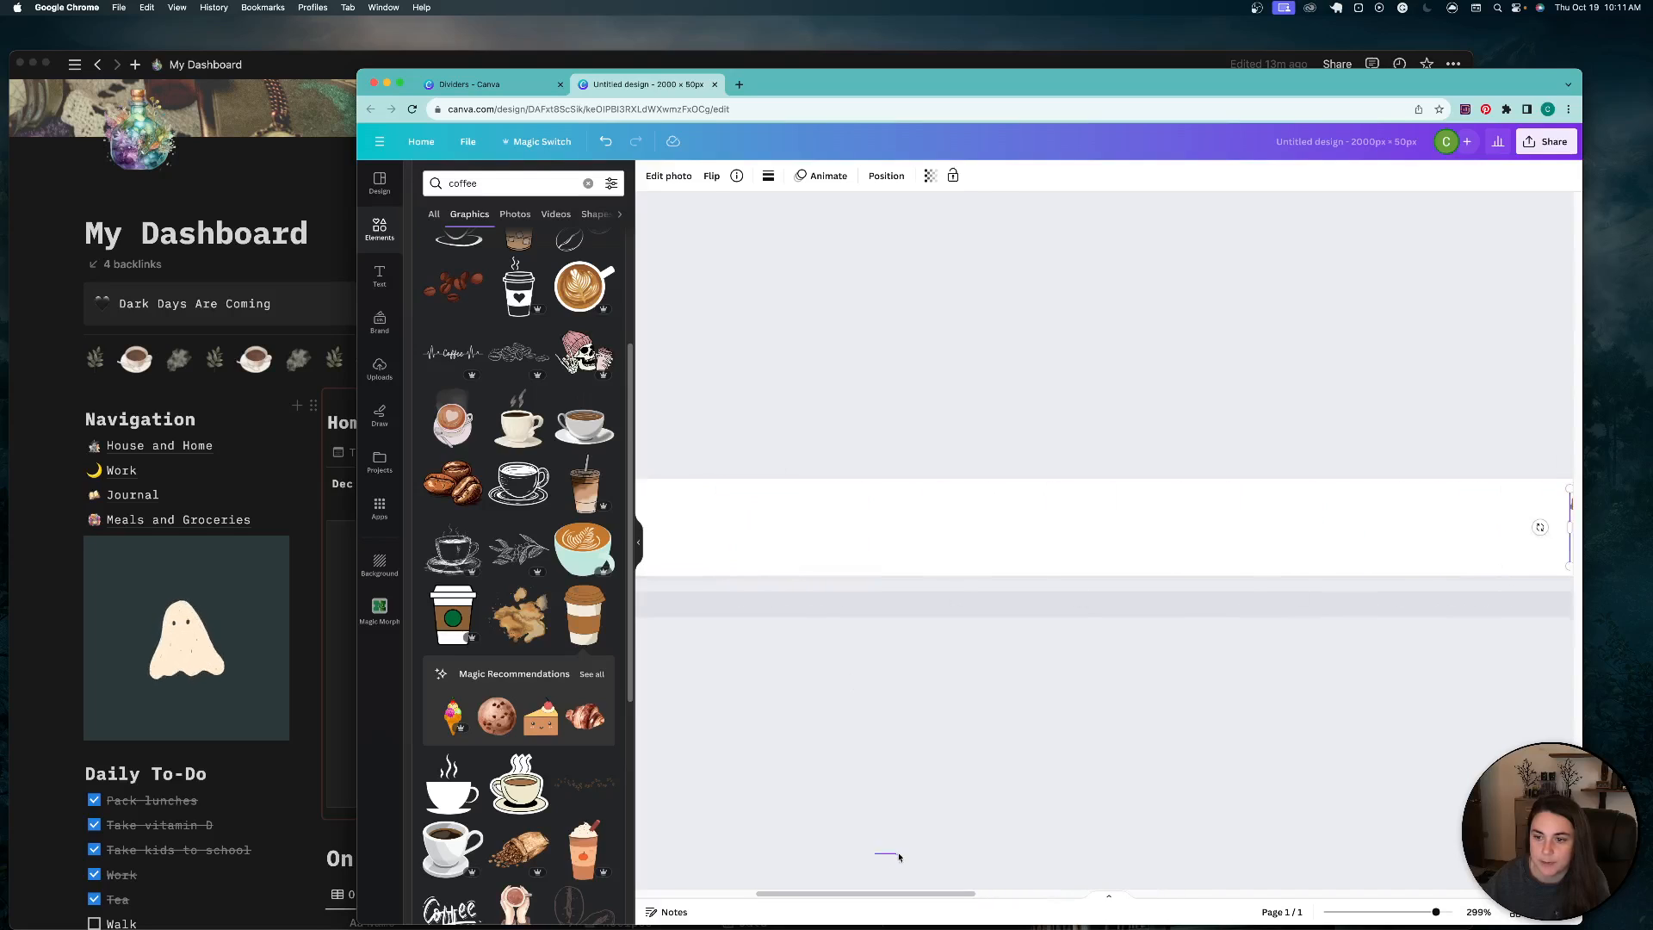
left_click(1024, 729)
scroll(1396, 515, "down", 5)
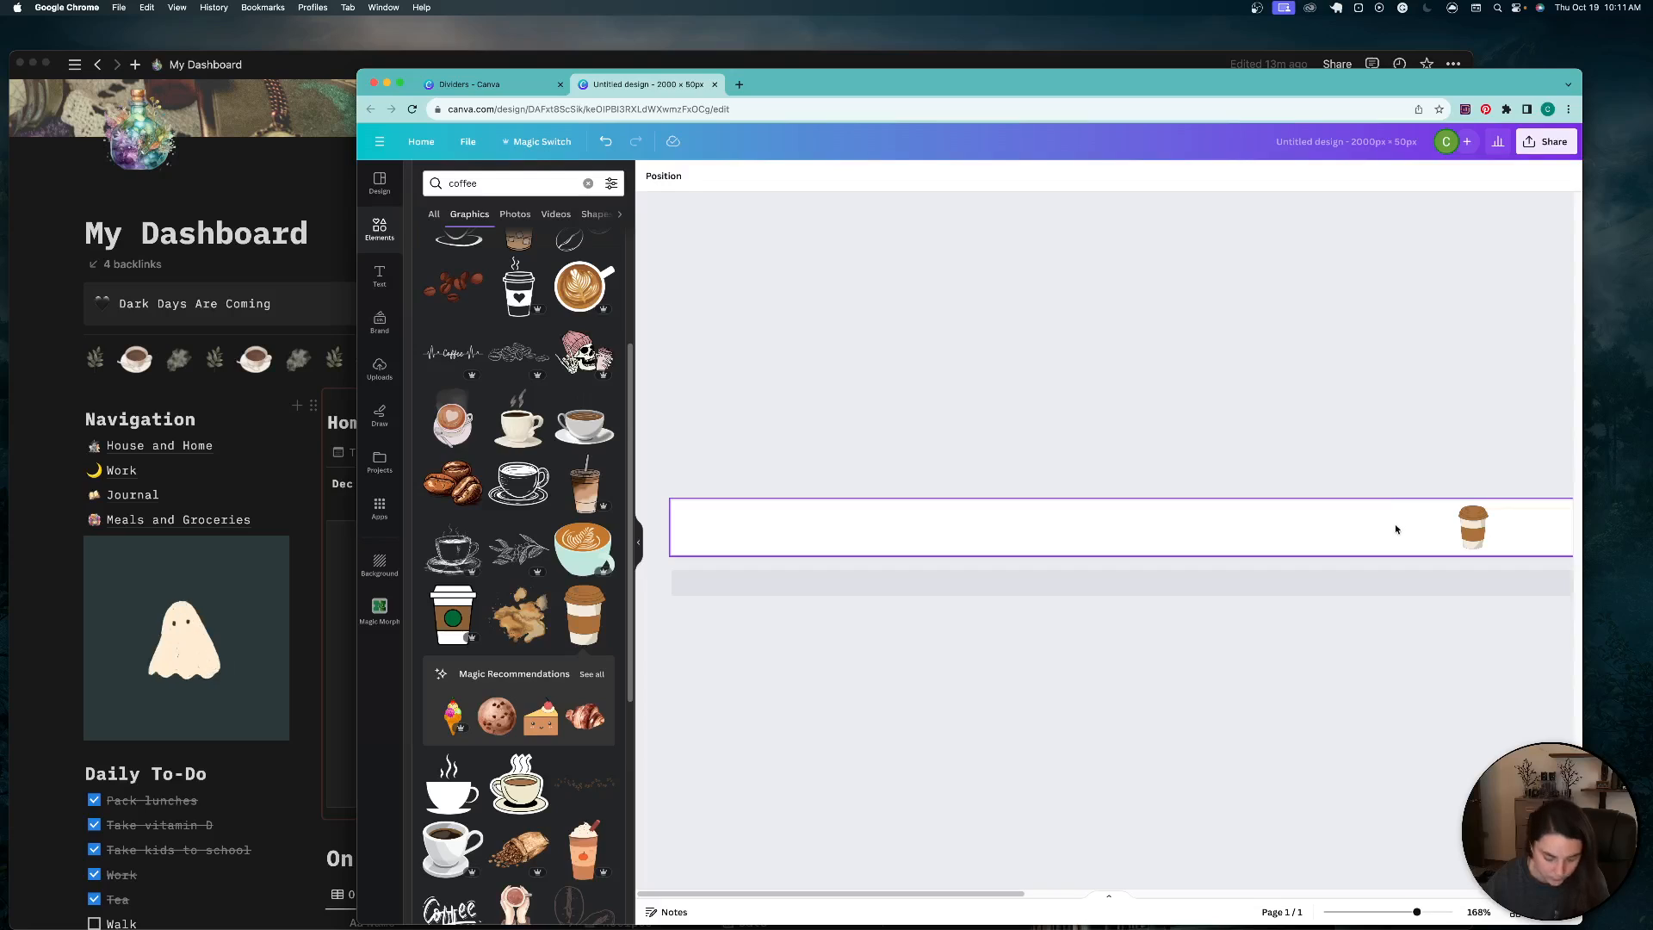
left_click_drag(1455, 528, 698, 531)
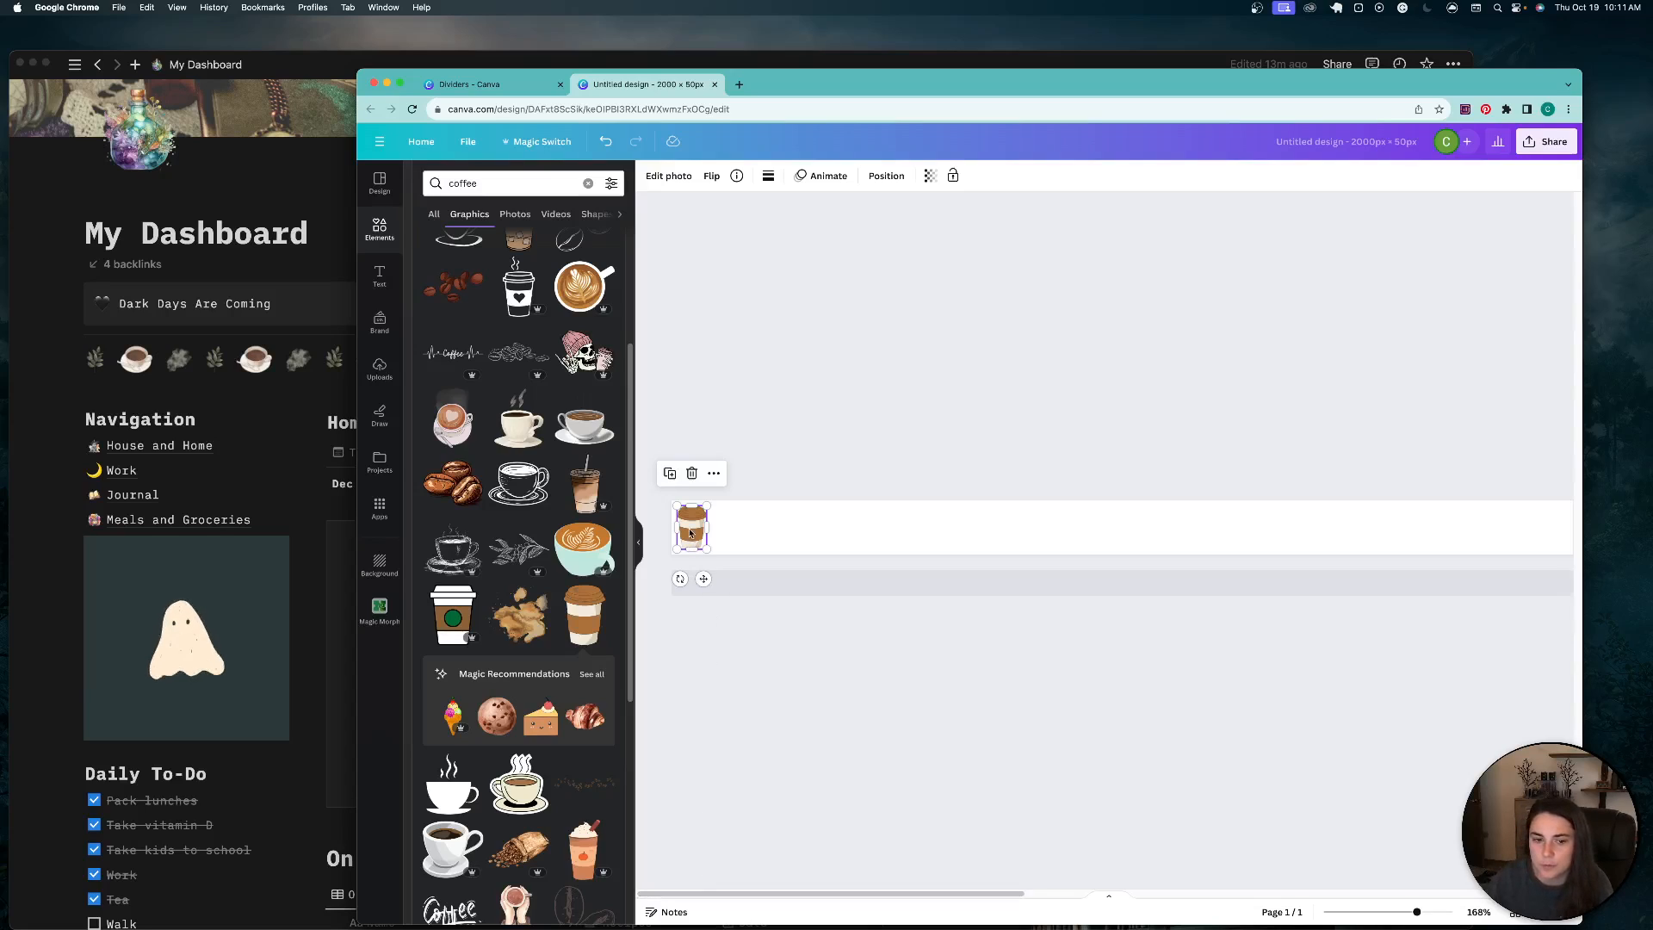
Step: Copy the cup into a row of nine along the strip and duplicate that row twice to its right
left_click_drag(689, 533, 1278, 526)
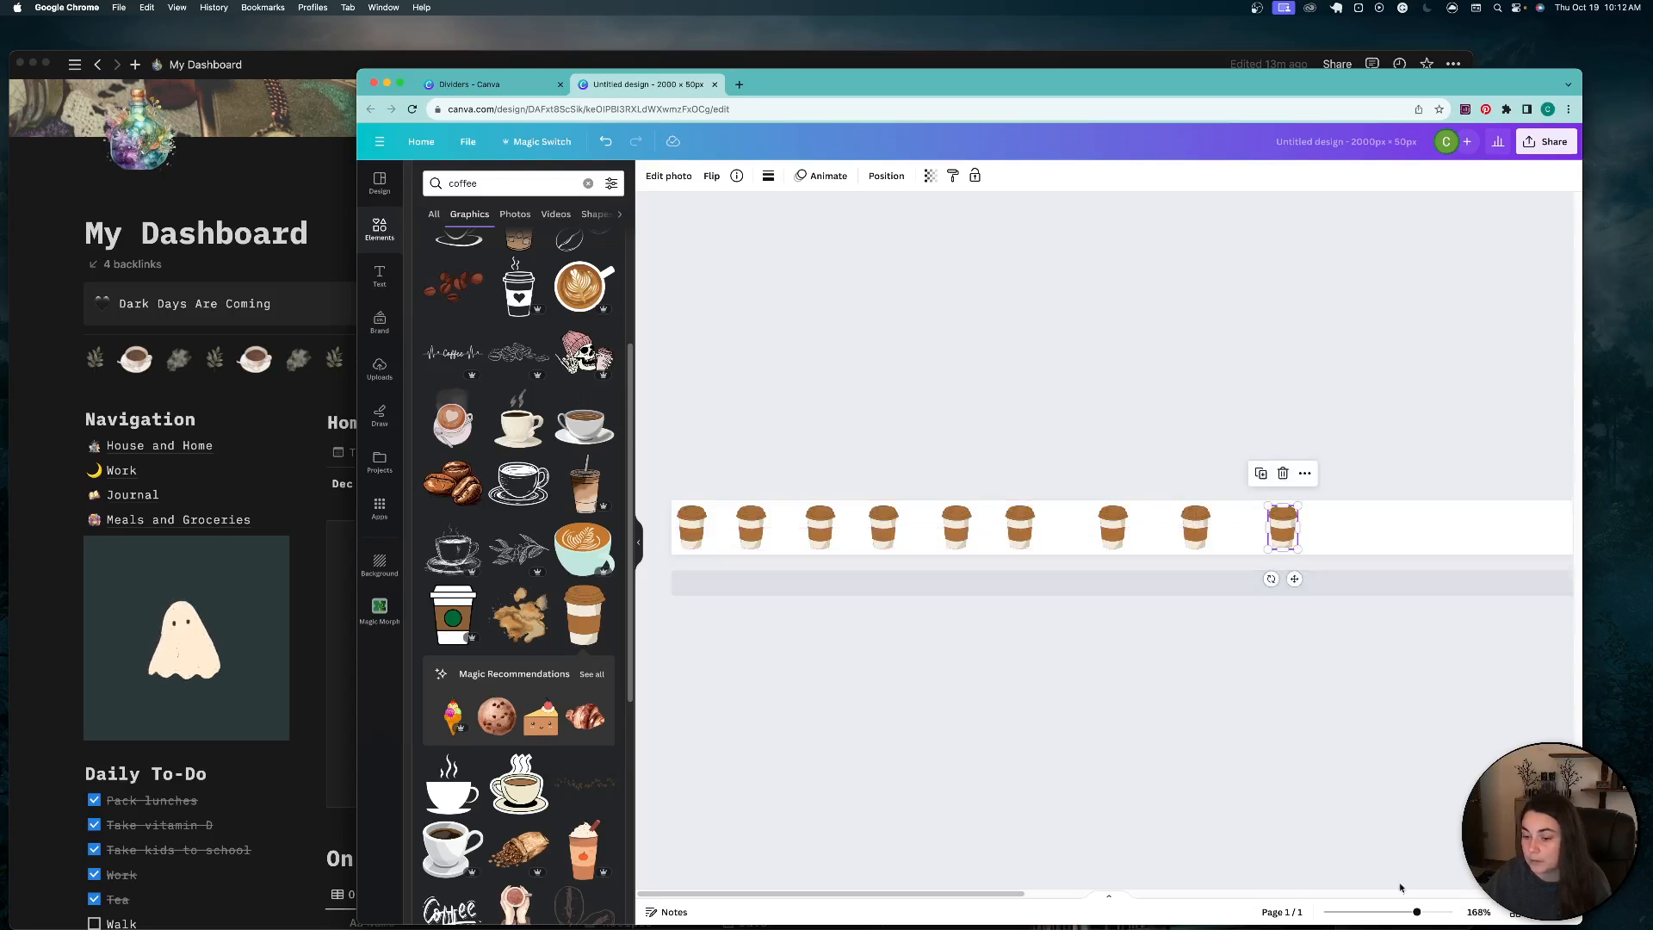
left_click_drag(1416, 912, 1403, 912)
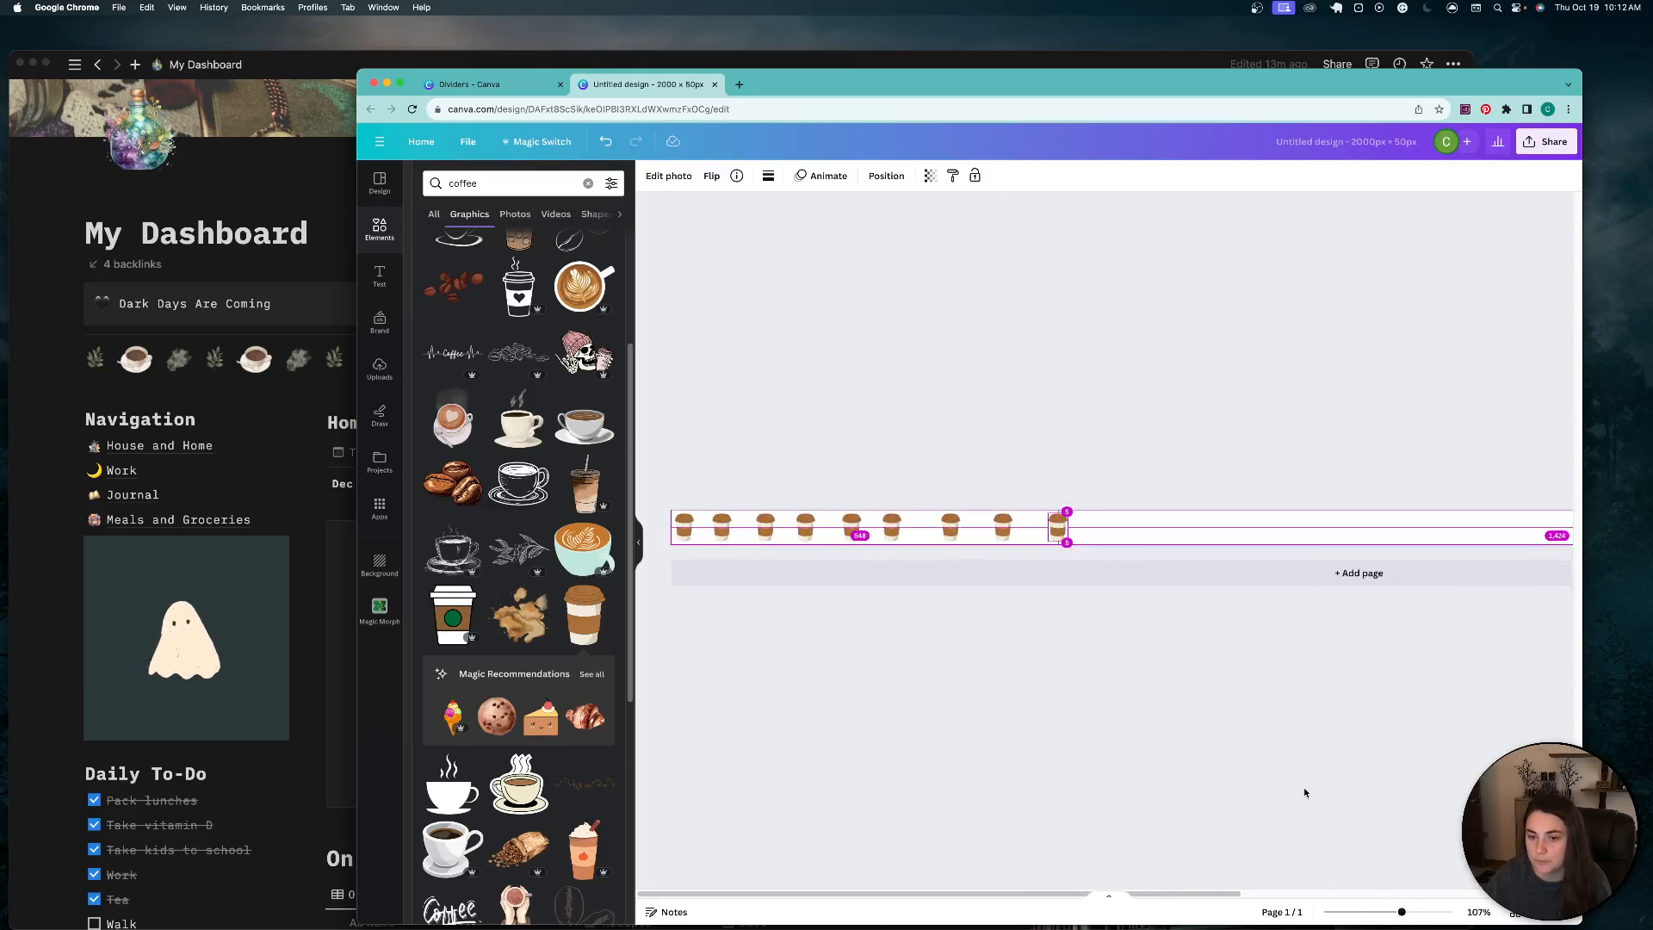
scroll(1303, 789, "down", 3)
left_click_drag(661, 499, 1030, 558)
left_click_drag(944, 525, 1171, 531)
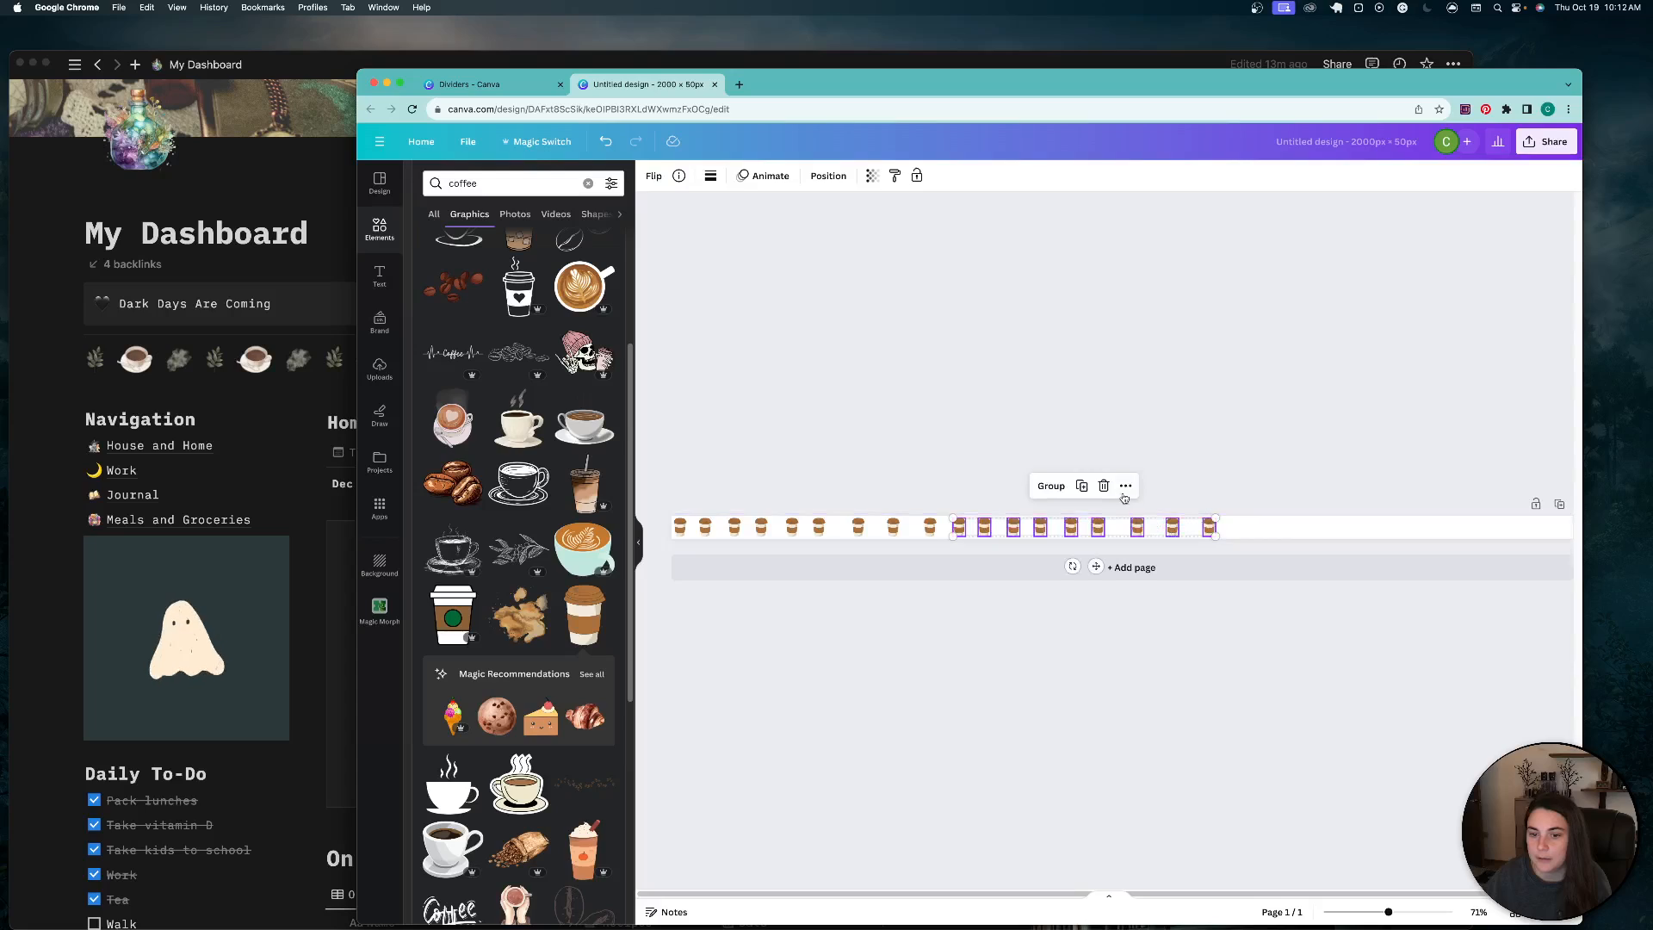
left_click(1083, 488)
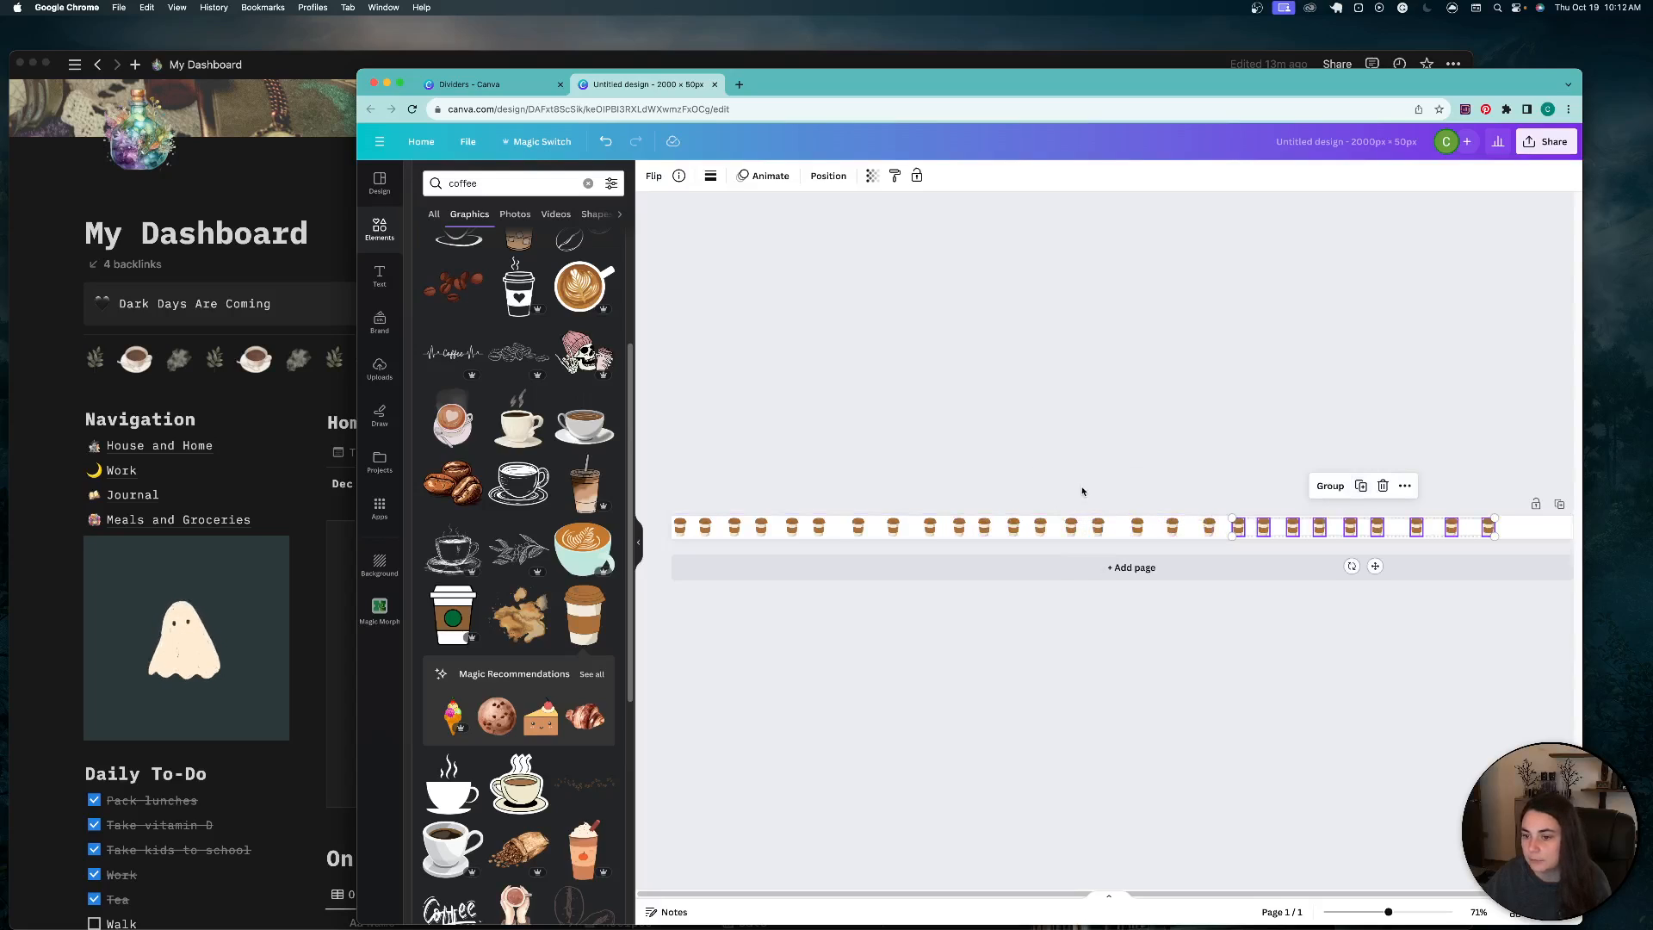
Step: Place one more copy of the coffee cup at the right end of the strip
scroll(1378, 568, "down", 3)
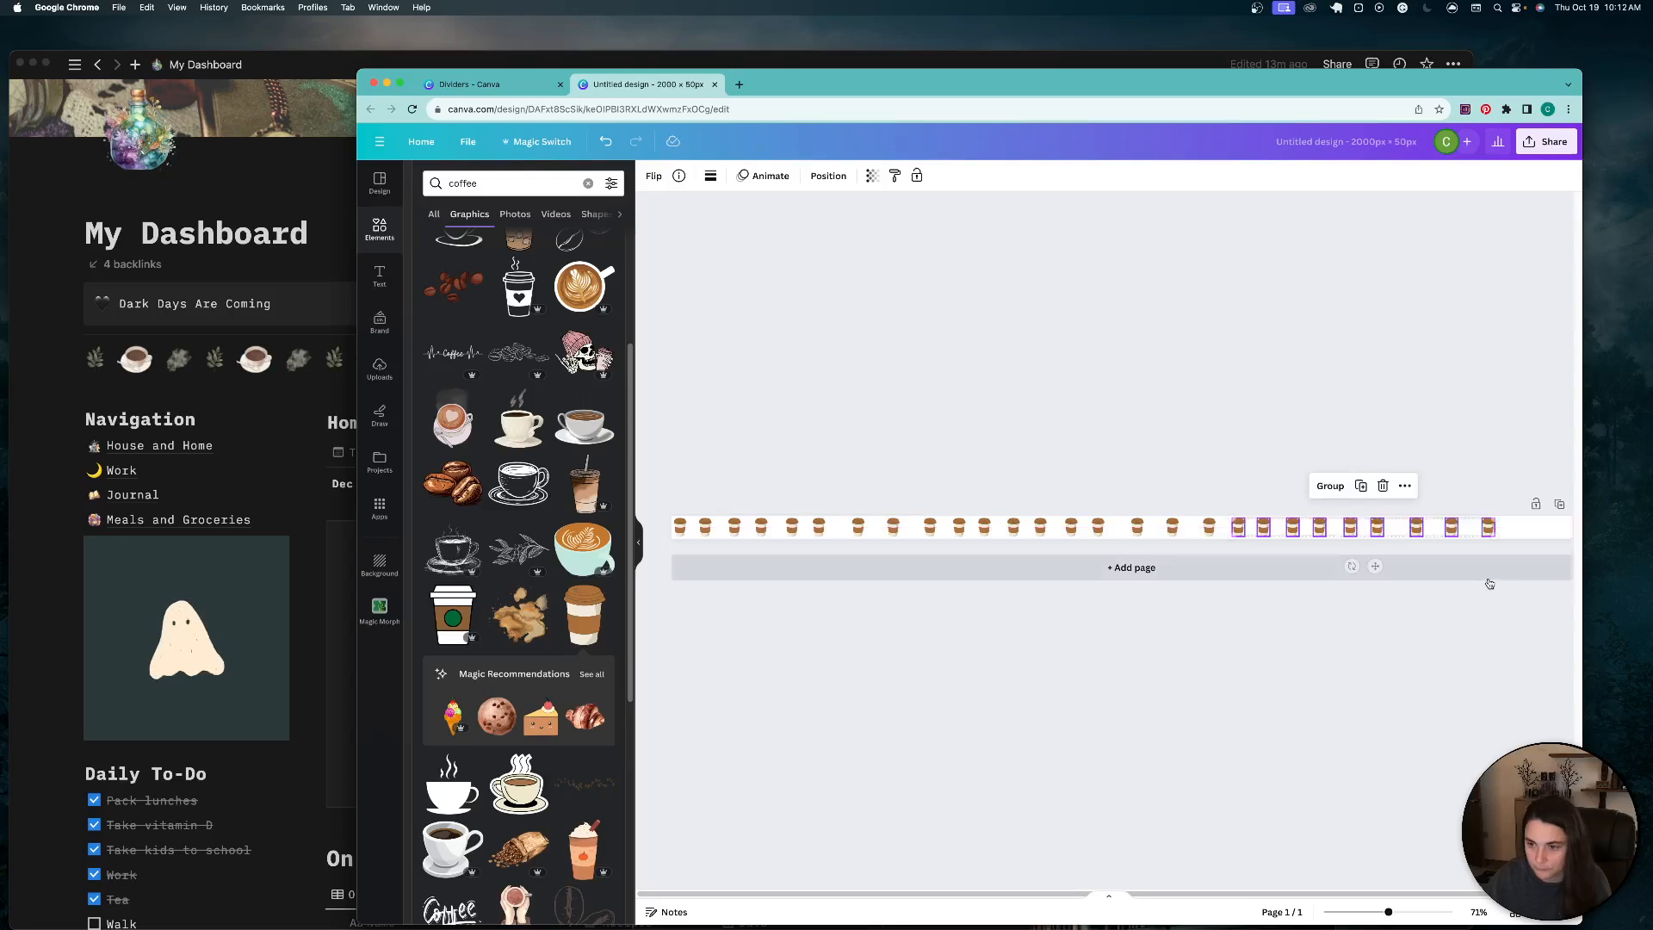
scroll(1506, 544, "down", 2)
mouse_move(1412, 532)
left_mouse_down()
mouse_move(1402, 551)
mouse_move(1307, 551)
mouse_move(1264, 508)
mouse_move(1302, 532)
mouse_move(1404, 528)
left_mouse_up()
left_click(1291, 527)
left_click(1430, 533)
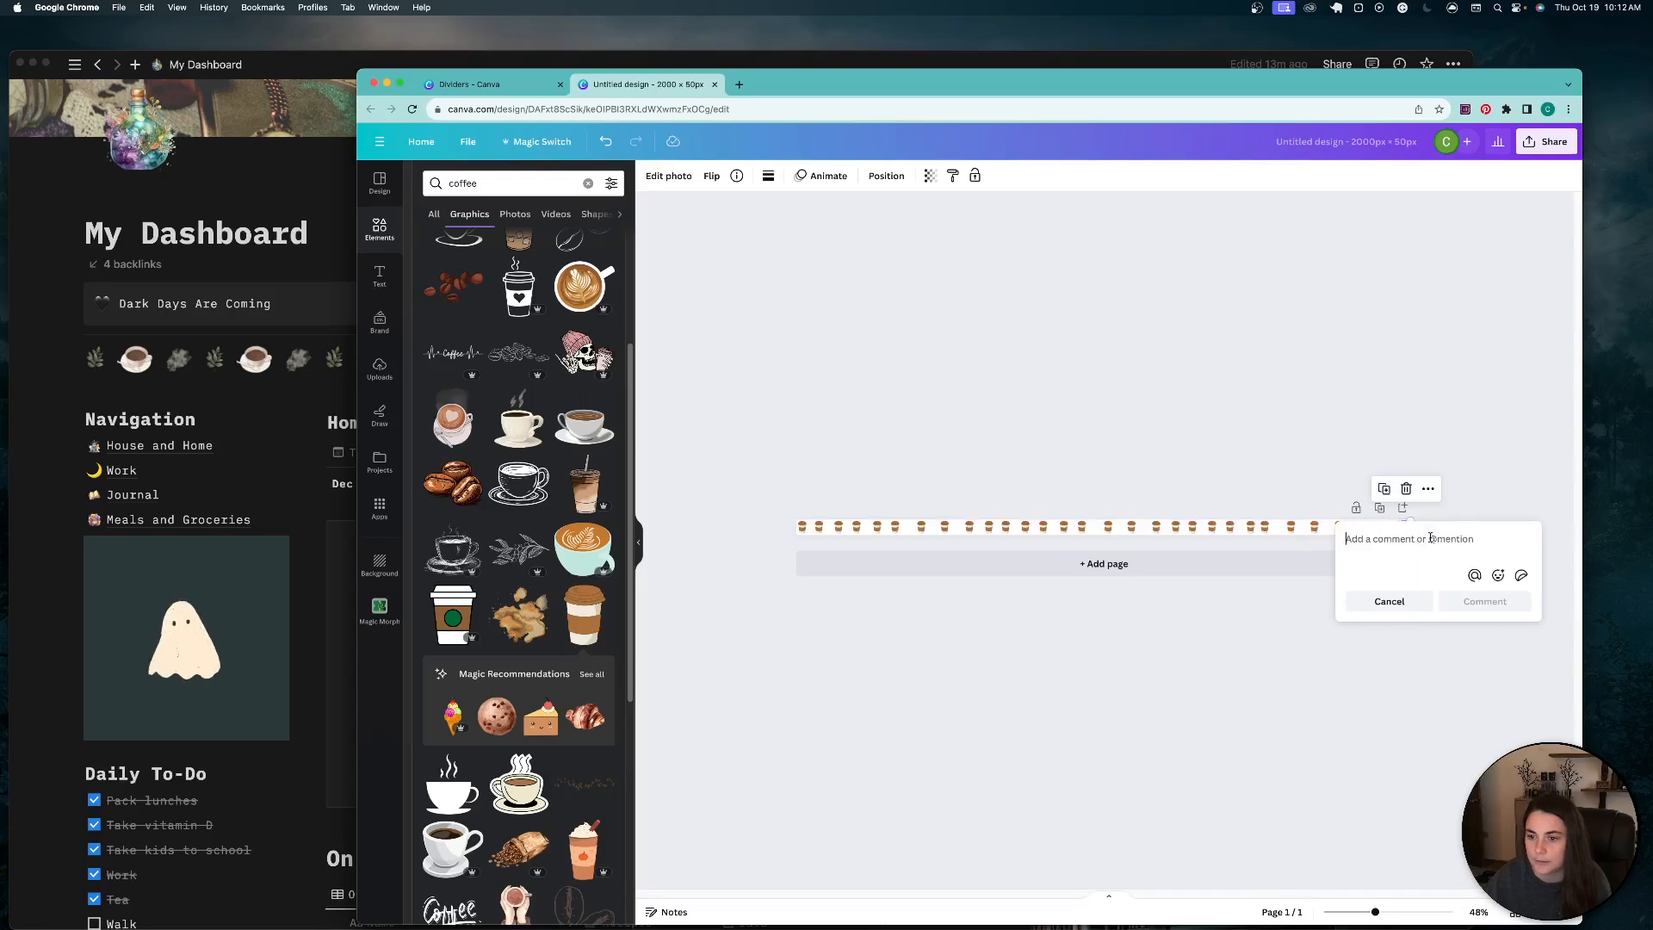
left_click(1199, 665)
Step: Space all the coffee cups evenly across the strip with Tidy up and group them
left_click_drag(771, 501, 1452, 544)
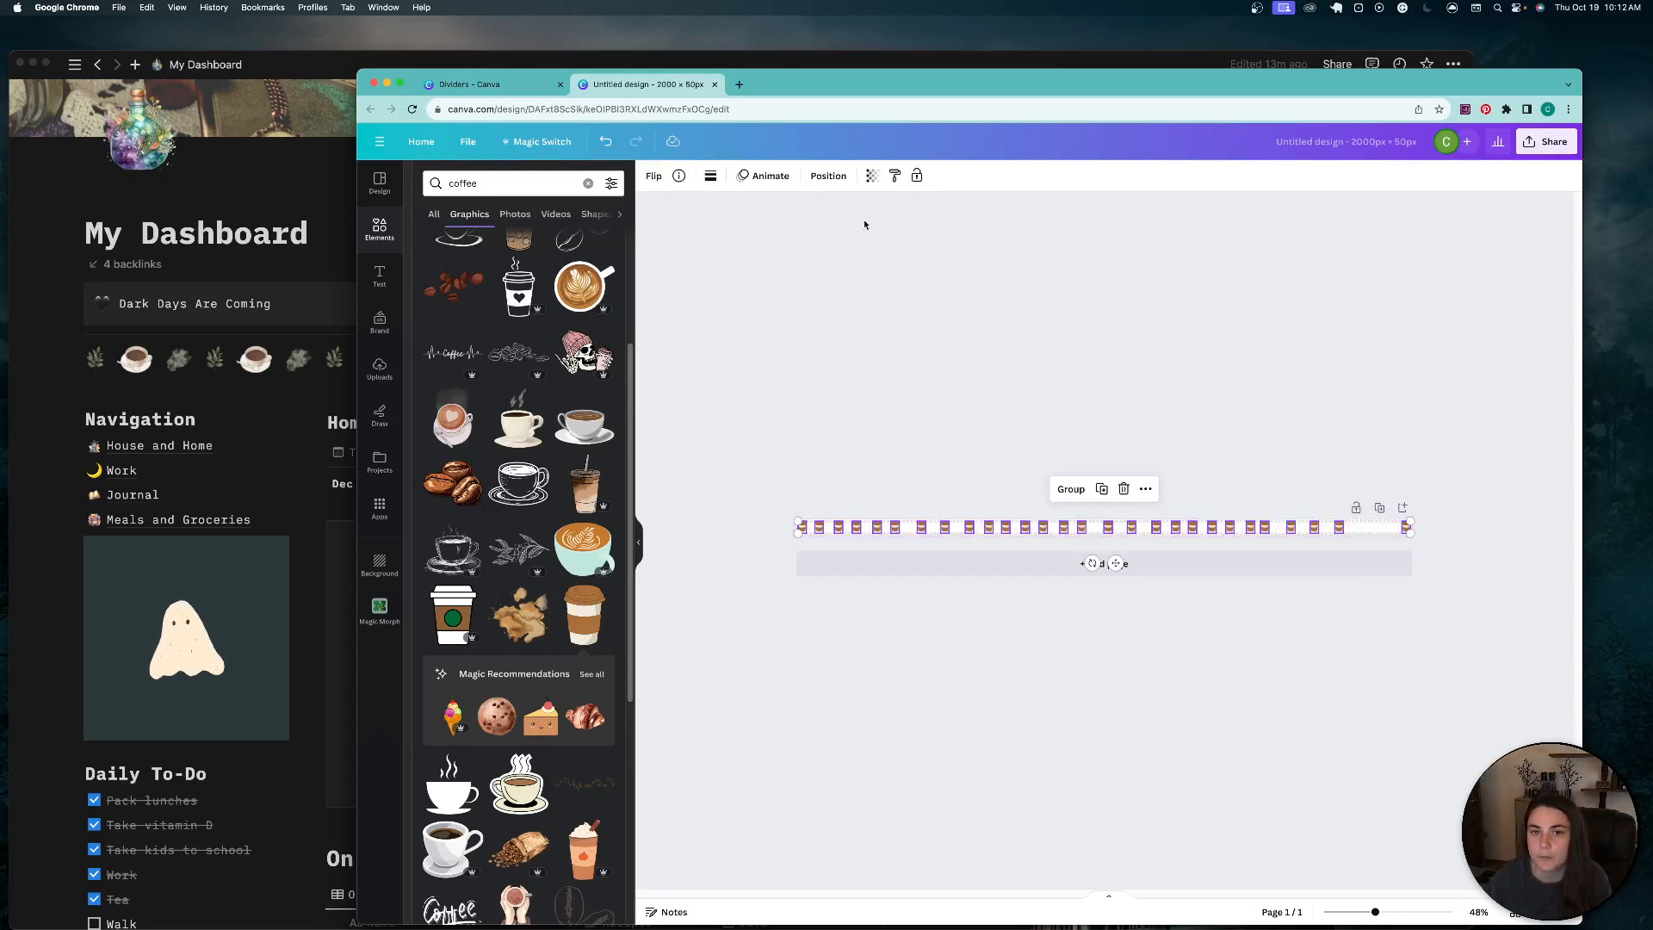
left_click(828, 177)
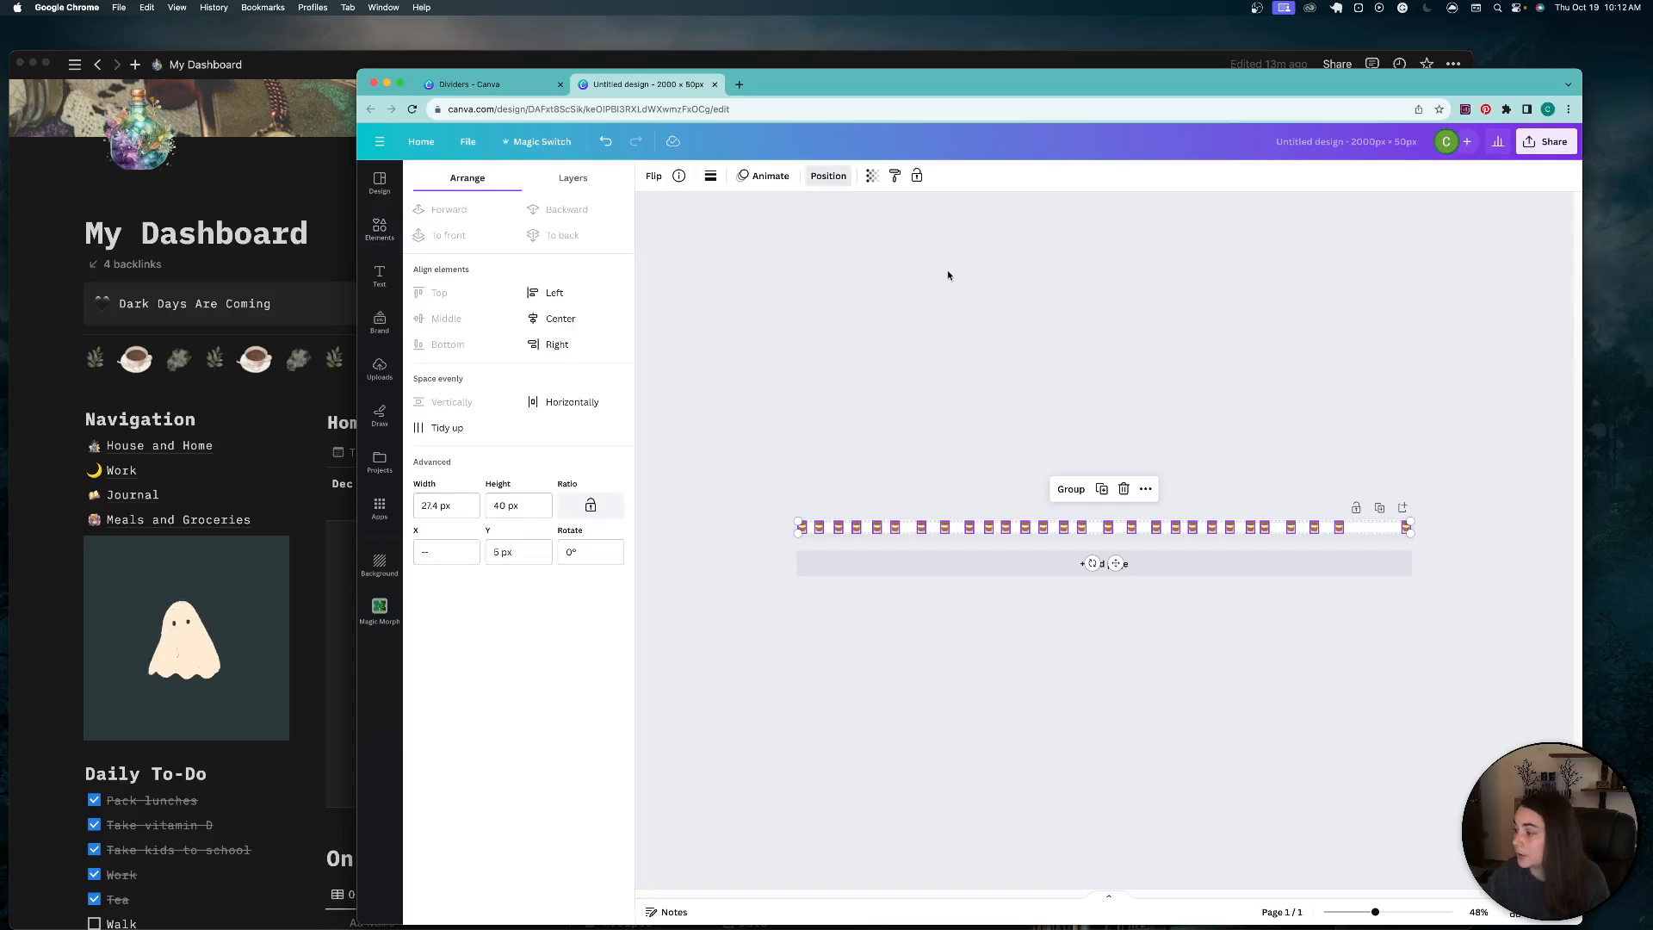
left_click(462, 429)
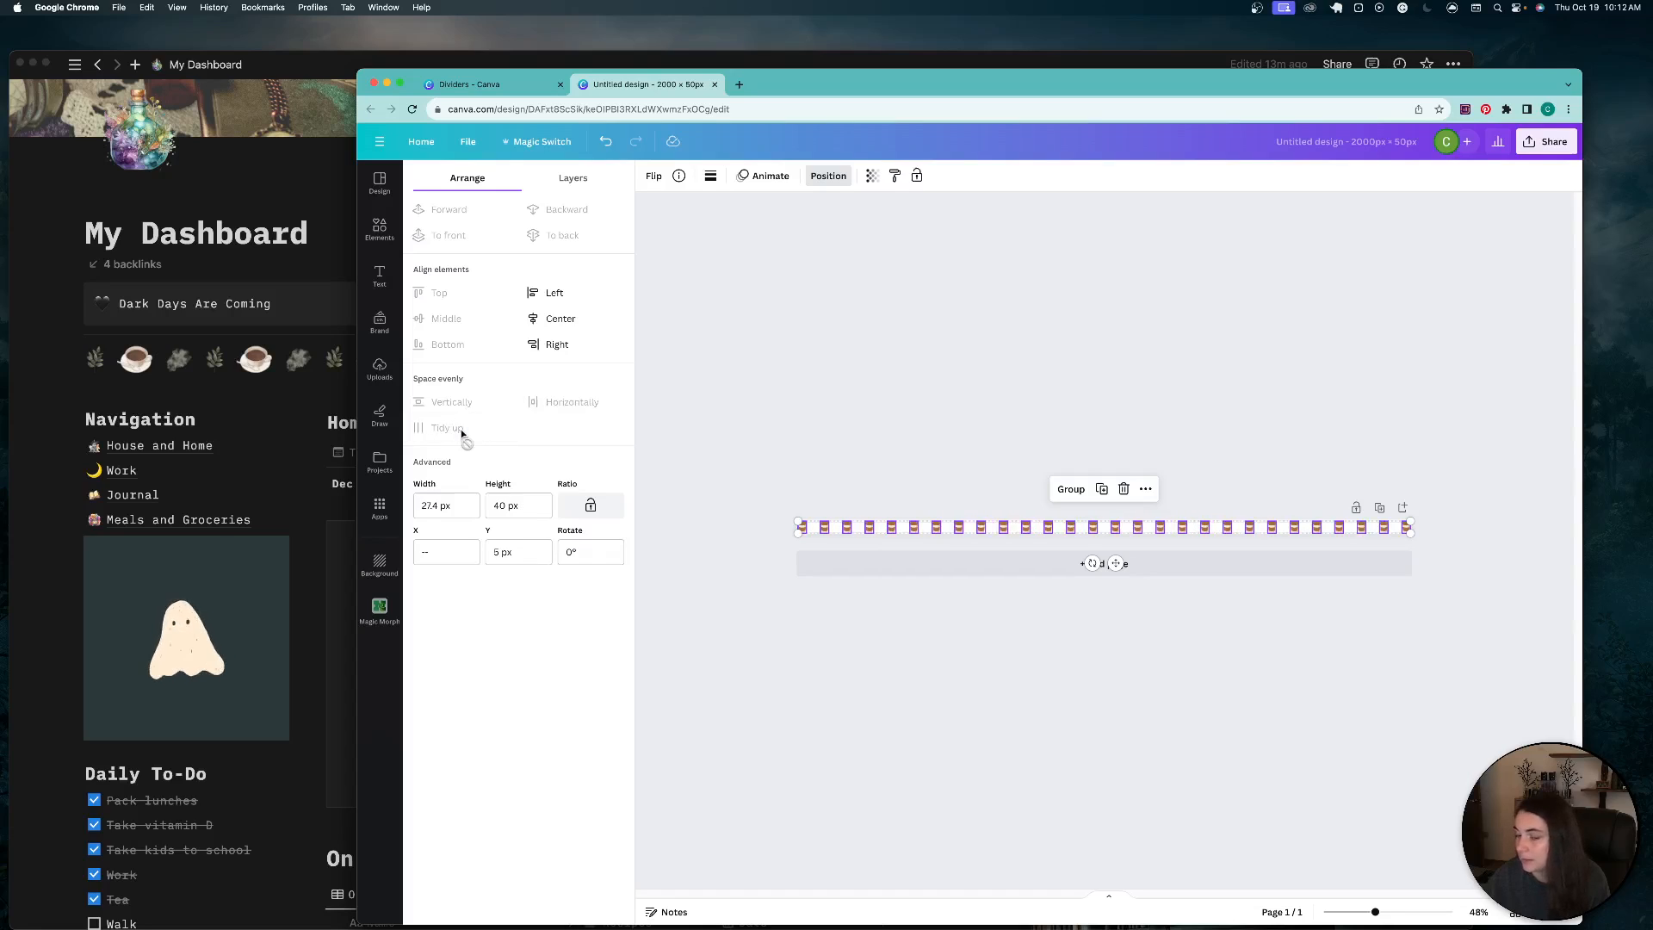
left_click(1076, 490)
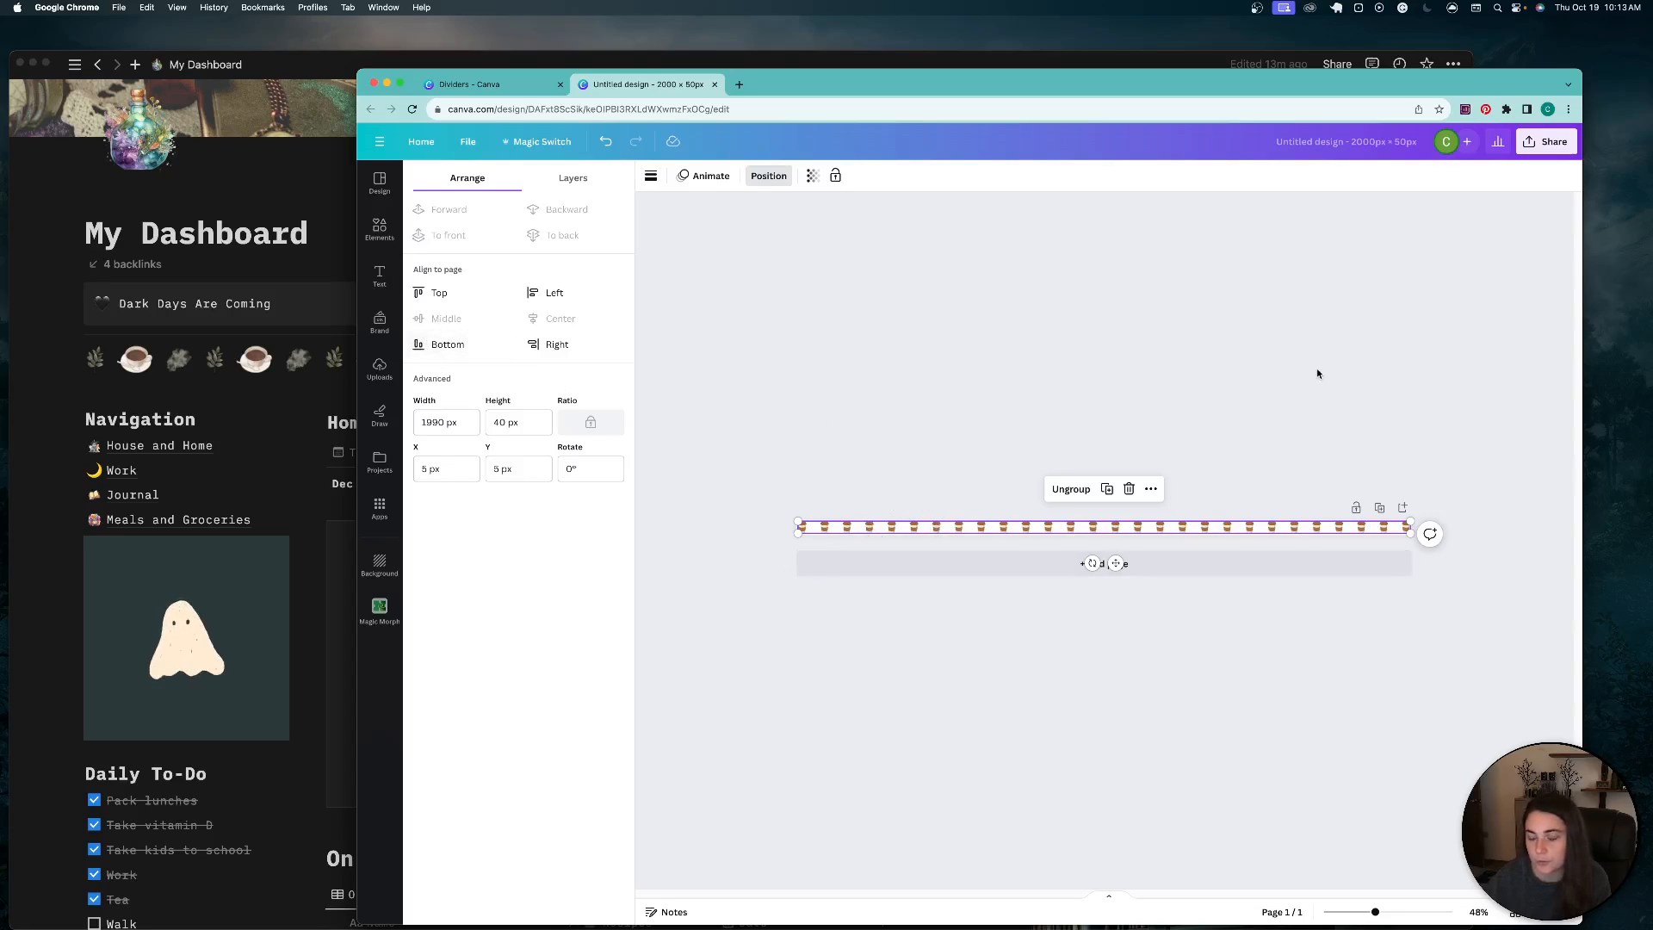
left_click(1297, 391)
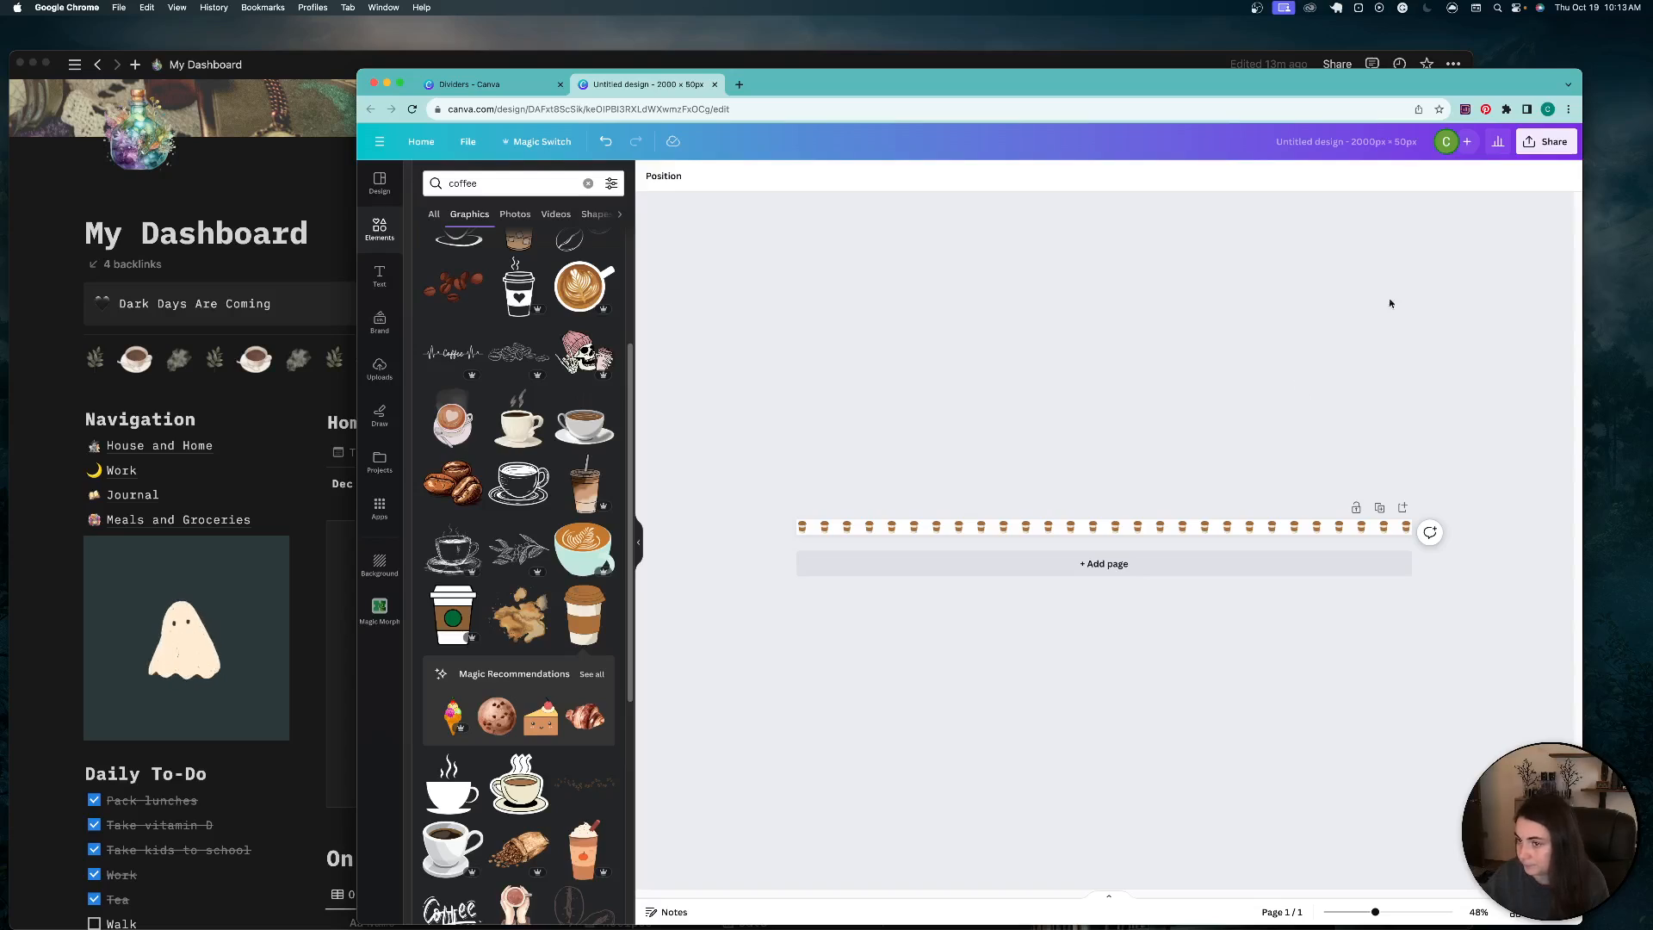
Step: Download the cup divider as a PNG with a transparent background and put the file on the desktop
left_click(1534, 136)
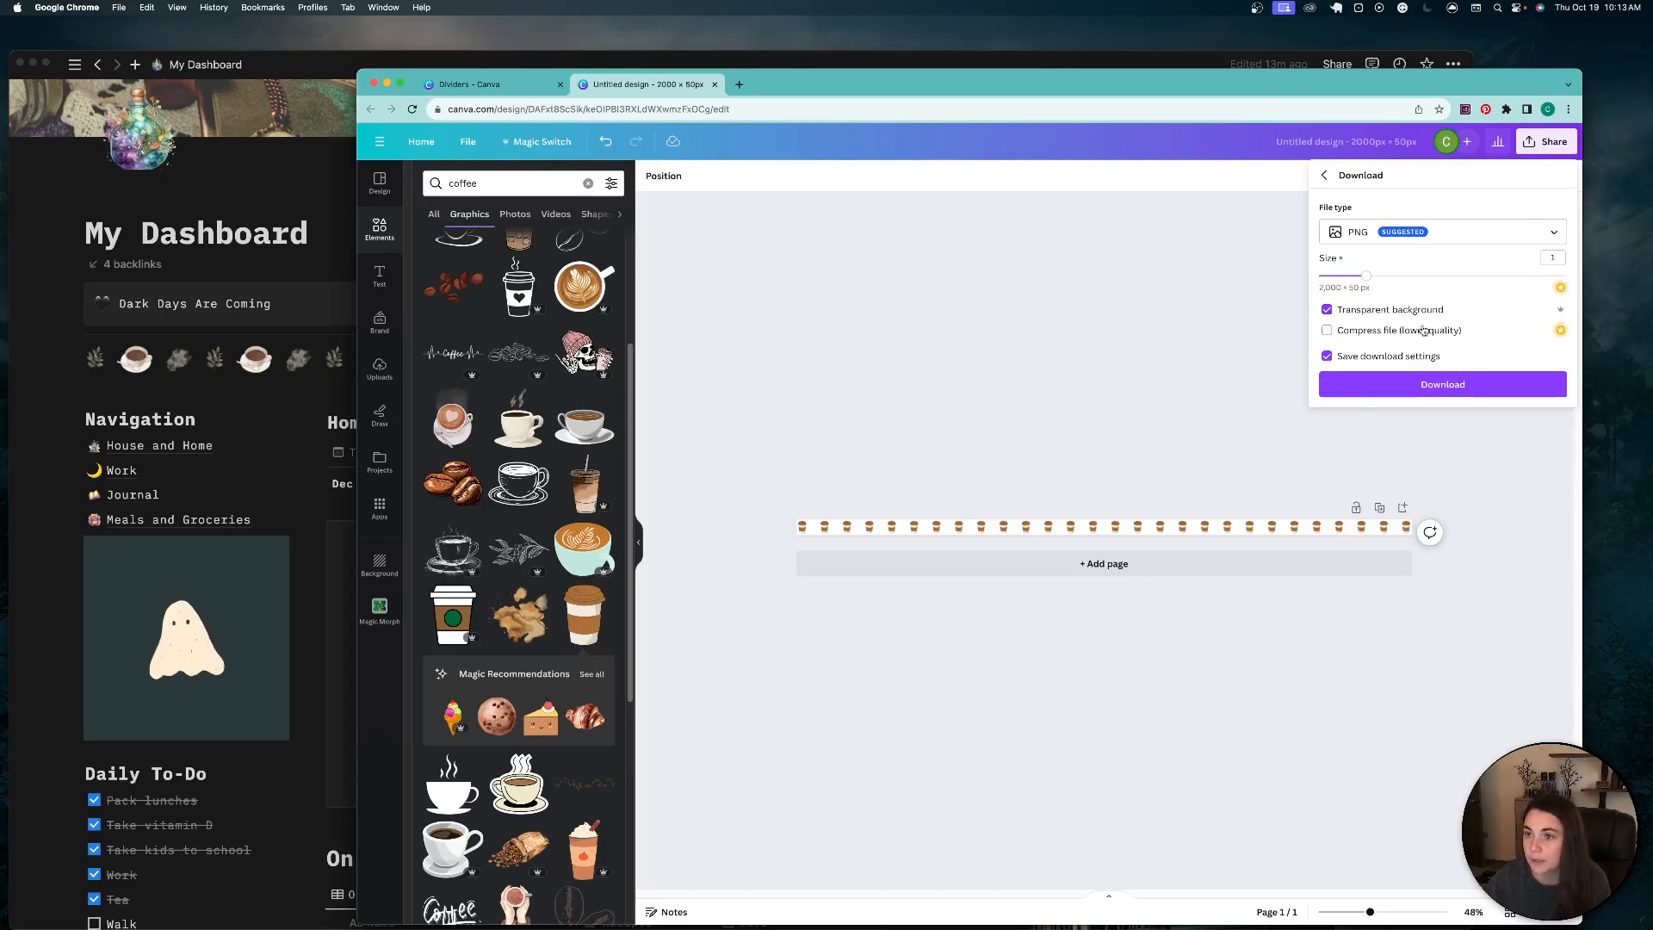
left_click(1557, 148)
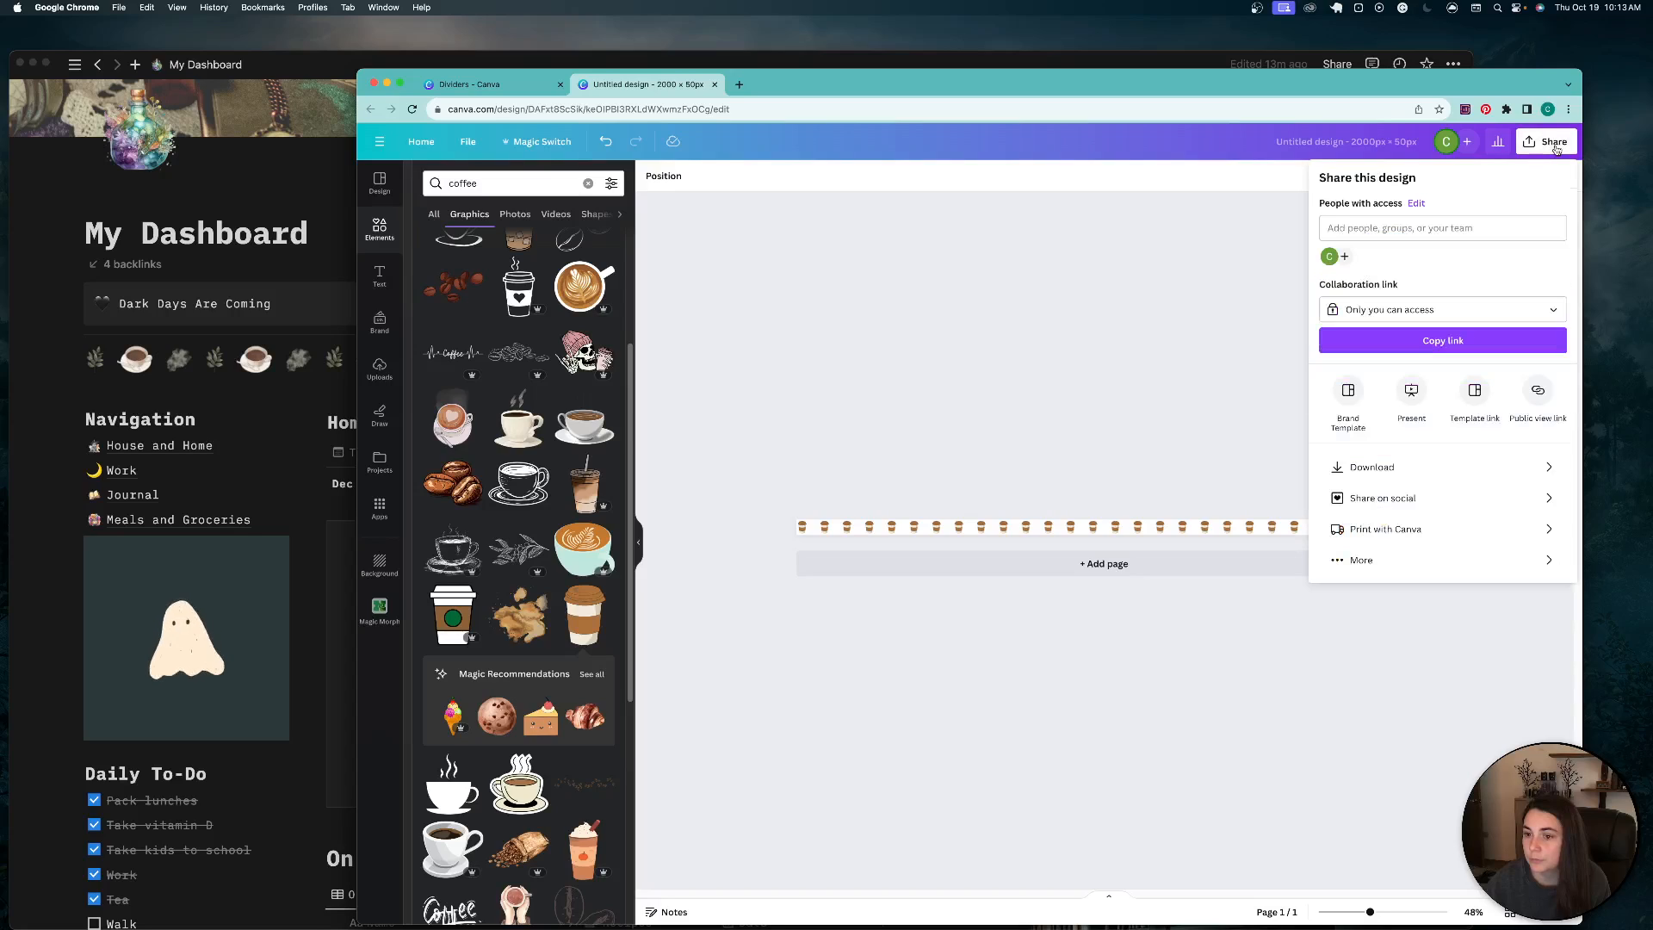
left_click(1377, 466)
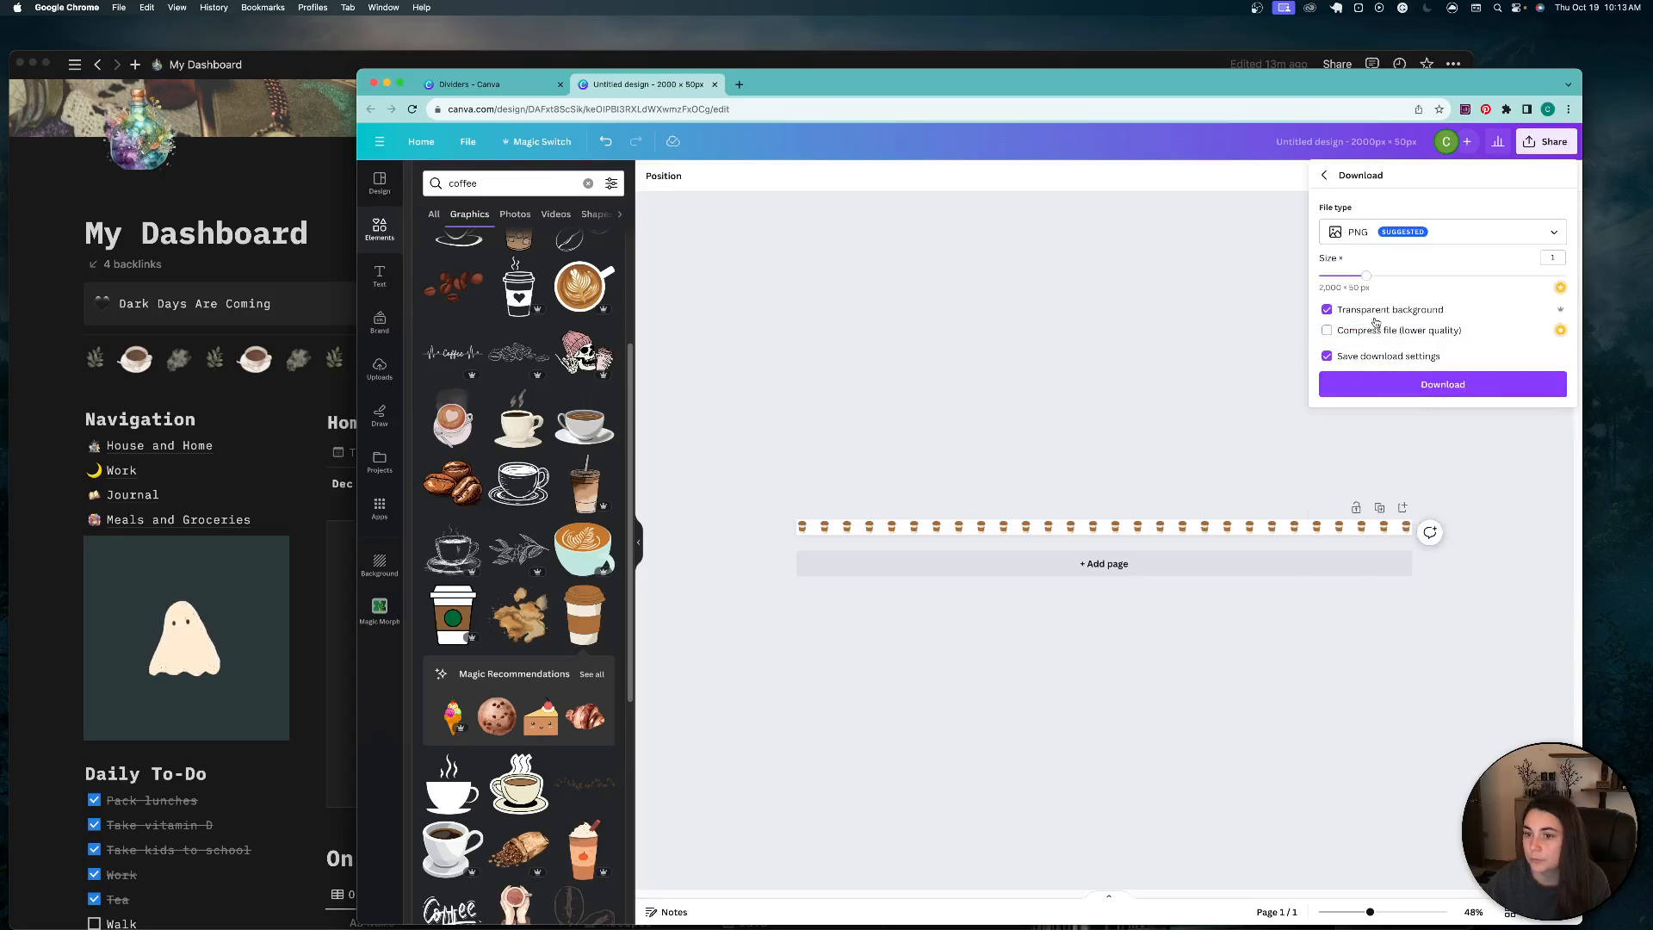
left_click(1397, 390)
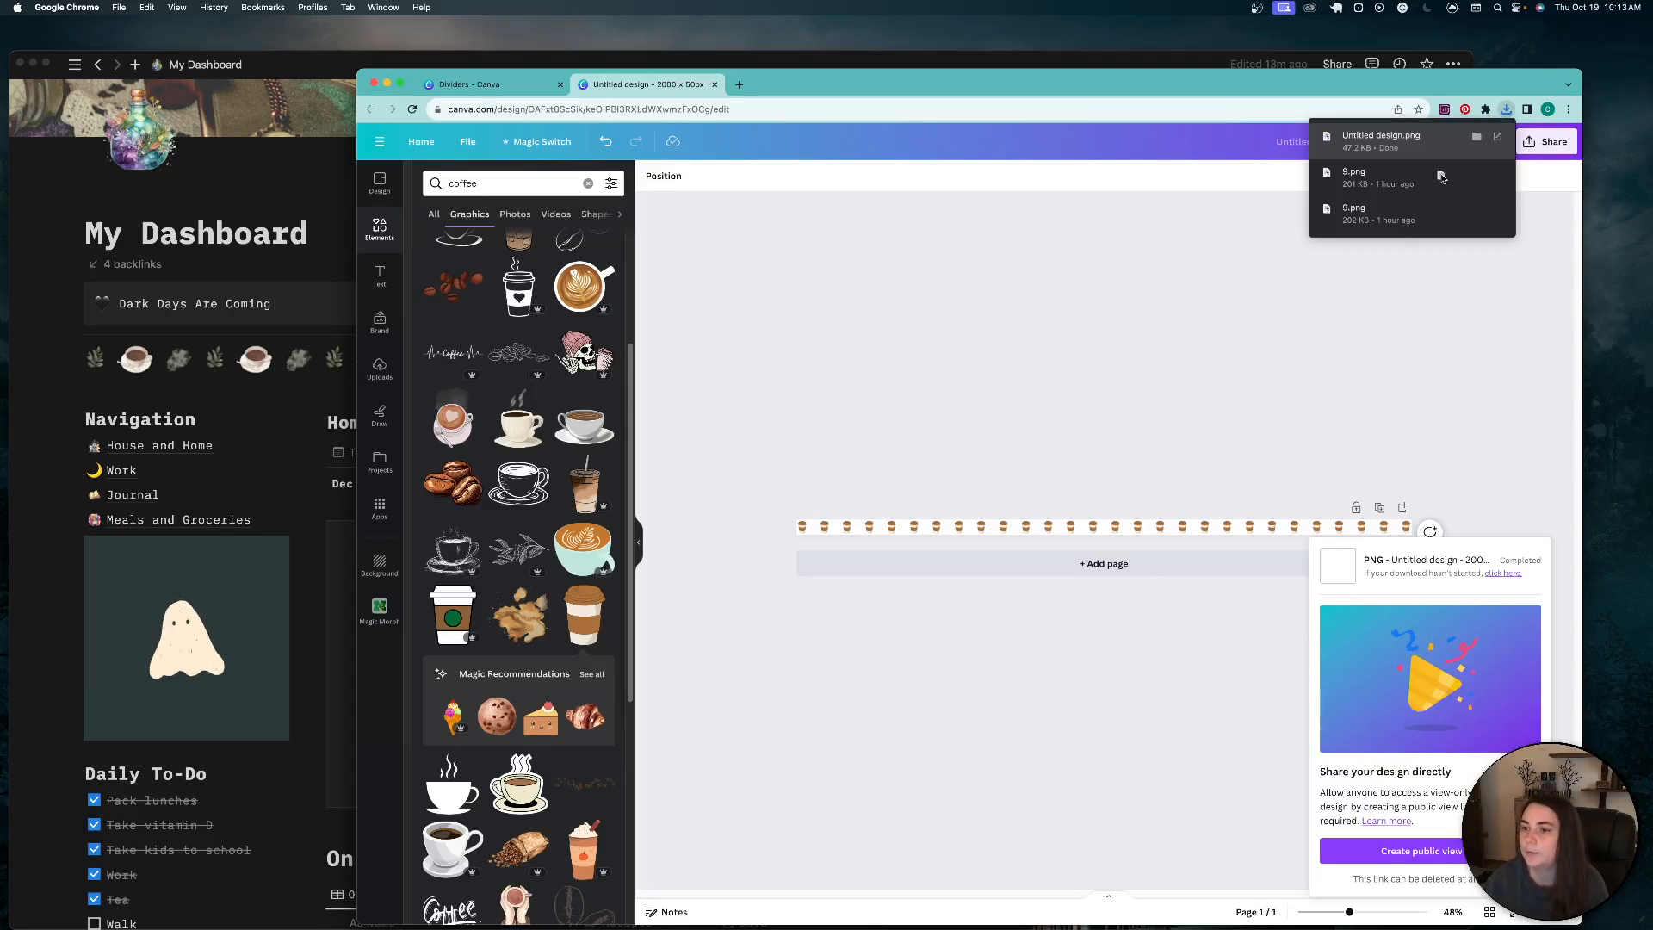
left_click_drag(1580, 295, 1615, 329)
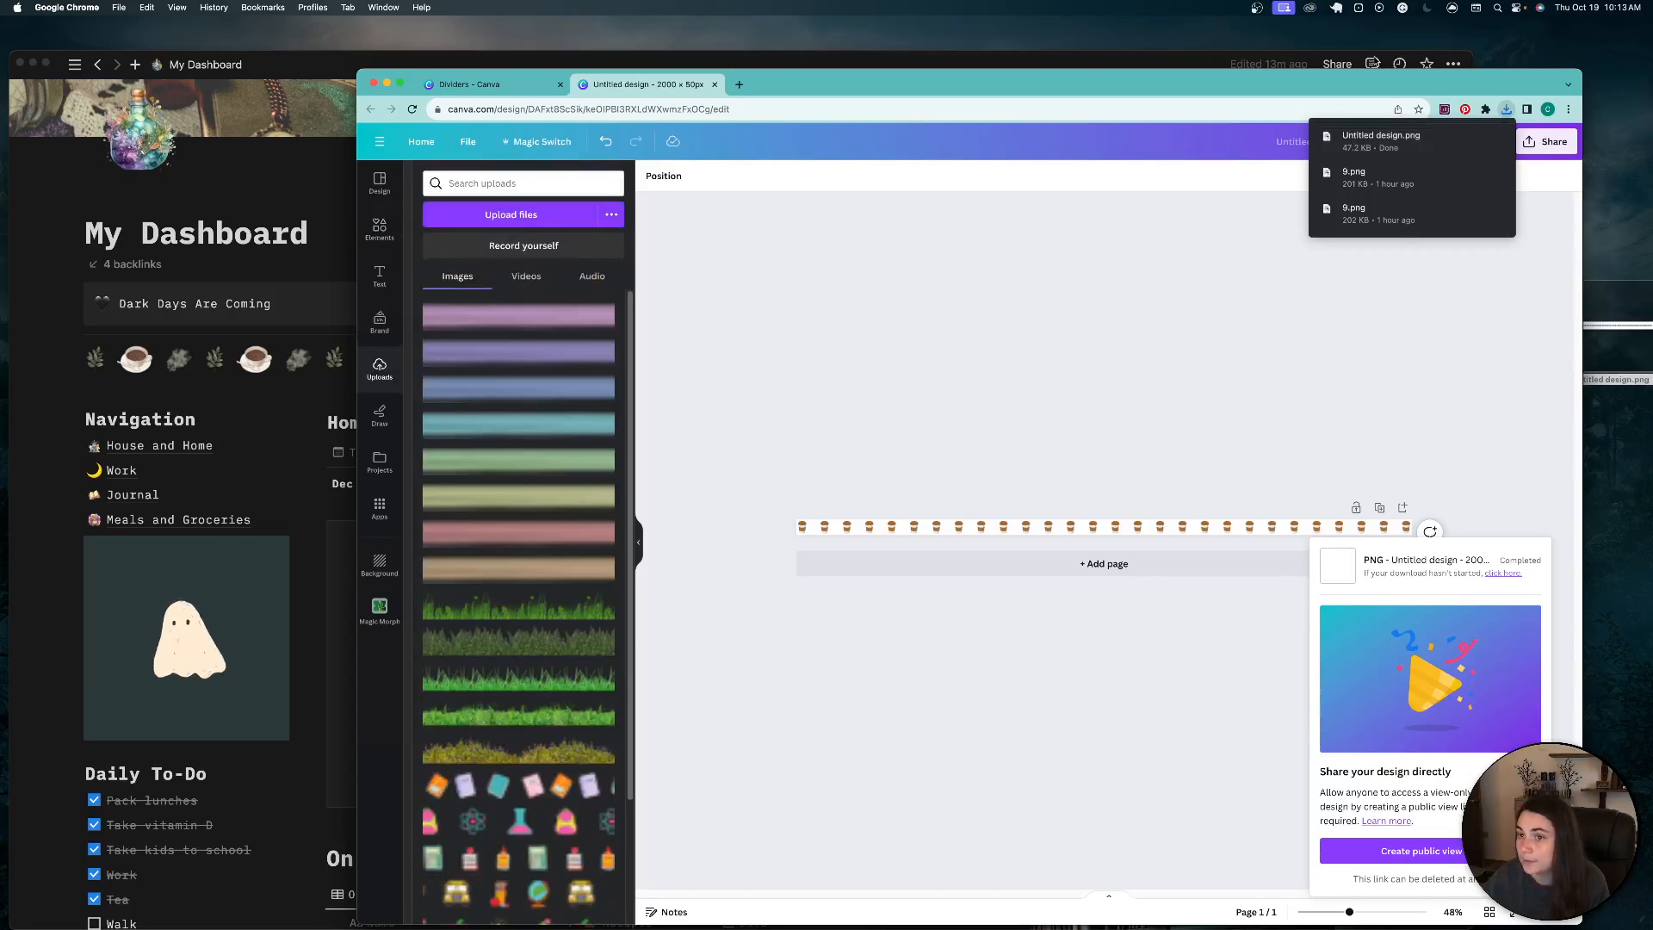
Step: Switch to Notion and place the transparent PNG on My Dashboard directly below the existing coffee divider
left_click_drag(1367, 83, 1340, 182)
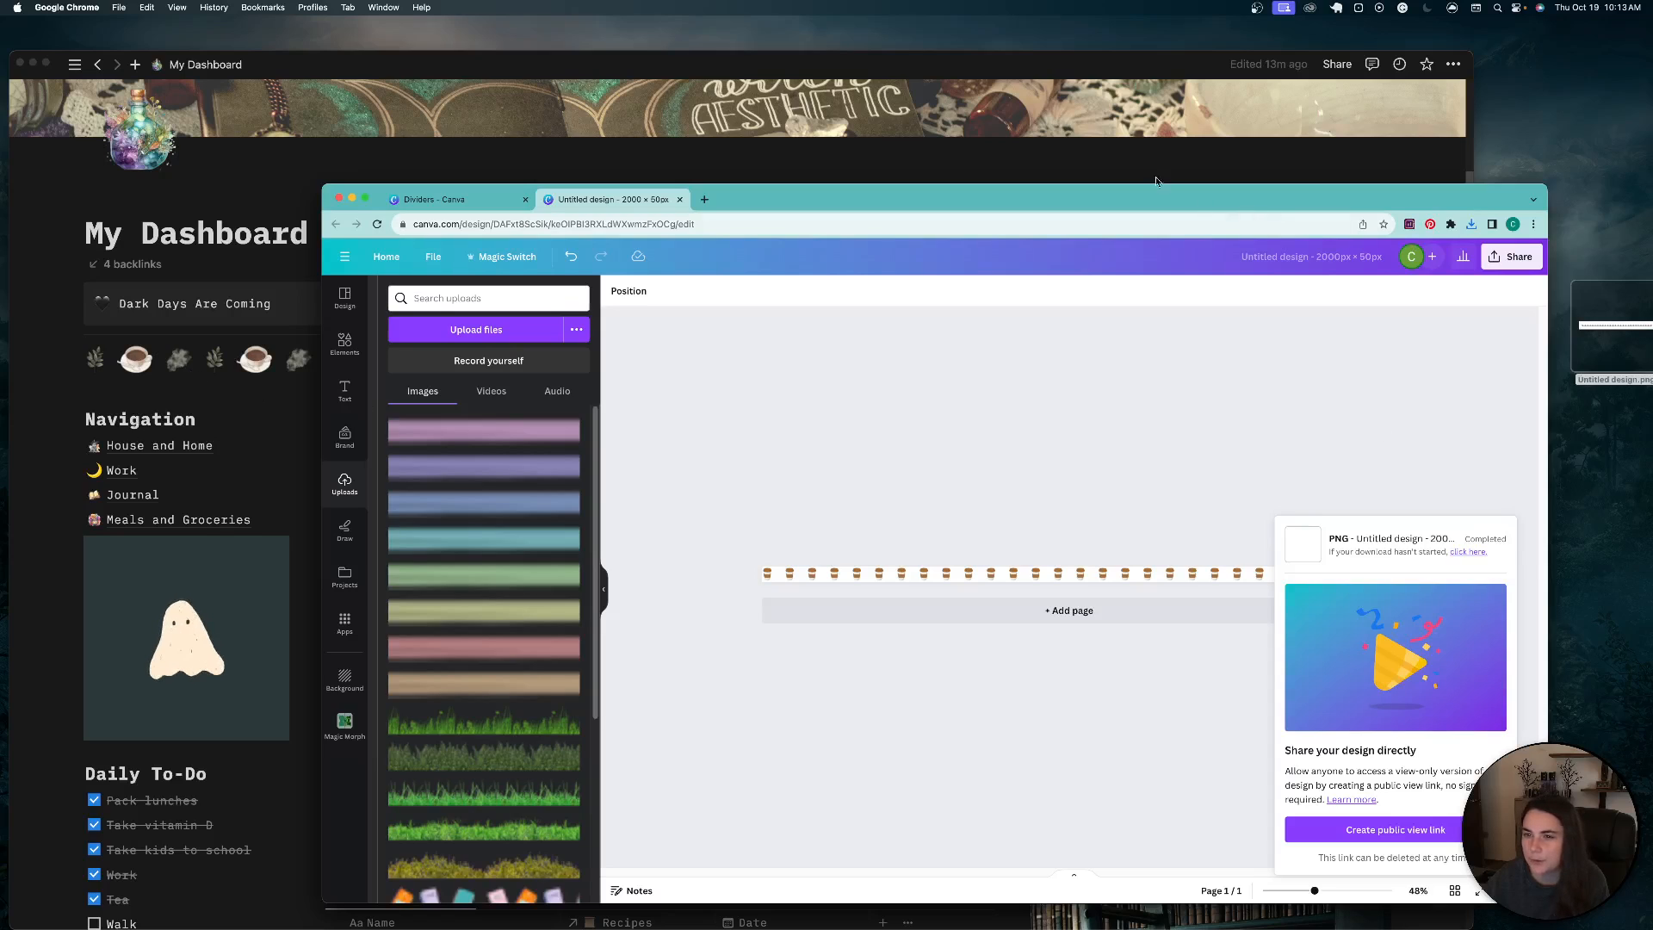
left_click(1093, 68)
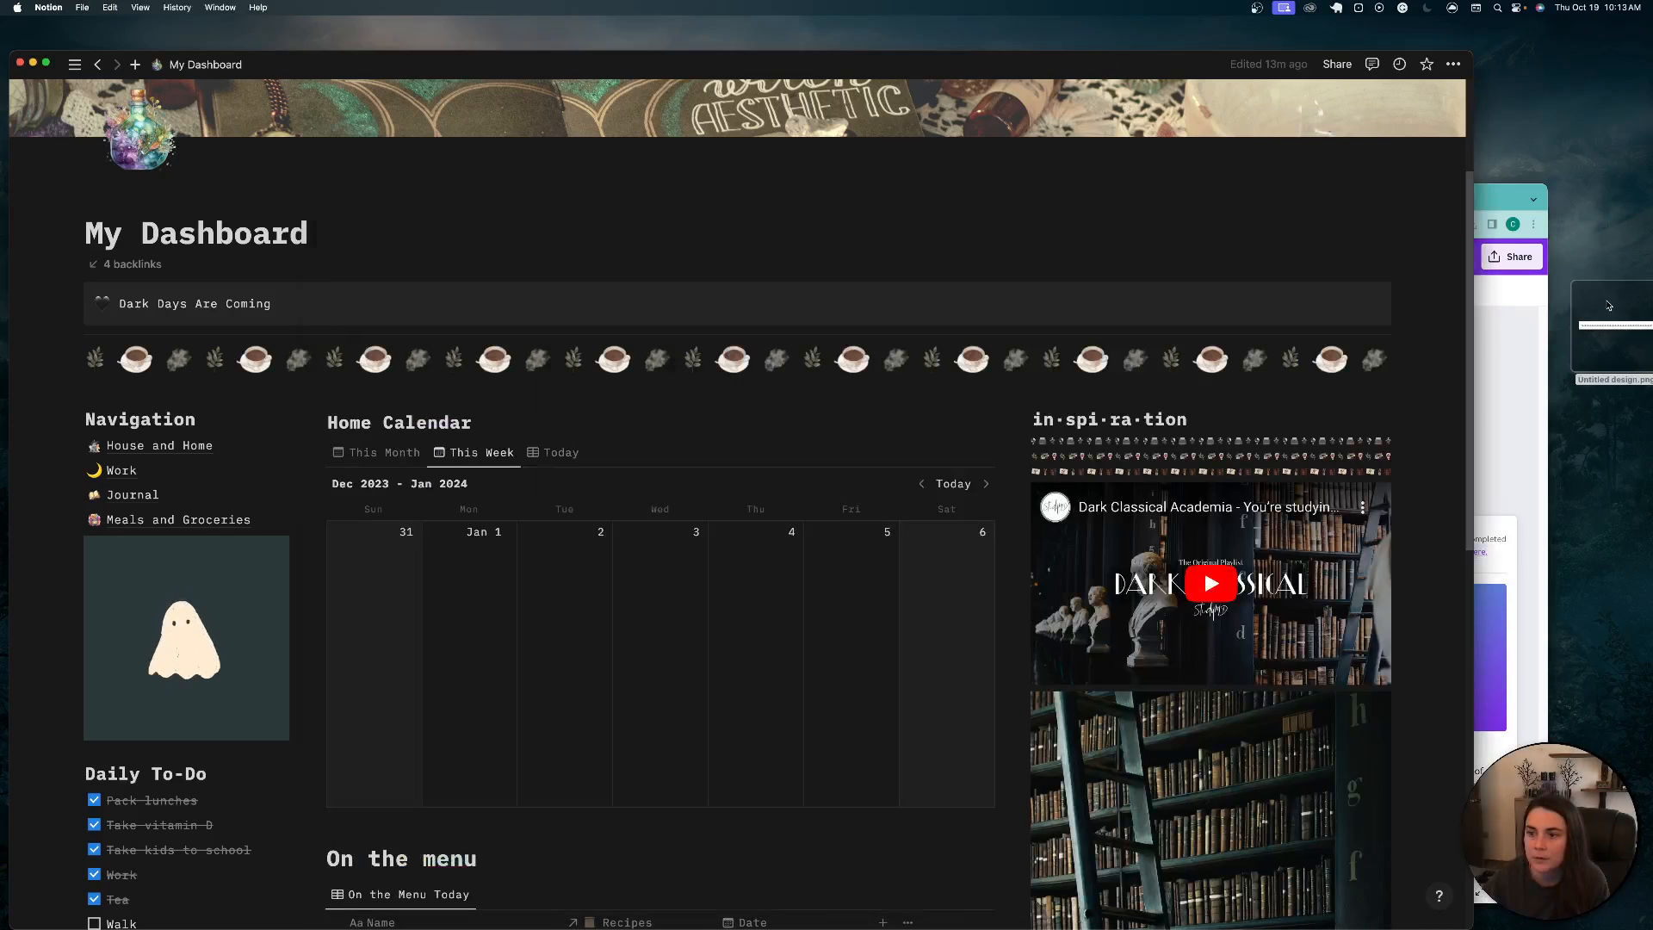
left_click_drag(1616, 327, 957, 375)
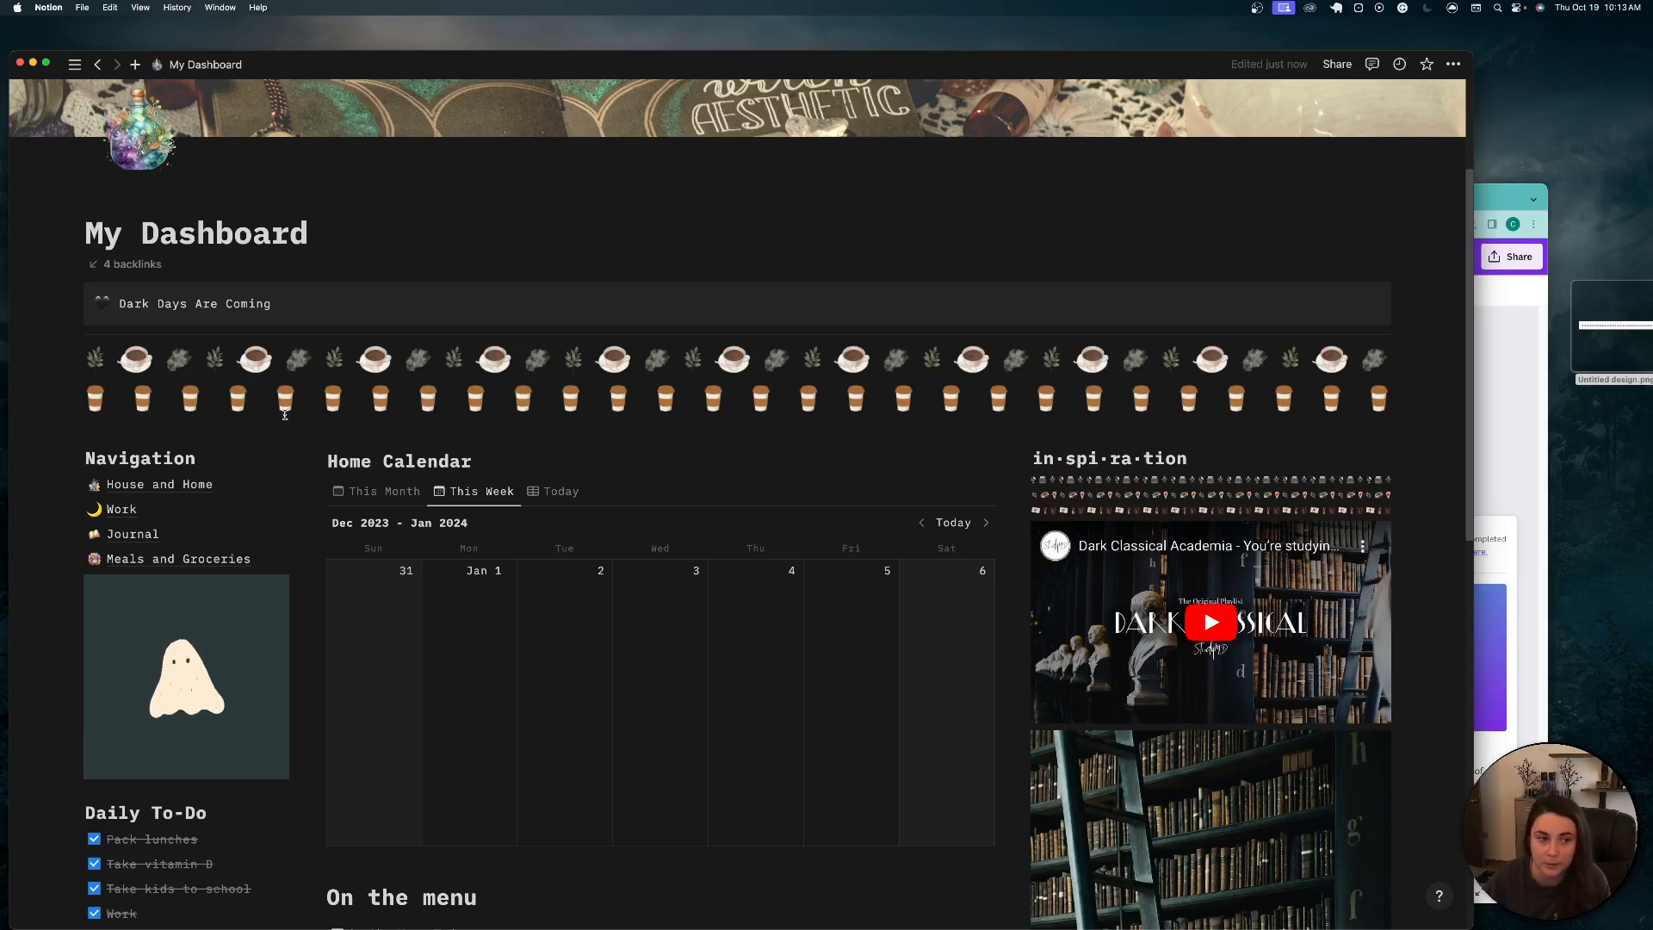
Step: Switch back to Canva and download the divider as a PNG with Transparent background turned off
left_click(1494, 413)
left_click(1125, 413)
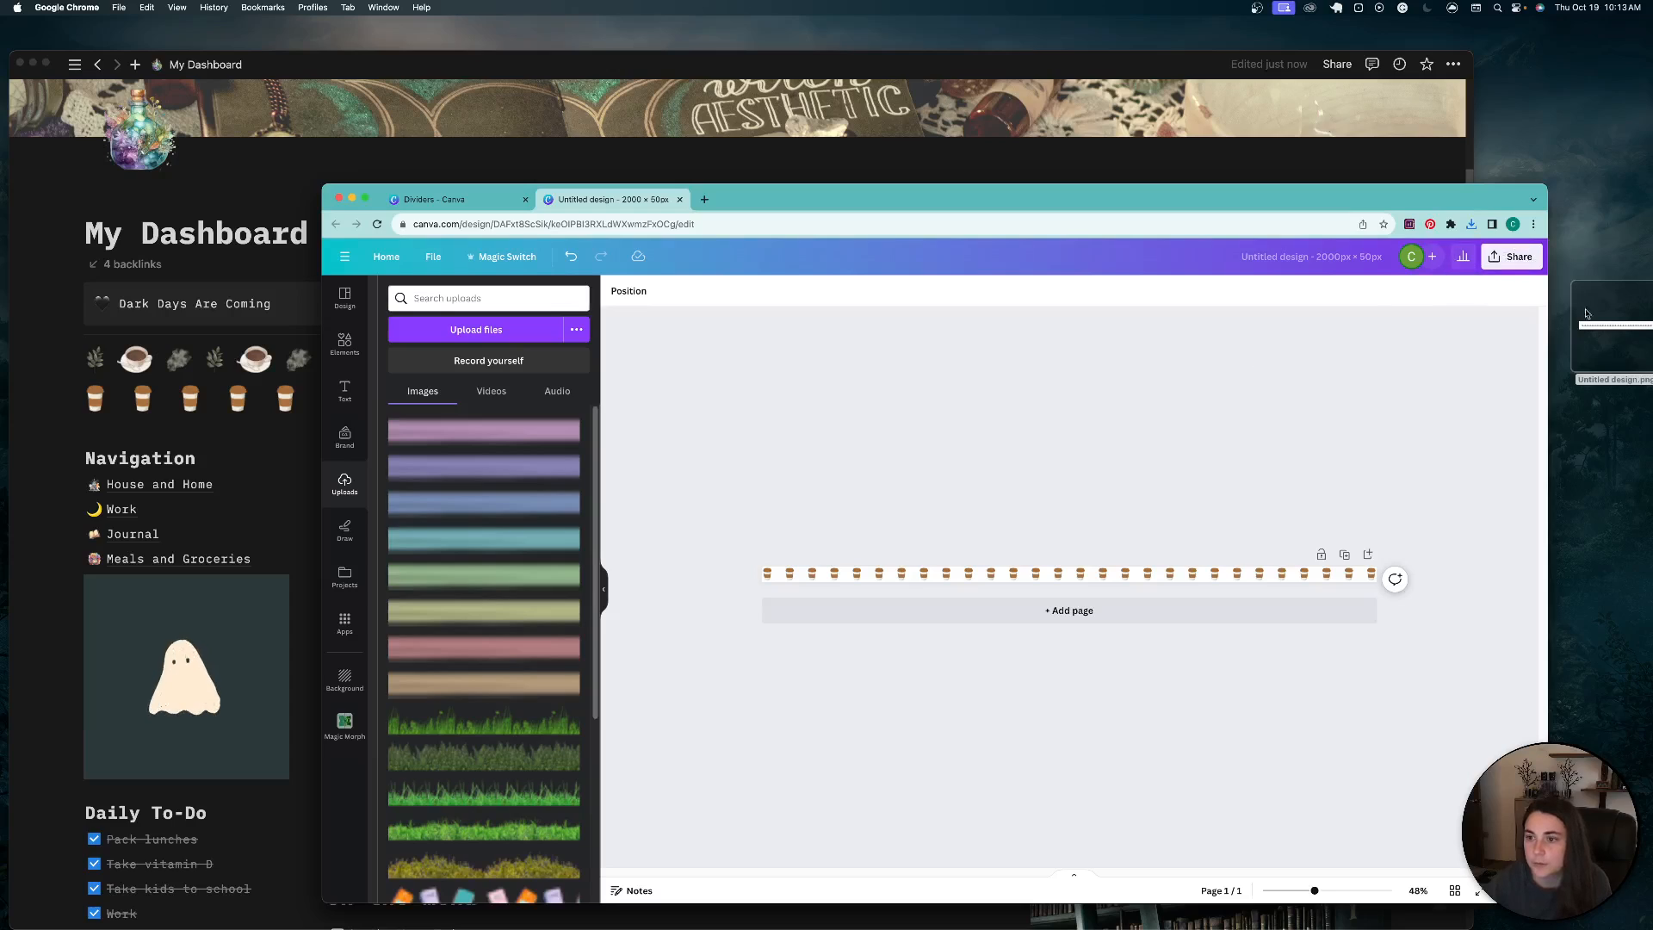
left_click(1513, 256)
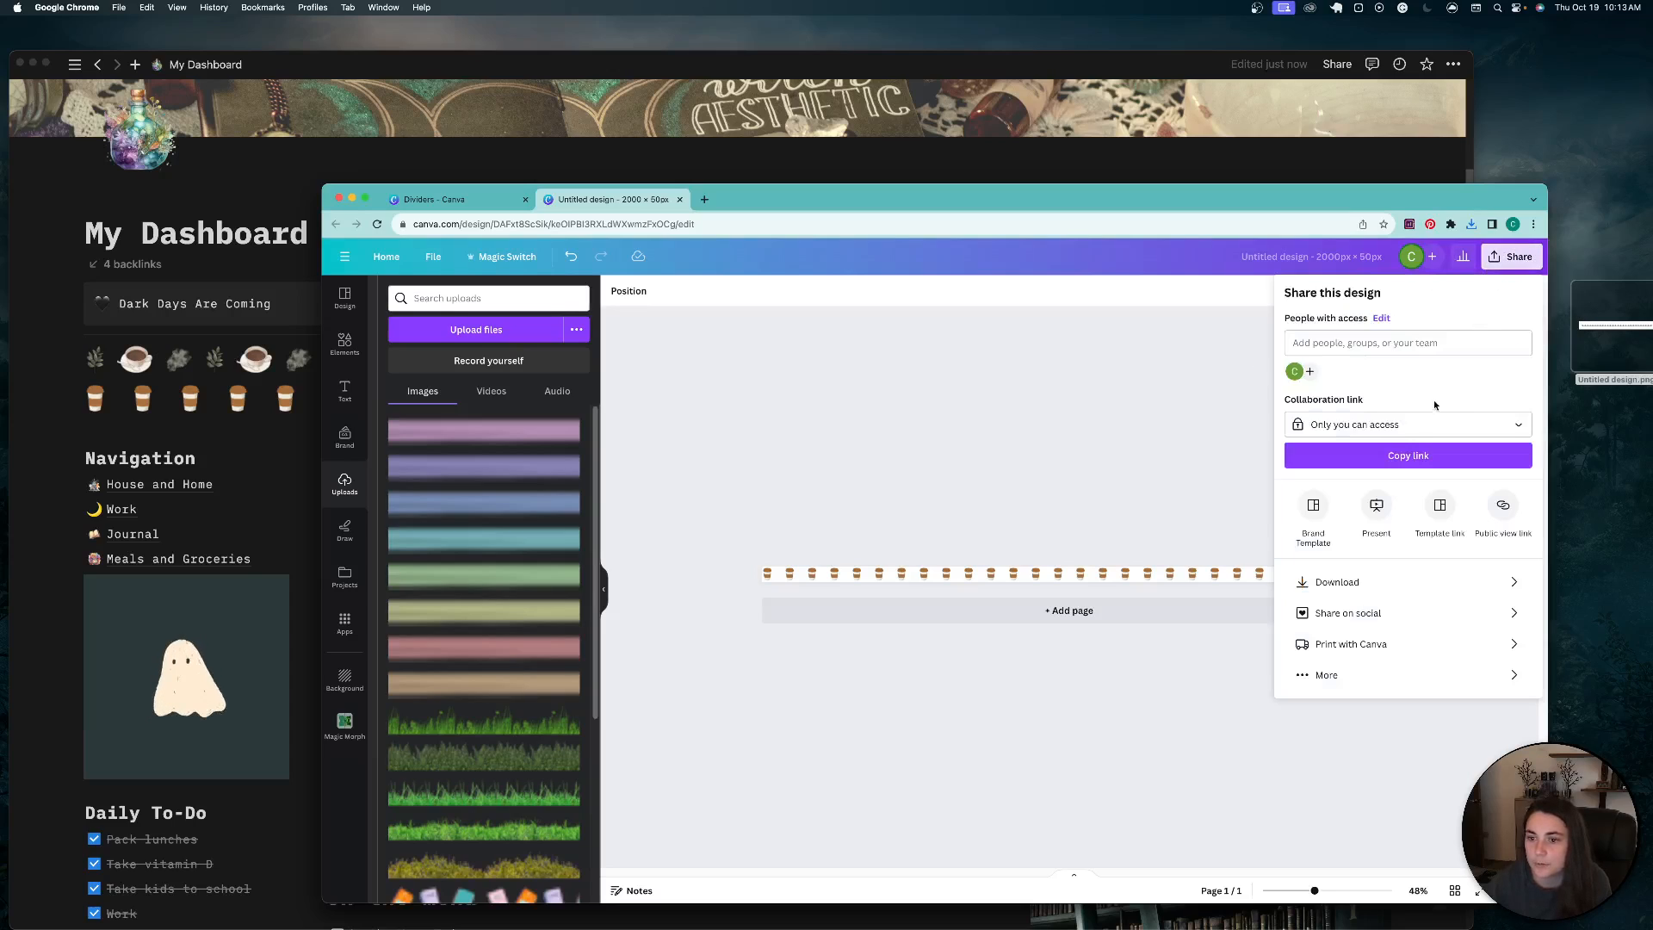
left_click(1412, 585)
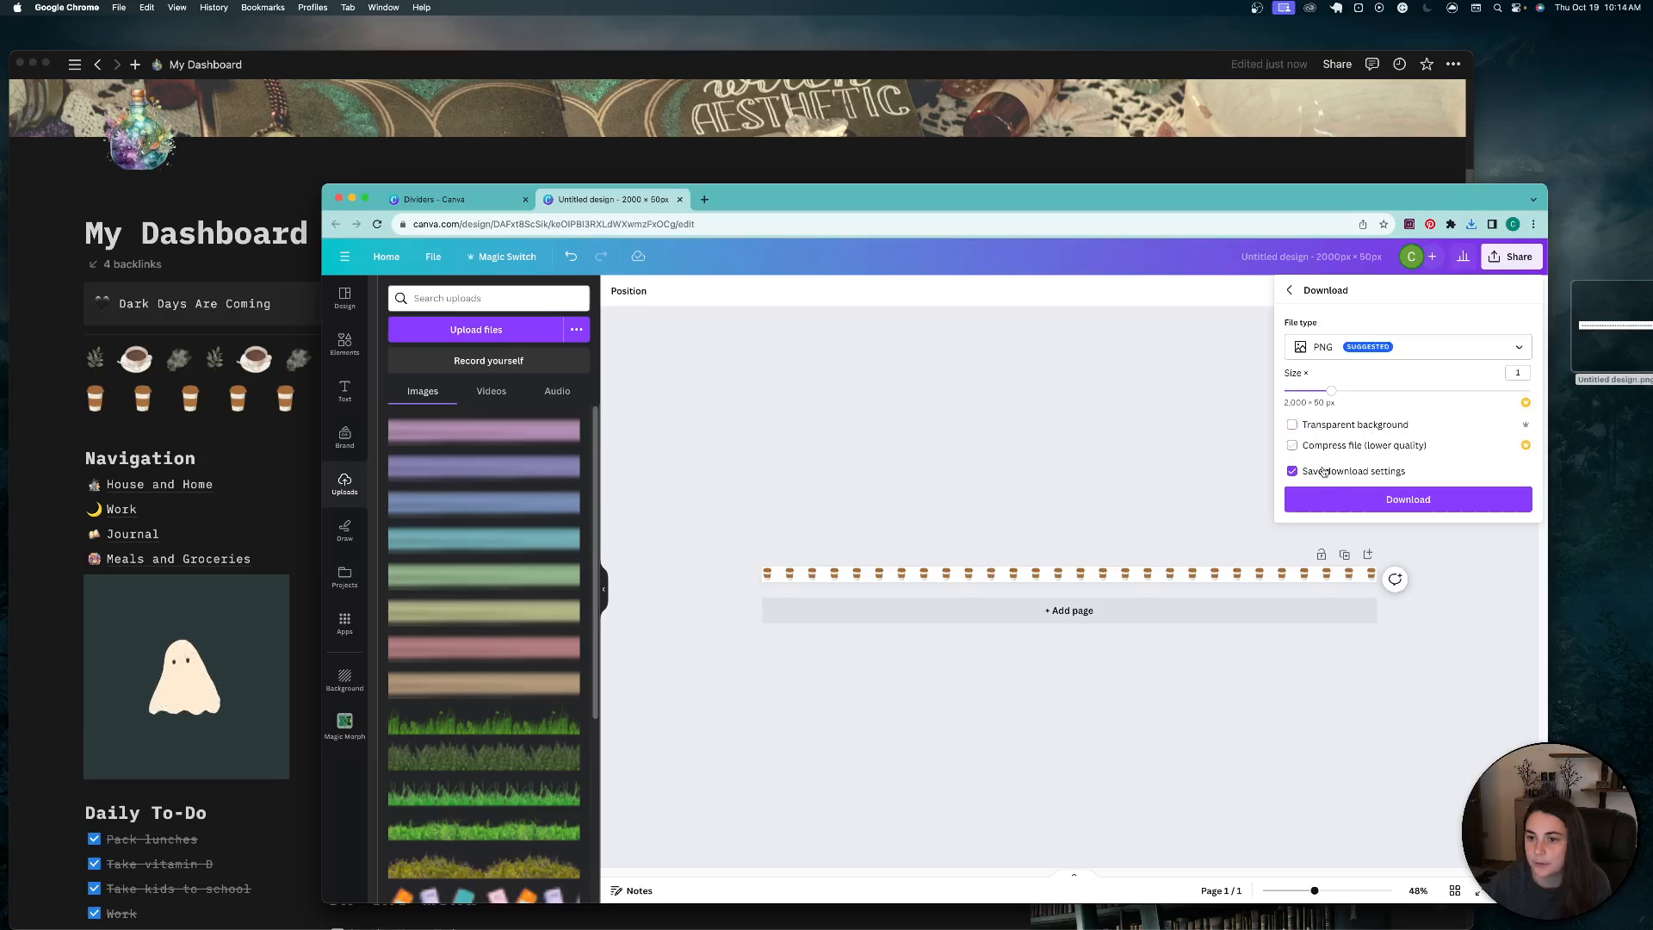
left_click(1480, 500)
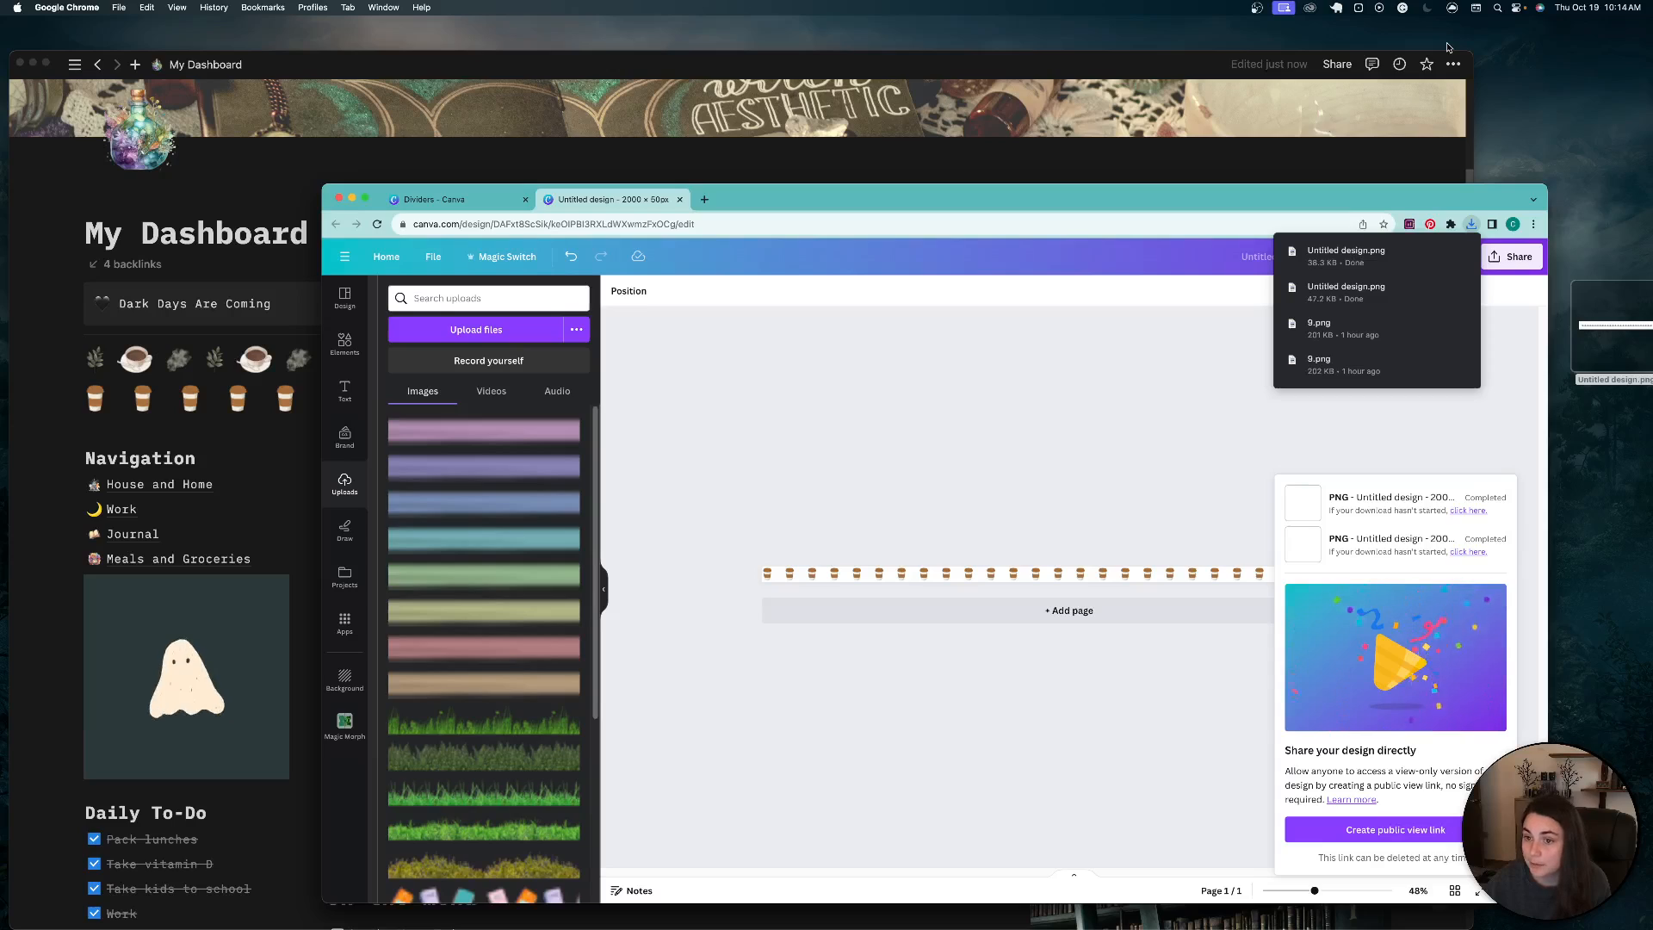
Step: Put the new Untitled design.png on the desktop, replacing the older file of that name
left_click_drag(1345, 254, 1542, 199)
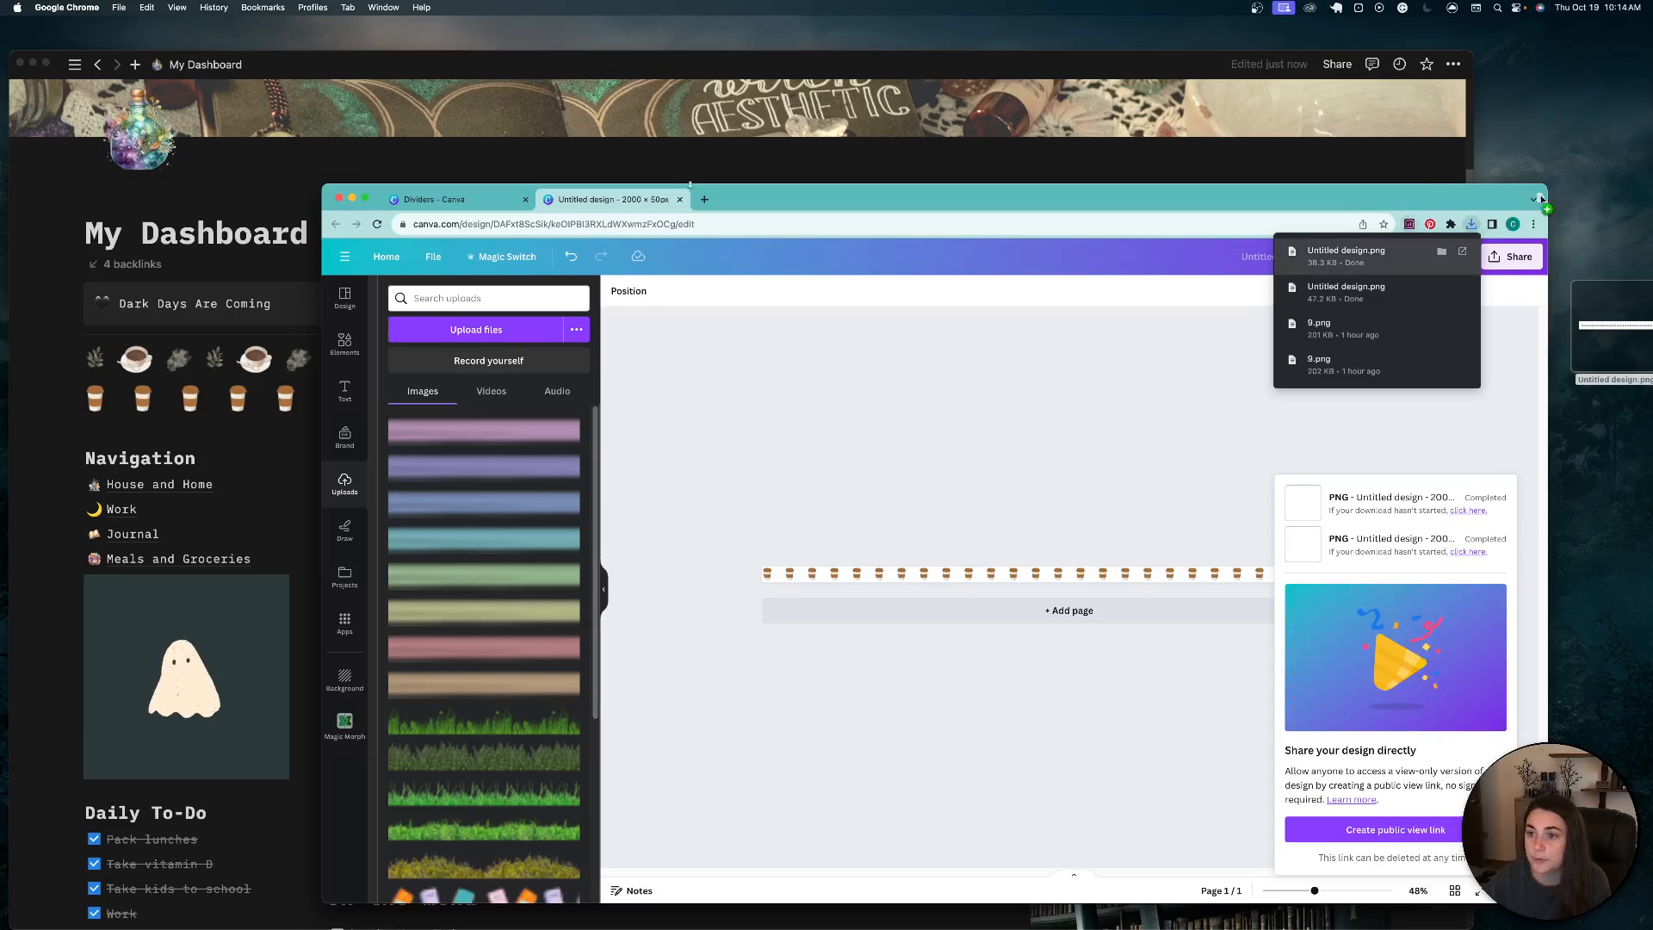
left_click_drag(1587, 149, 1587, 149)
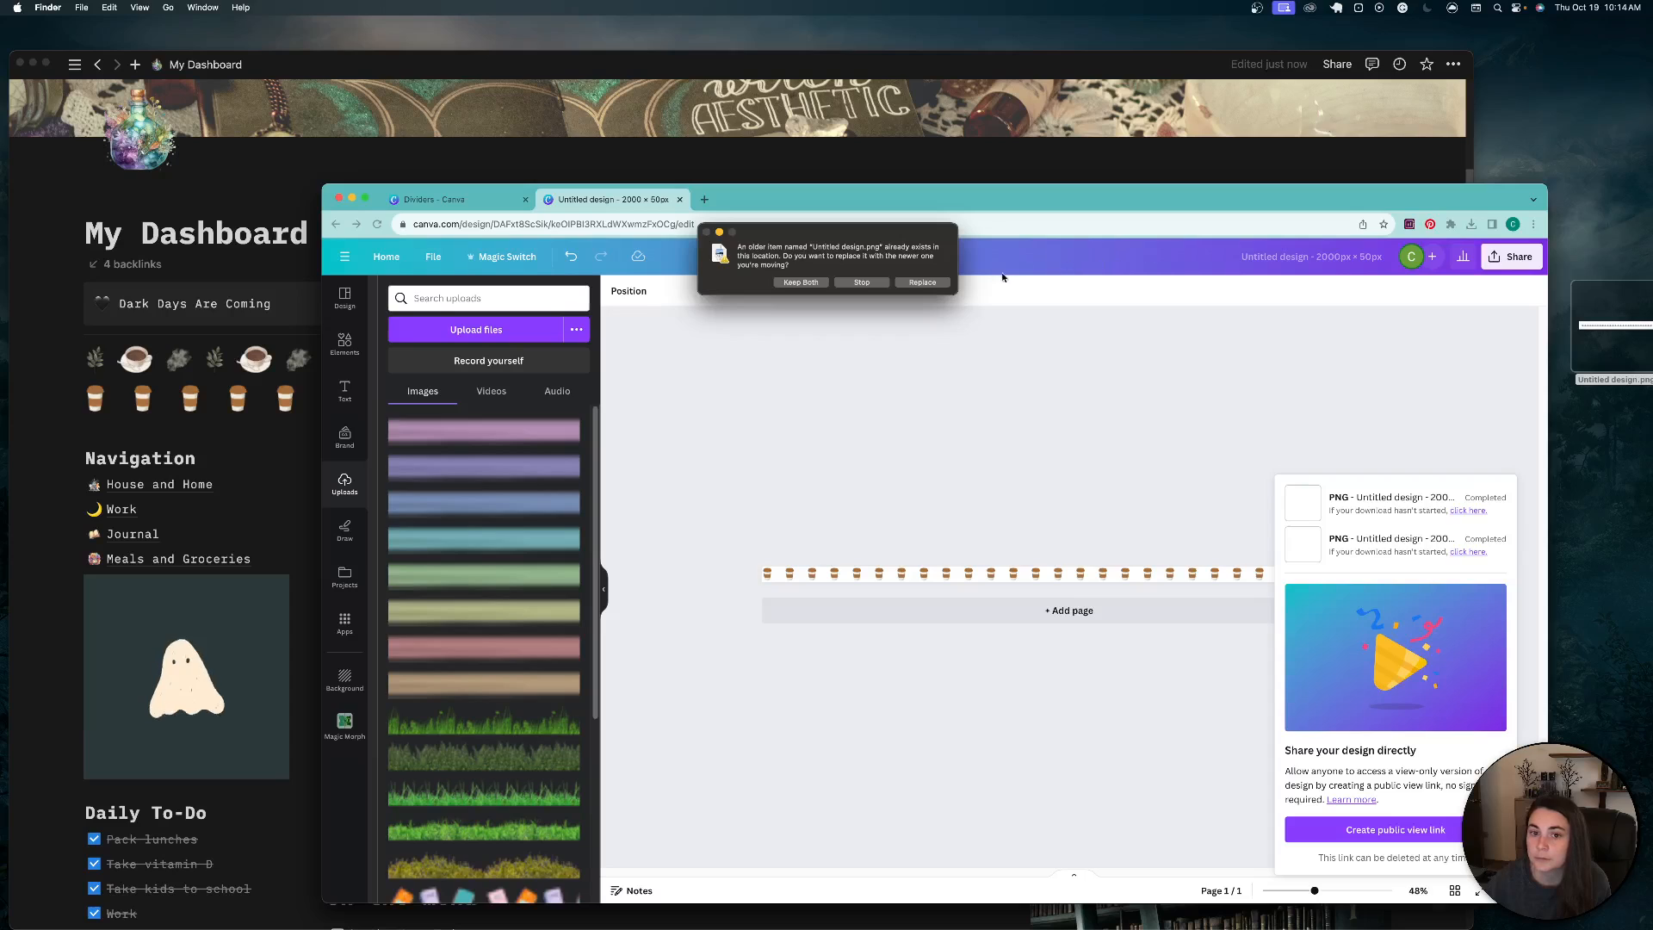
left_click(922, 283)
Step: Switch to Notion, insert the white-background divider below the transparent one and move it under the in·spi·ra·tion heading
left_click(994, 59)
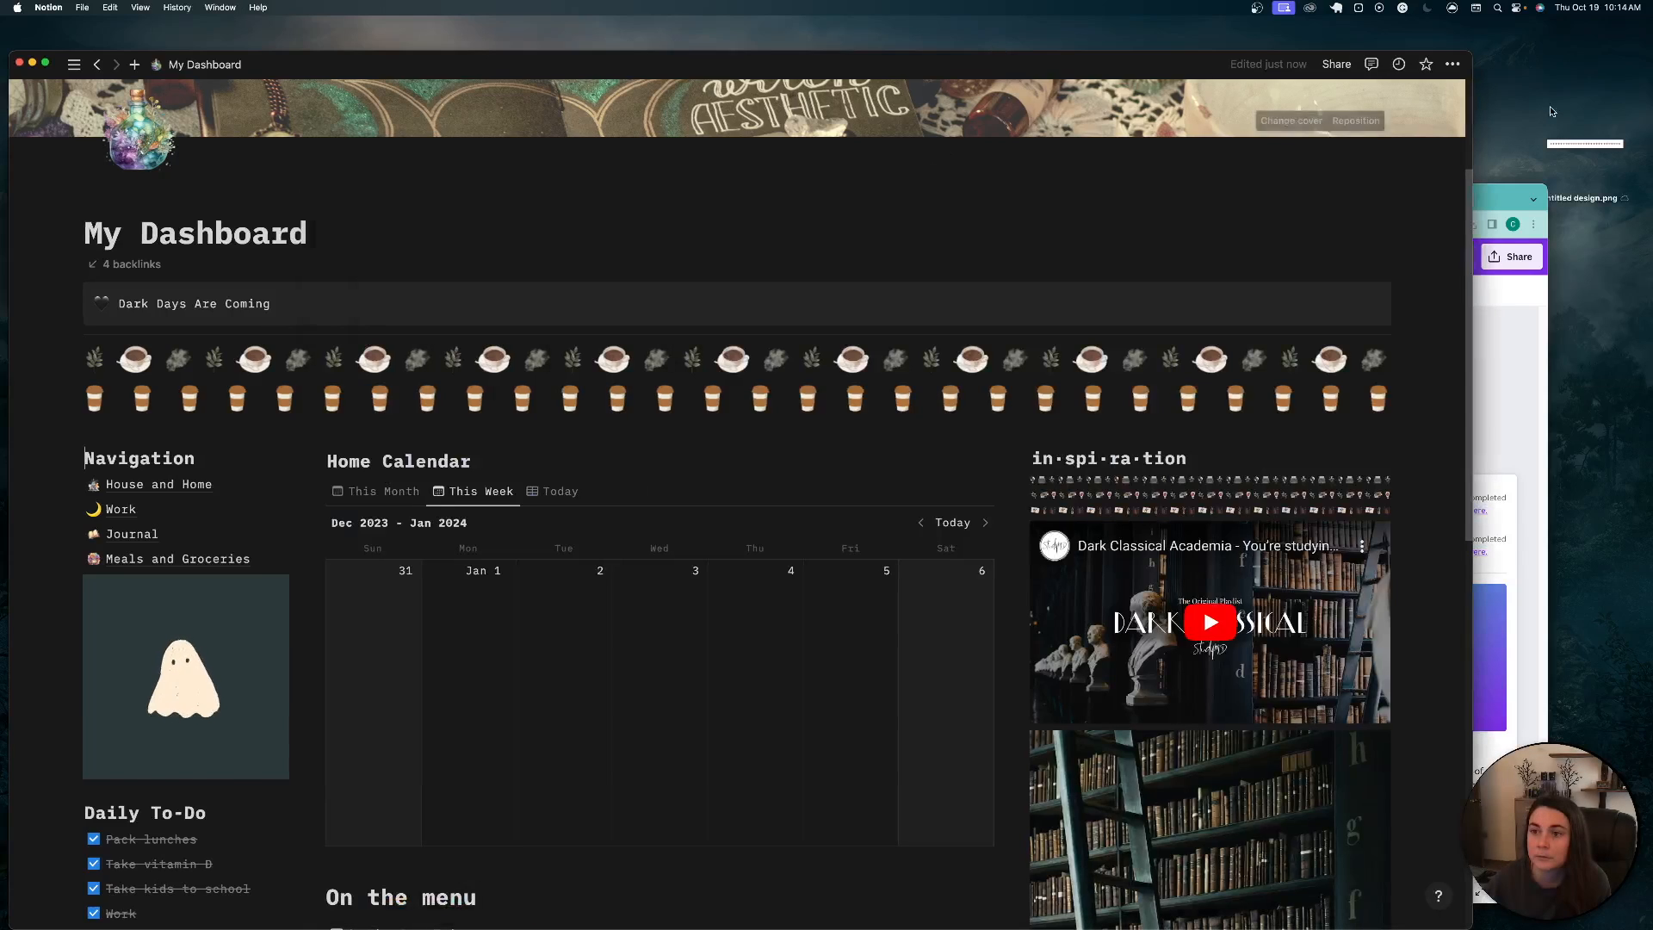
left_click_drag(1584, 144, 1007, 449)
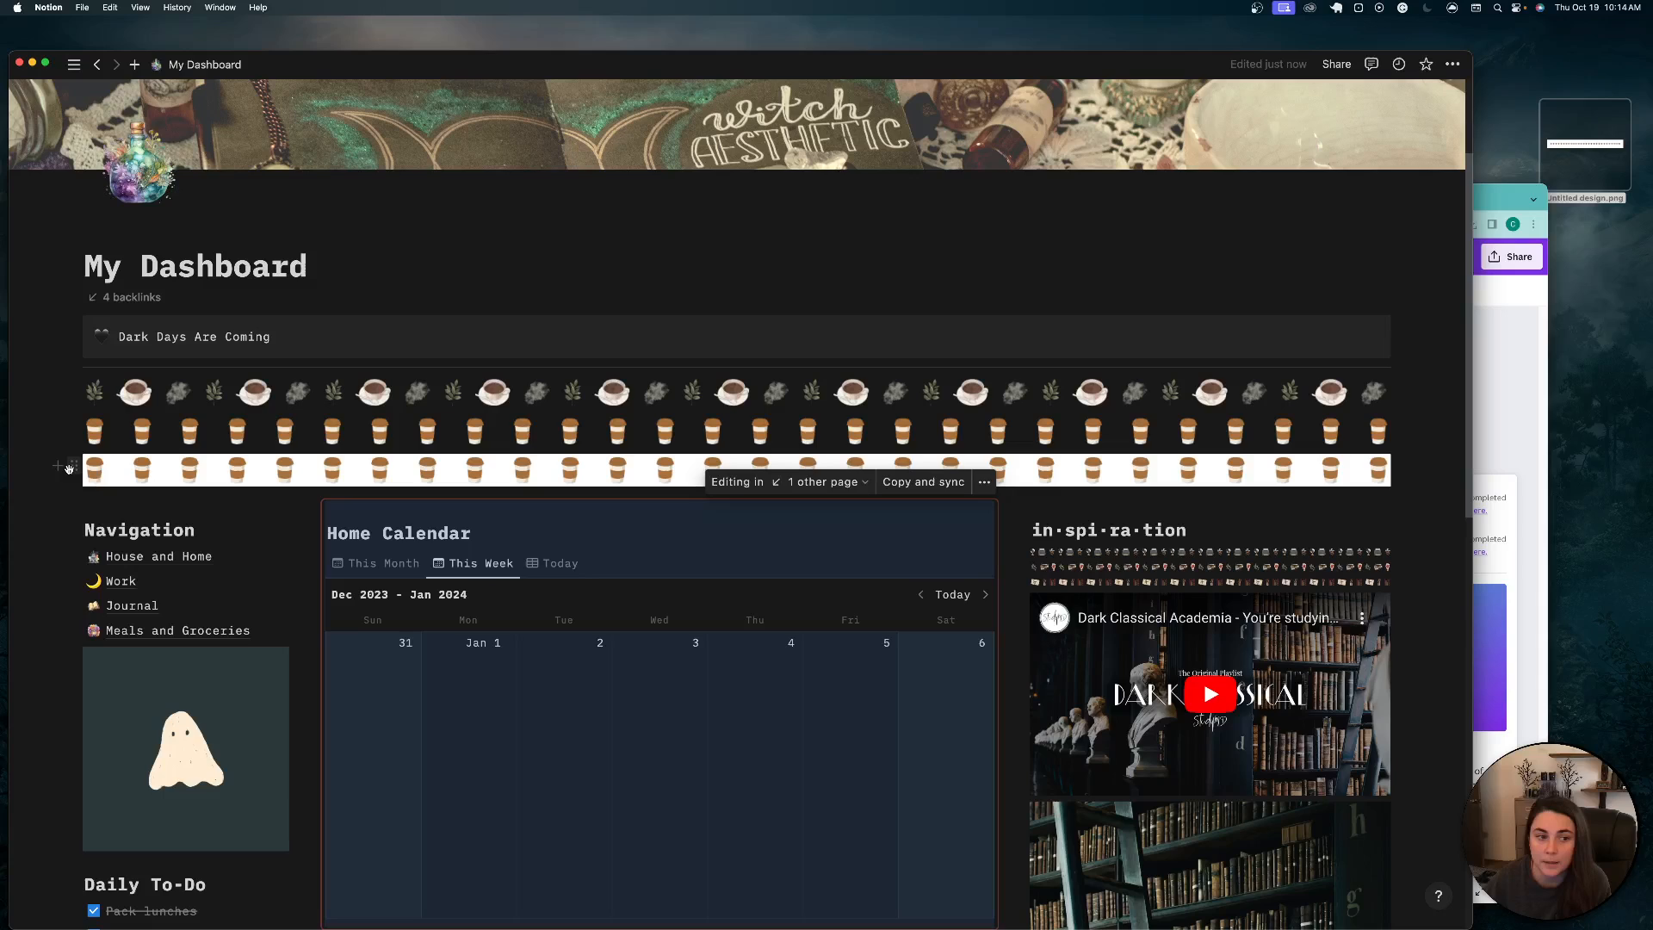
left_click_drag(74, 466, 1042, 517)
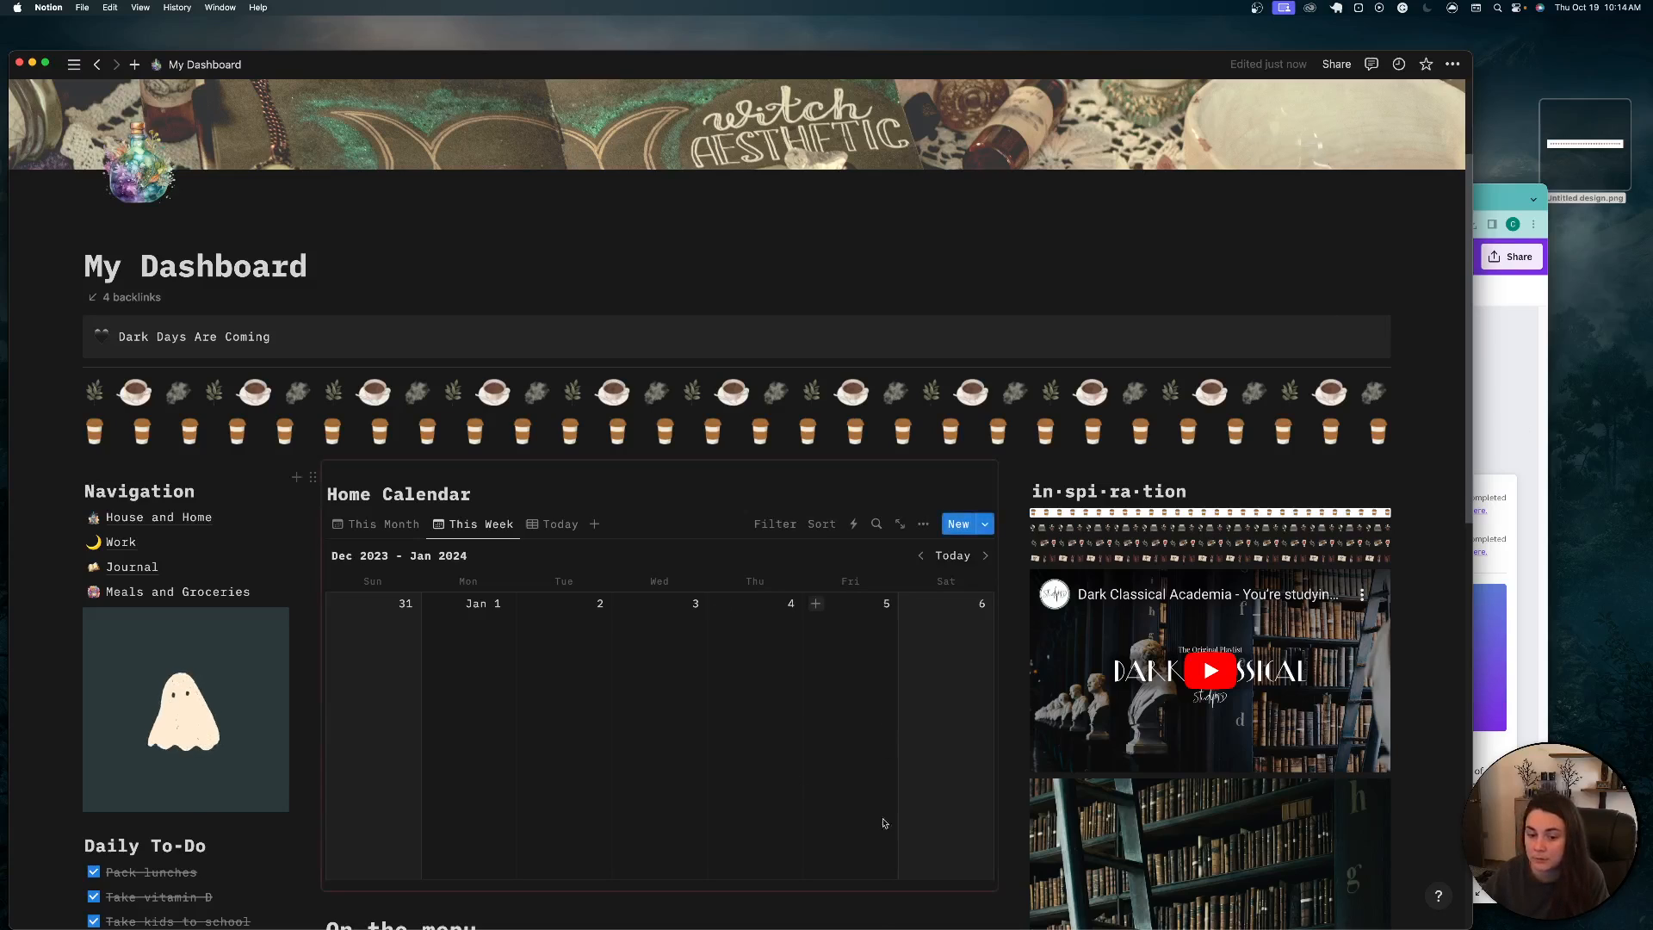
Step: Switch to ColorSlurp, sample the dashboard's dark page background and copy its hex code 191919
left_click(886, 899)
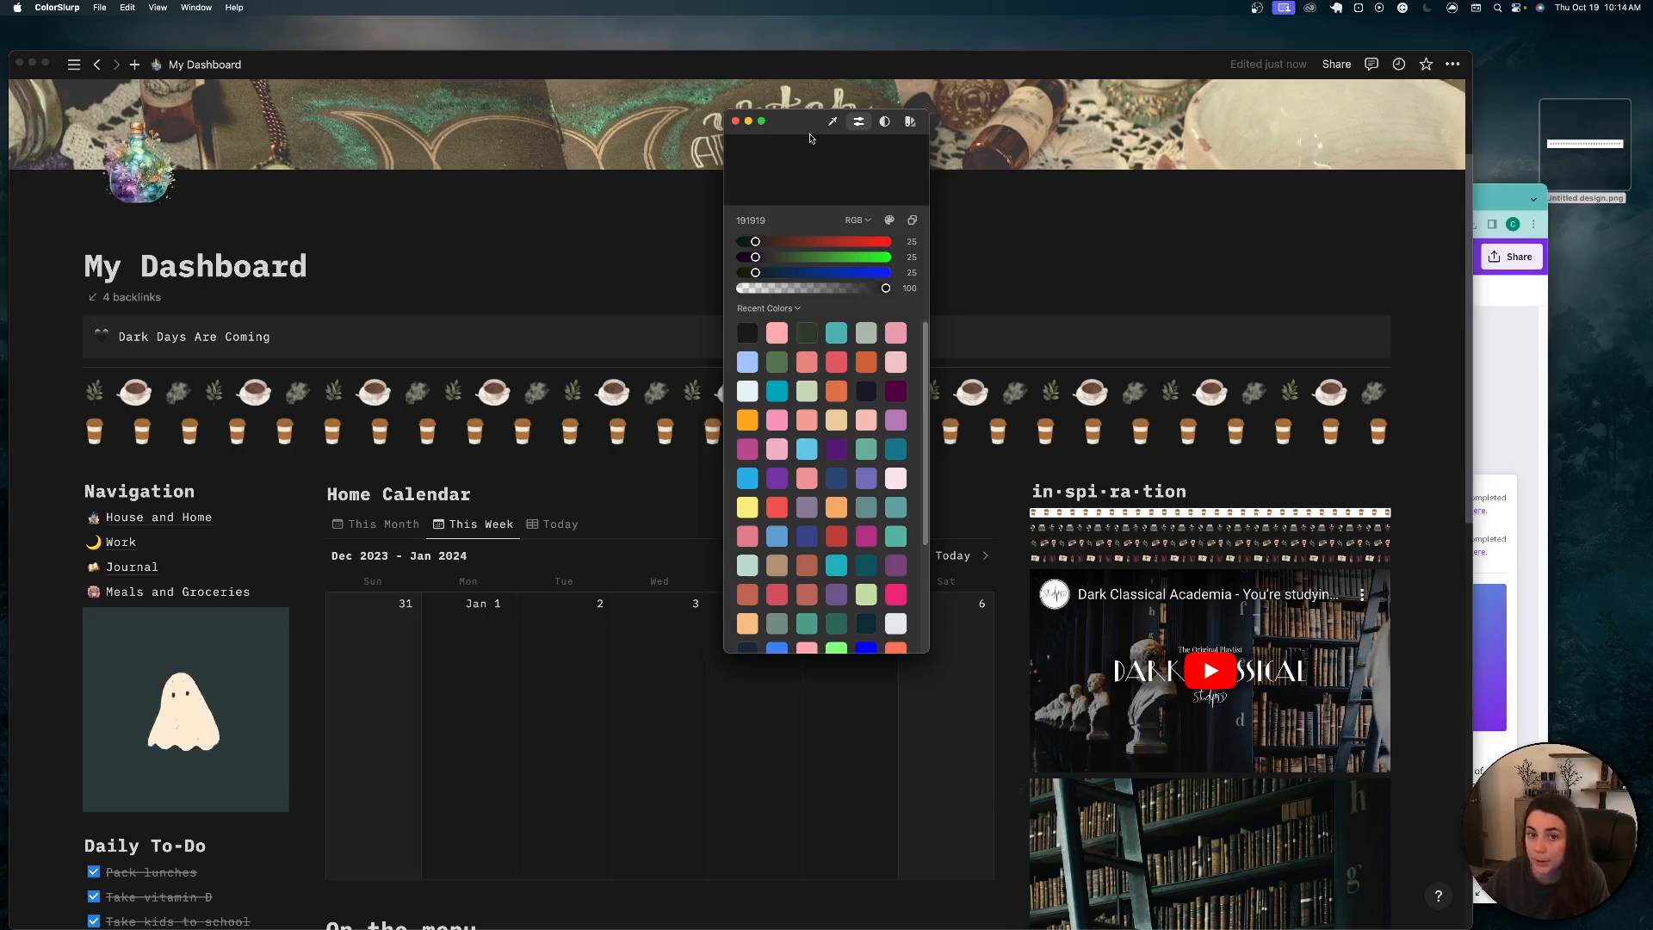
left_click_drag(811, 138, 1406, 127)
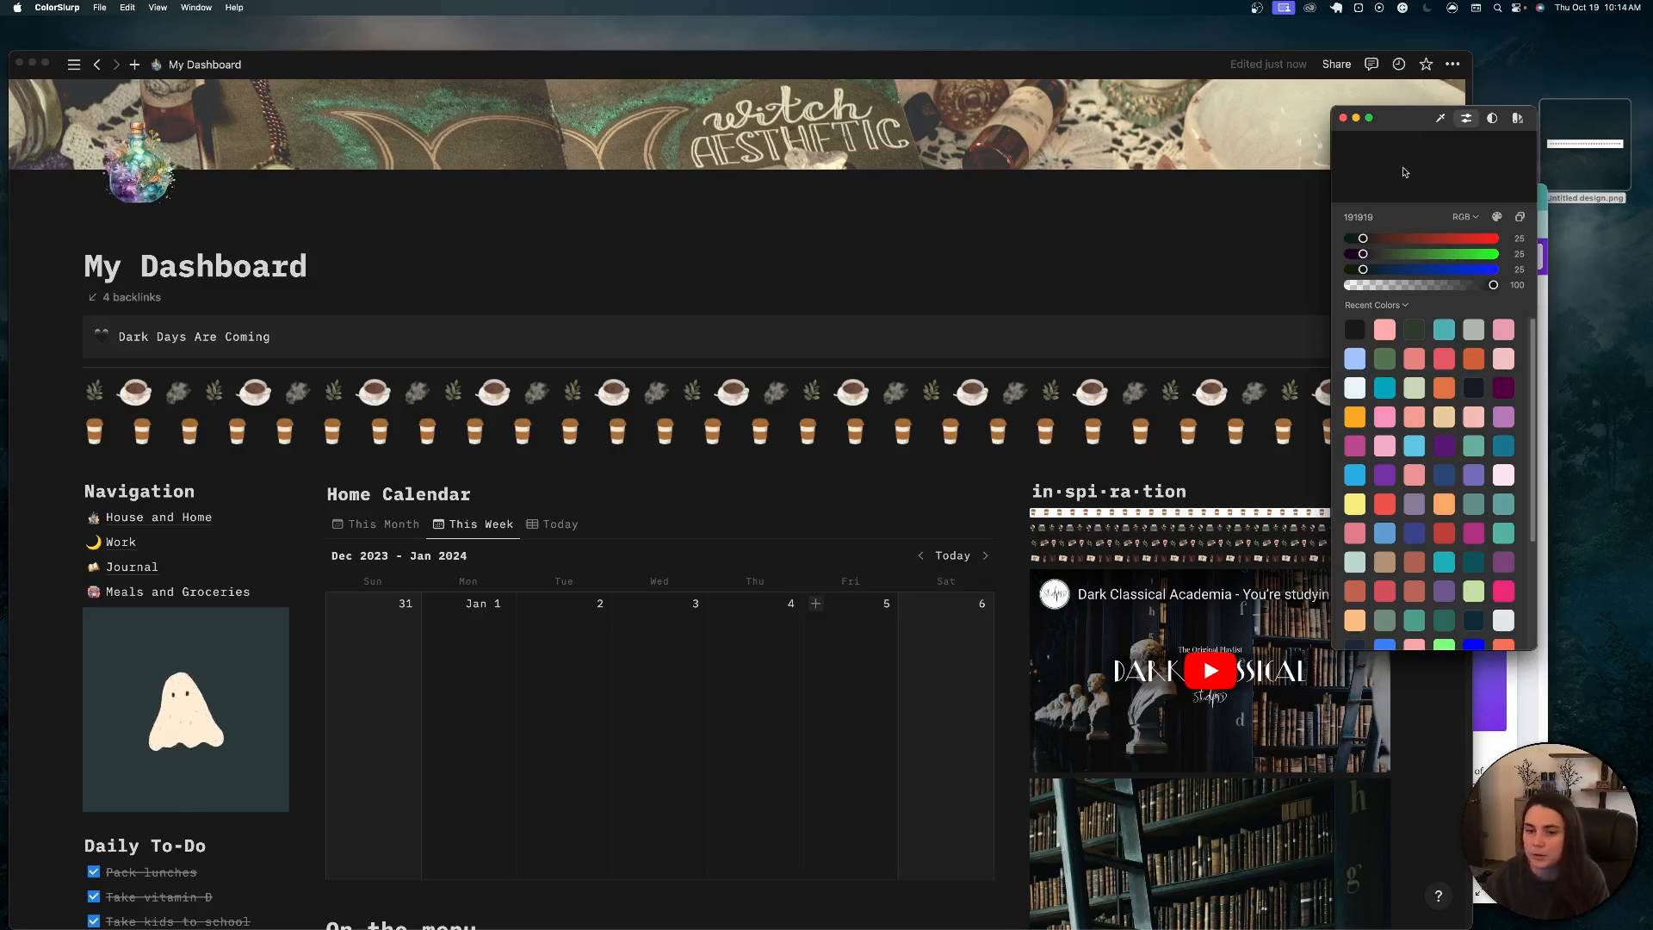
left_click(1441, 119)
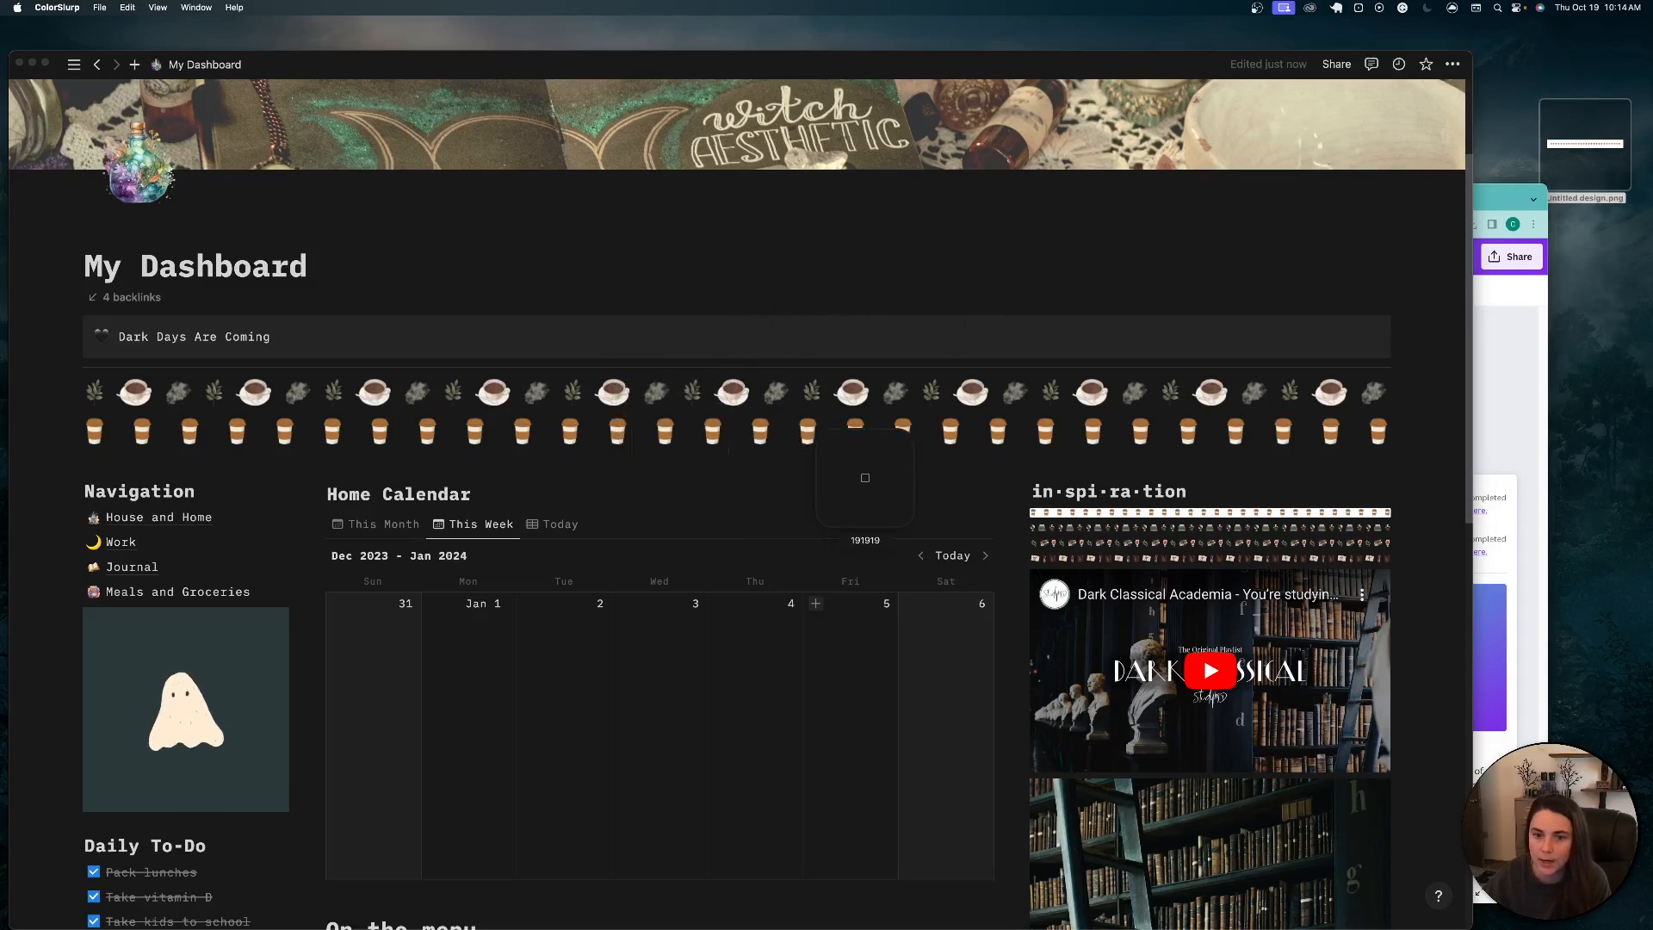
left_click(866, 481)
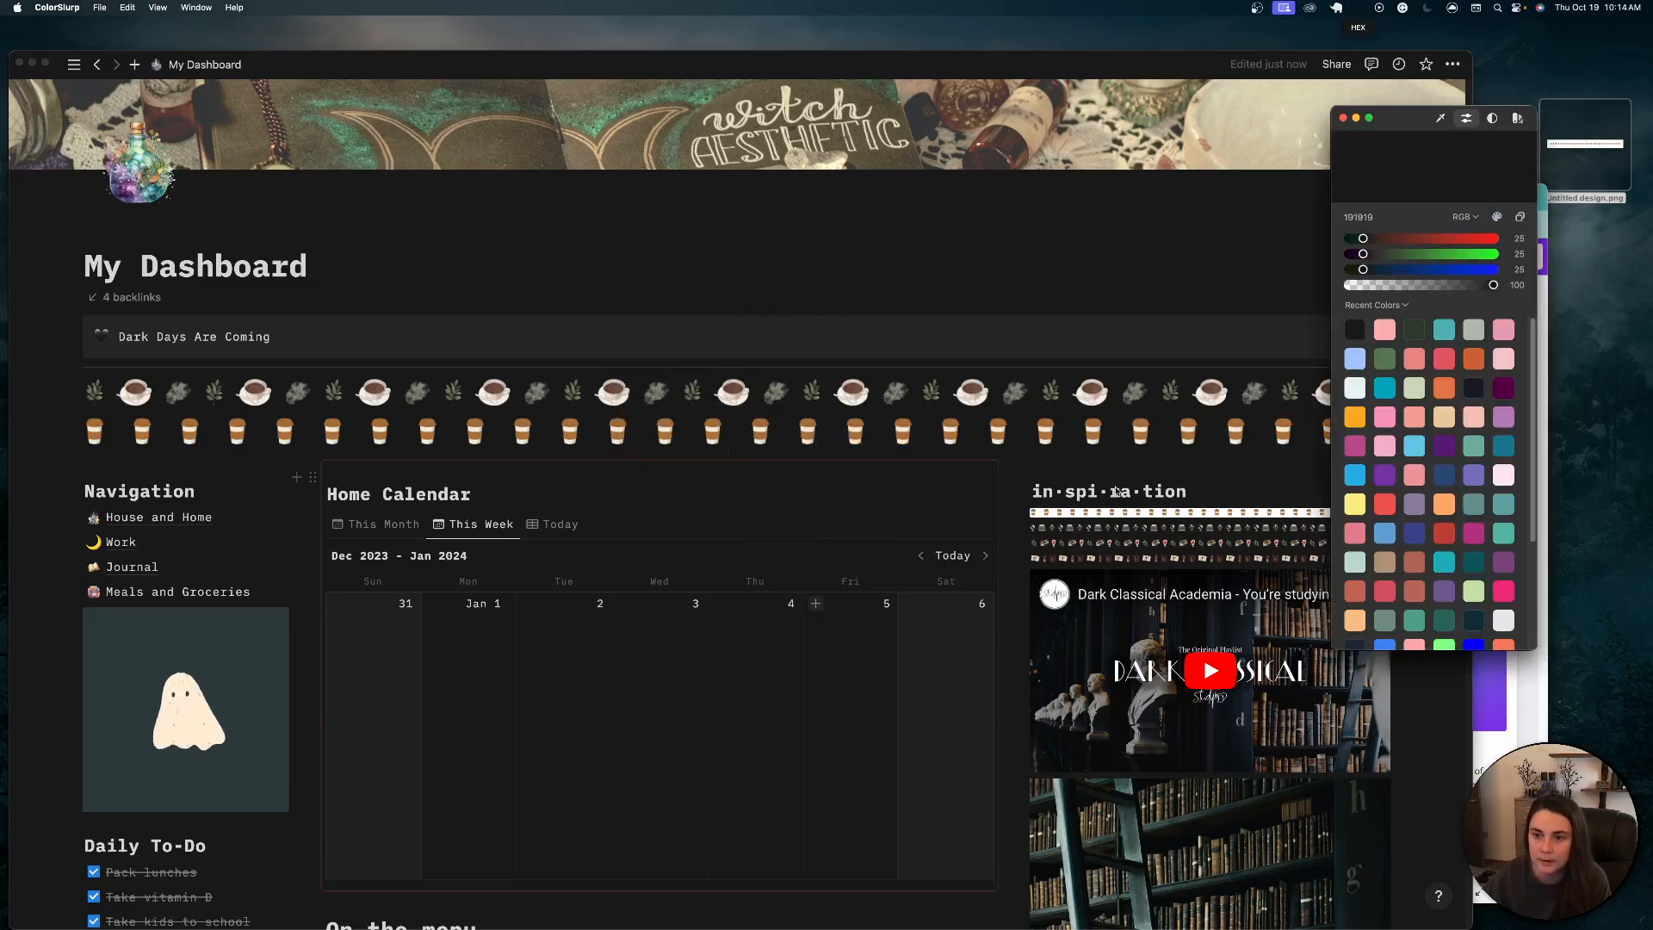
left_click(1364, 218)
right_click(1364, 218)
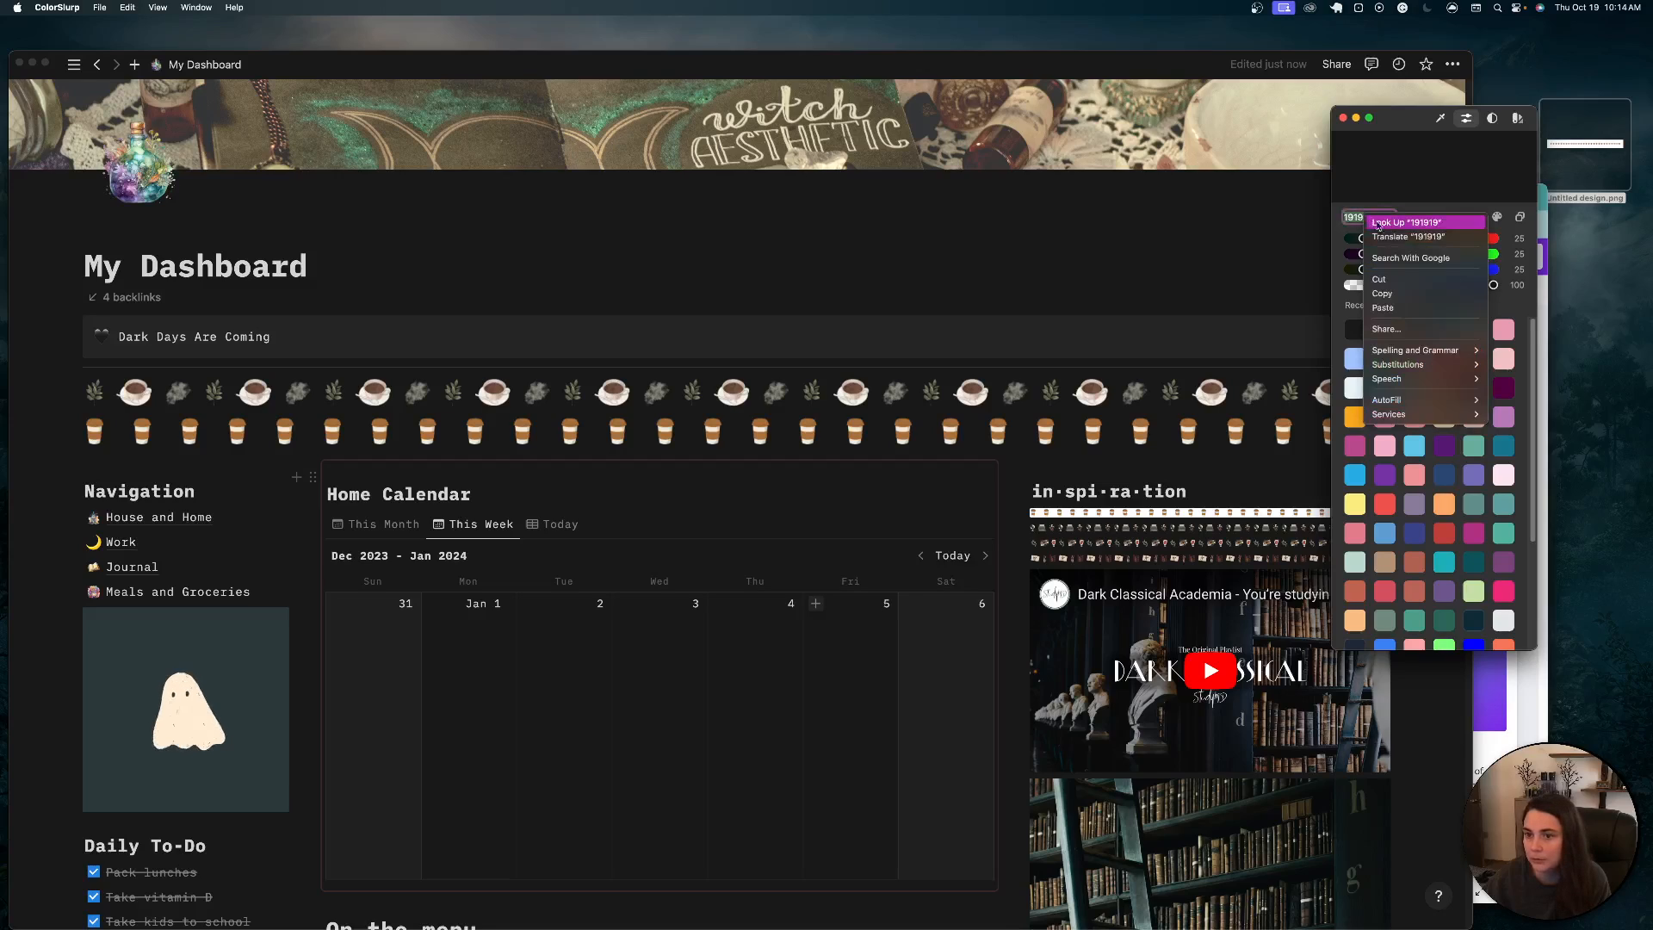
left_click(1405, 296)
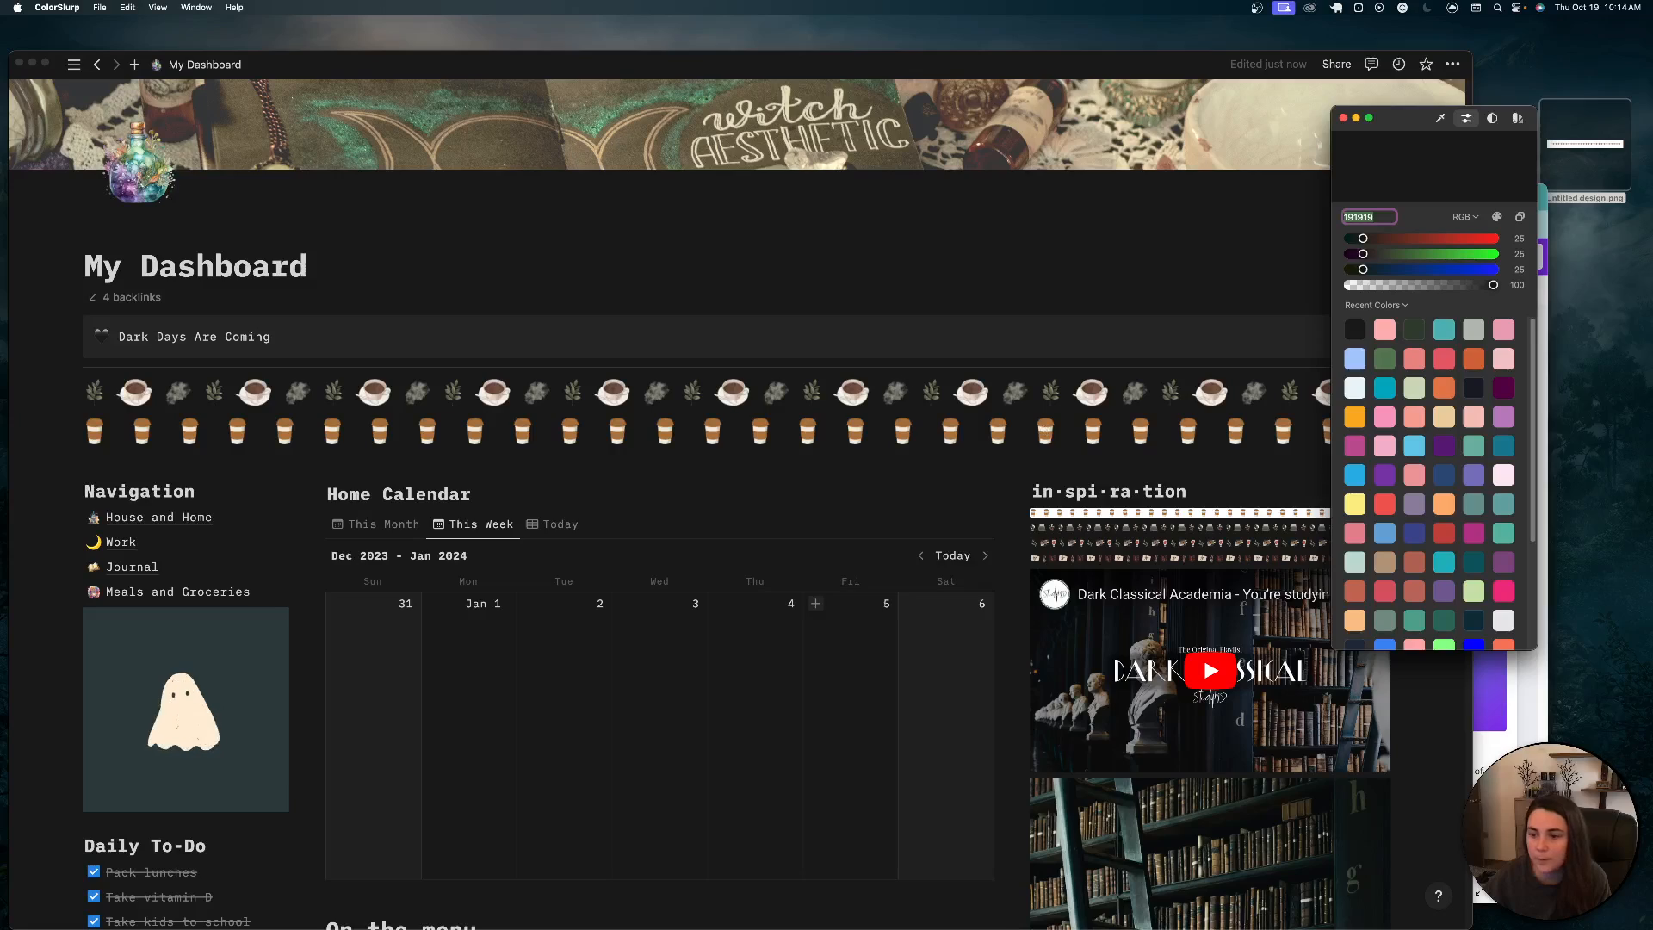
Step: Switch back to Canva, add a second page to the design and insert a square shape on it
left_click(1525, 702)
left_click(920, 613)
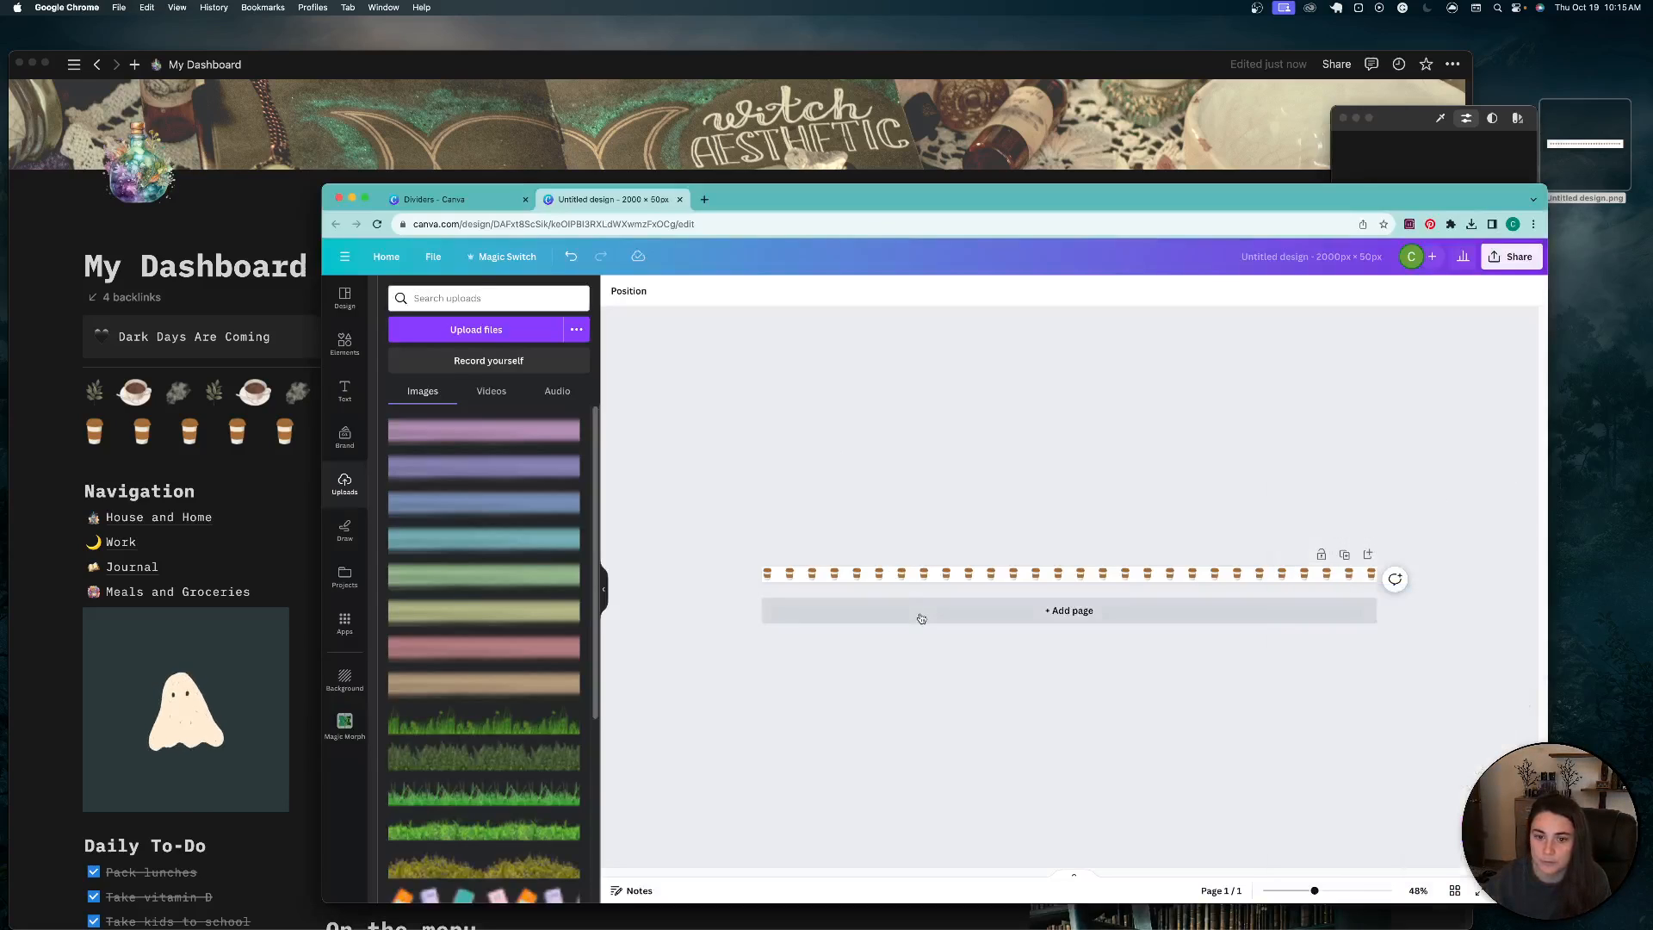
left_click(919, 613)
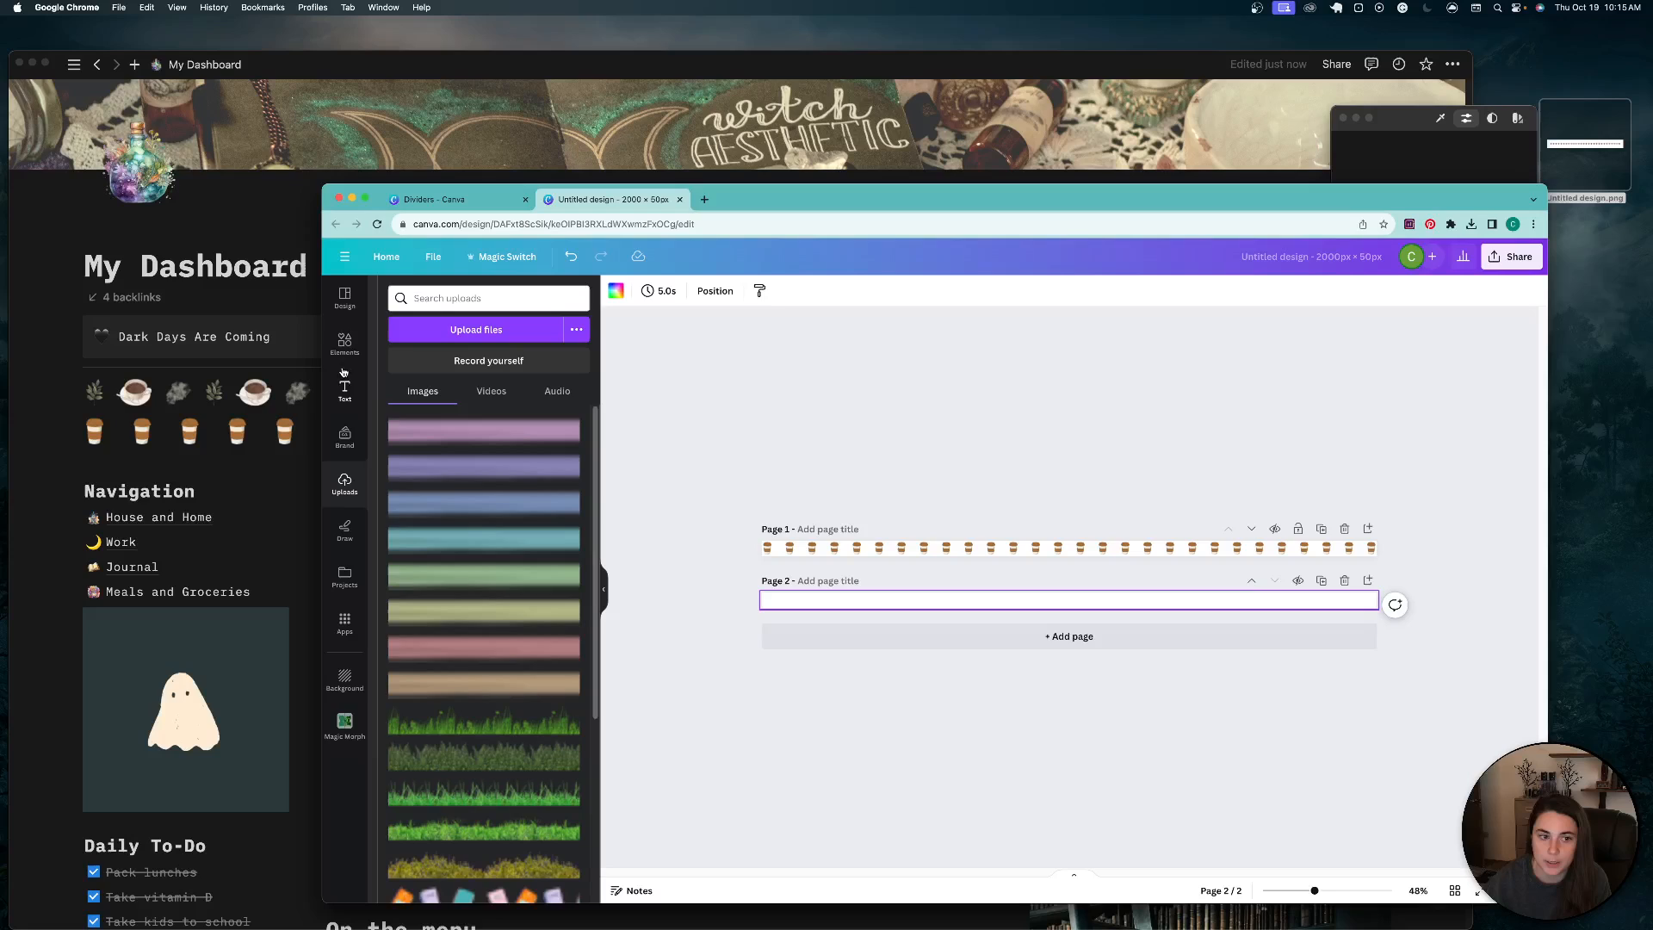
left_click(344, 342)
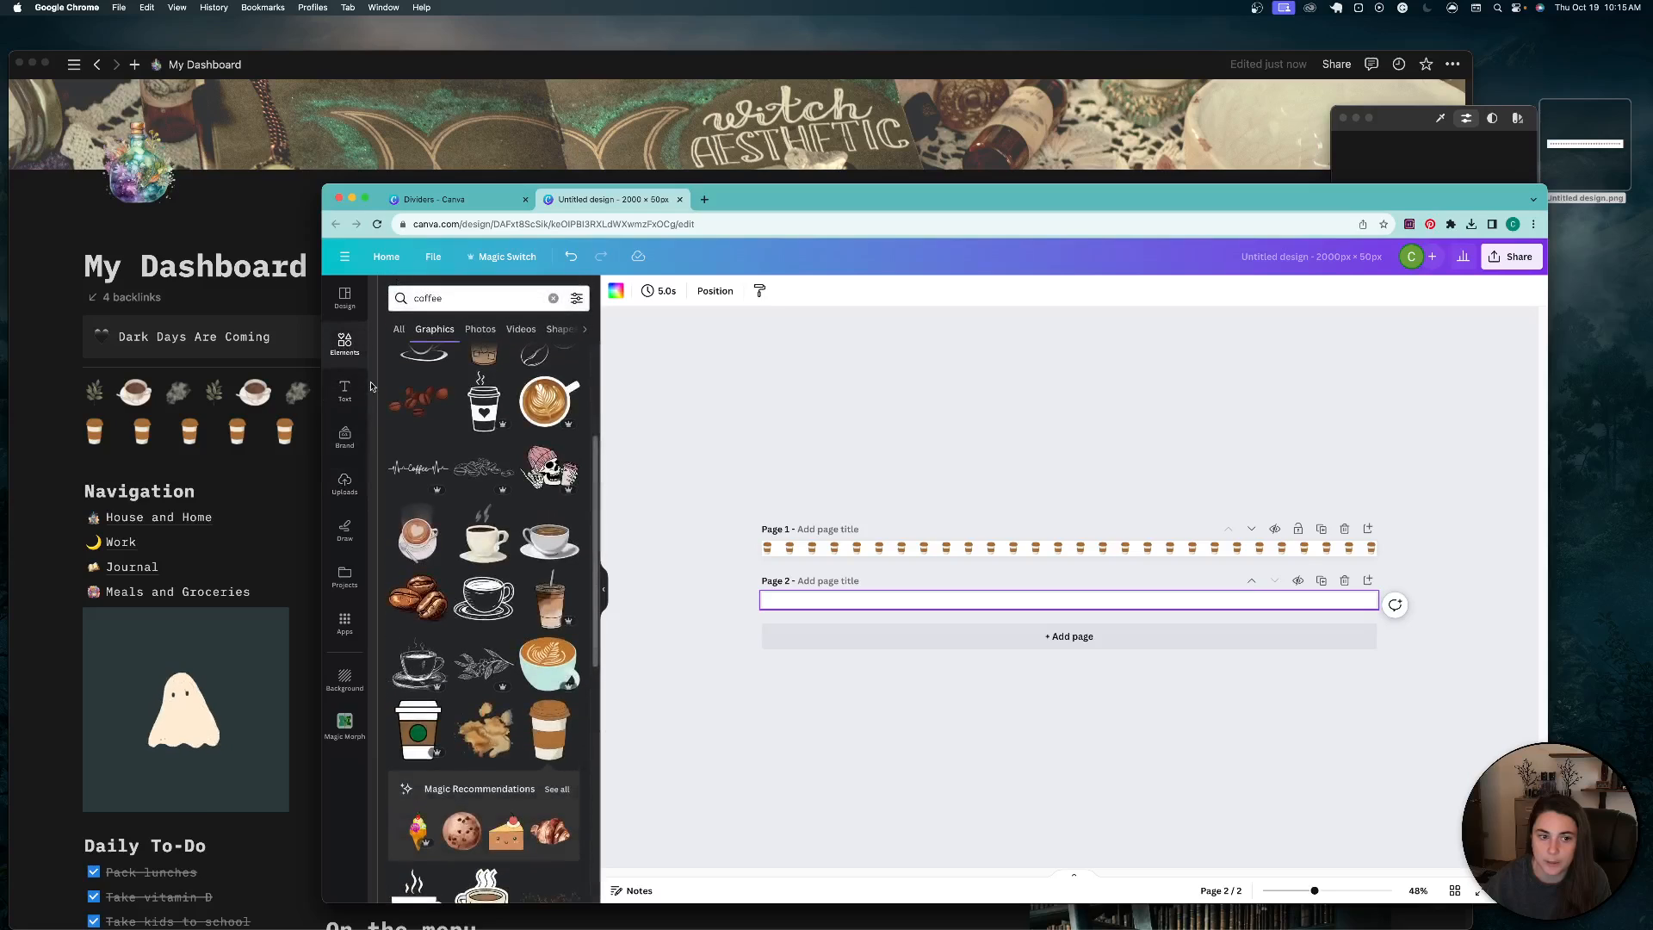
left_click(345, 346)
left_click(399, 506)
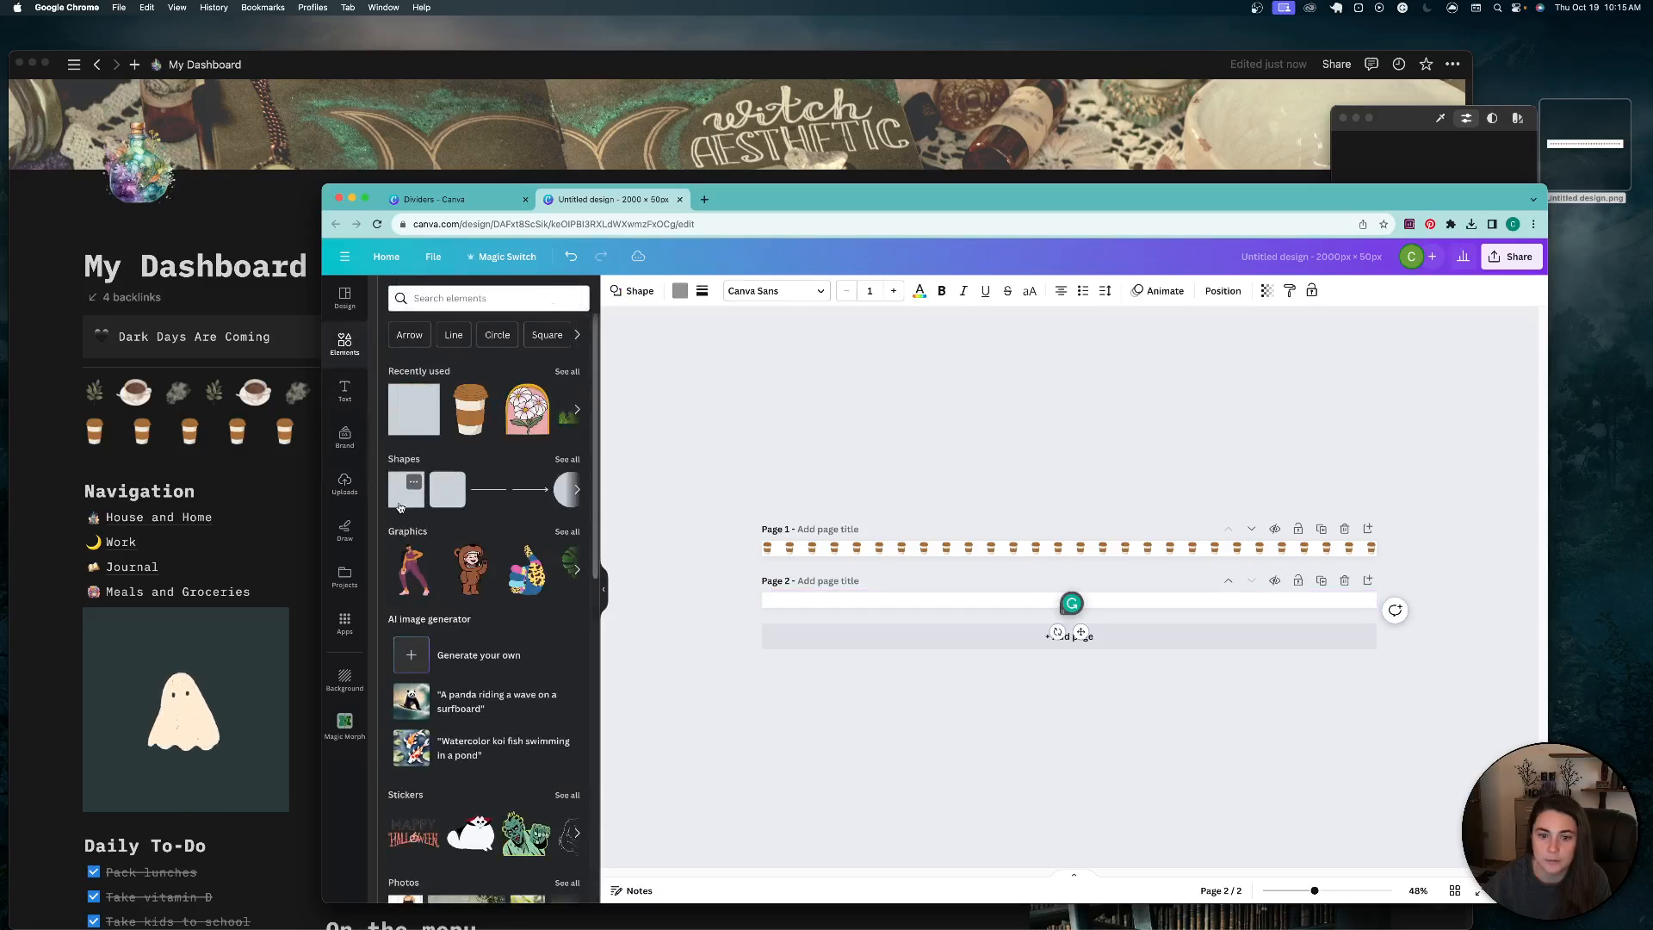
Step: Enlarge and stretch the square on page 2 until it covers the full strip
key("alt")
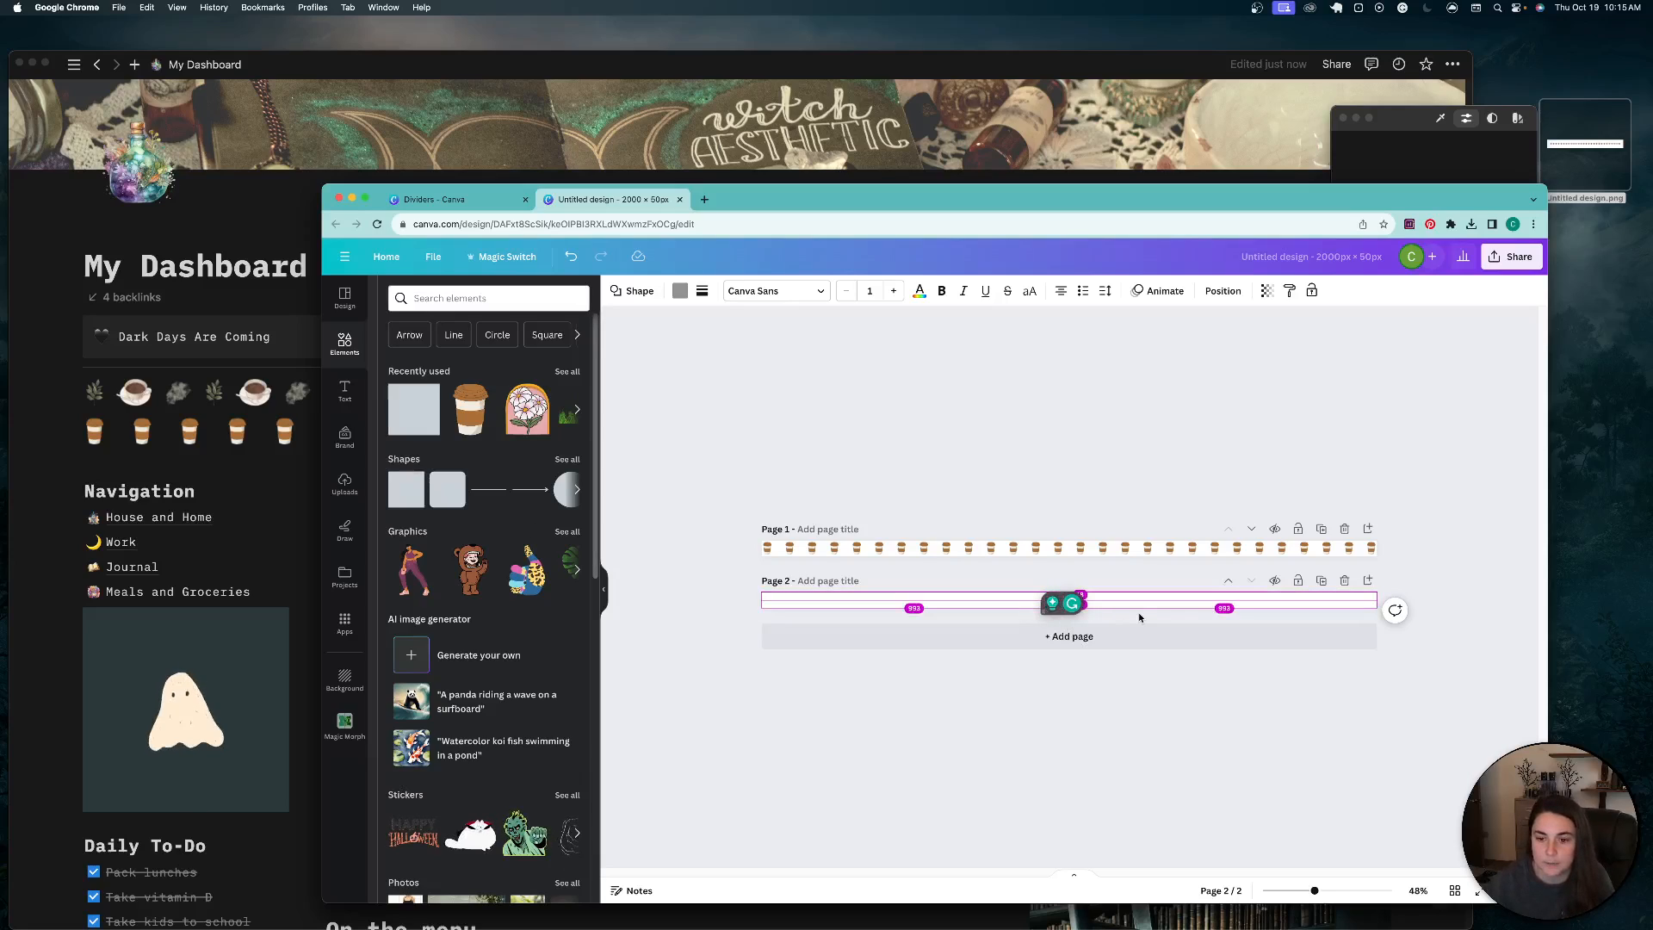
scroll(1120, 624, "up", 5)
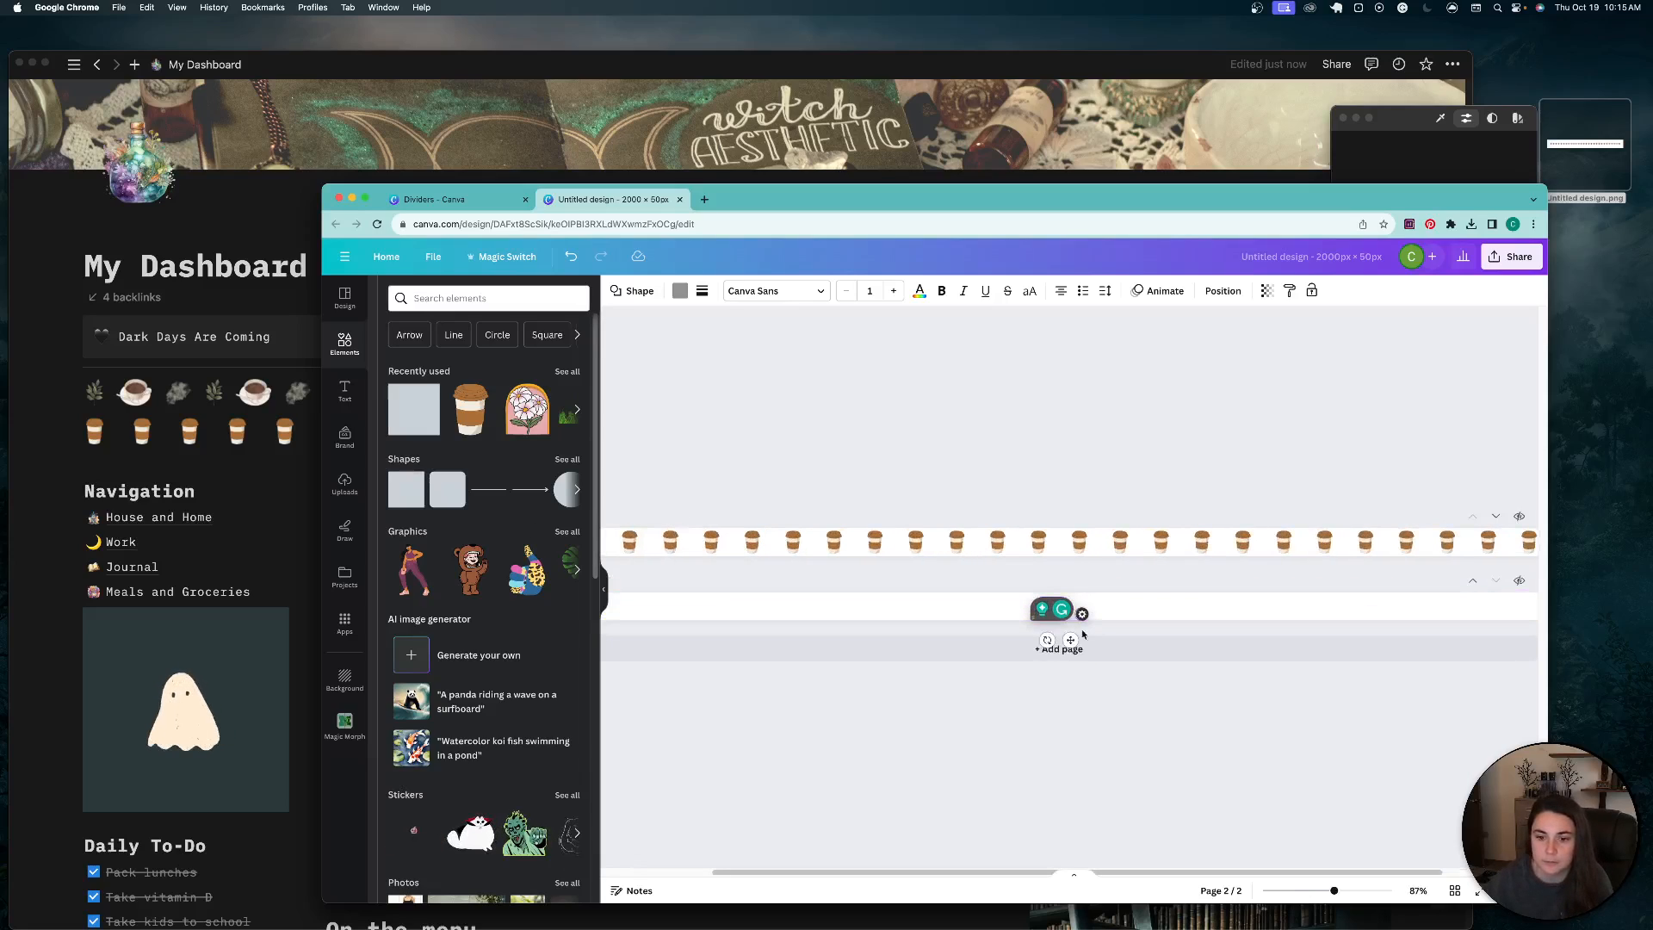
left_click_drag(1012, 574, 664, 610)
scroll(696, 644, "down", 3)
scroll(695, 643, "down", 3)
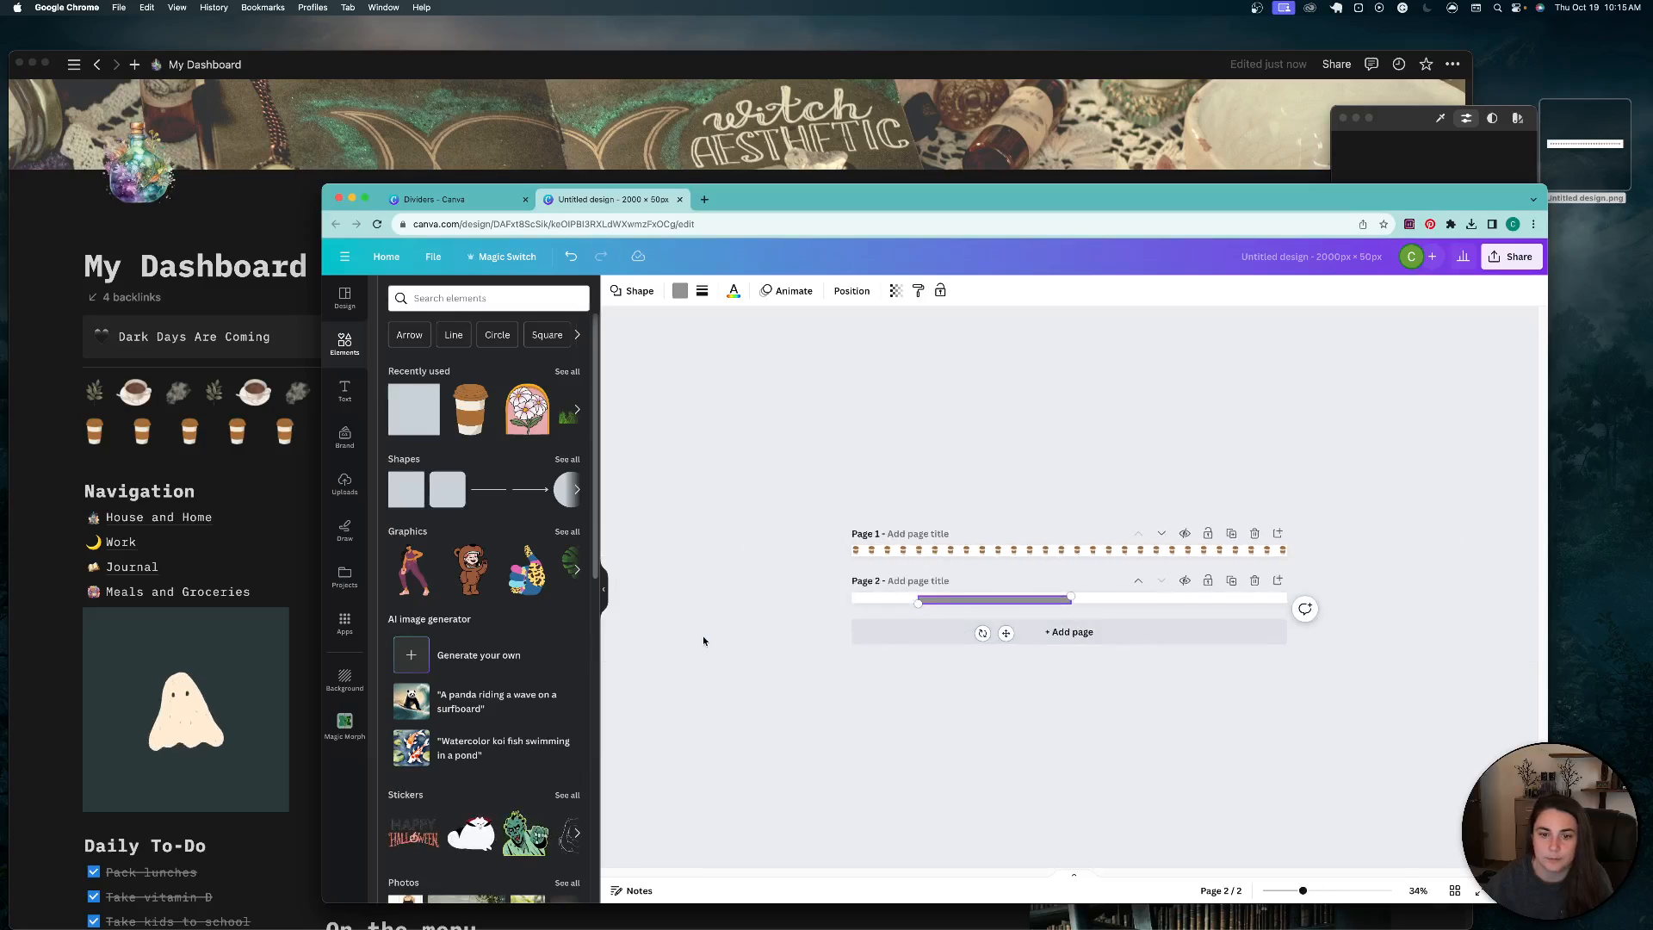
left_click_drag(918, 603, 871, 595)
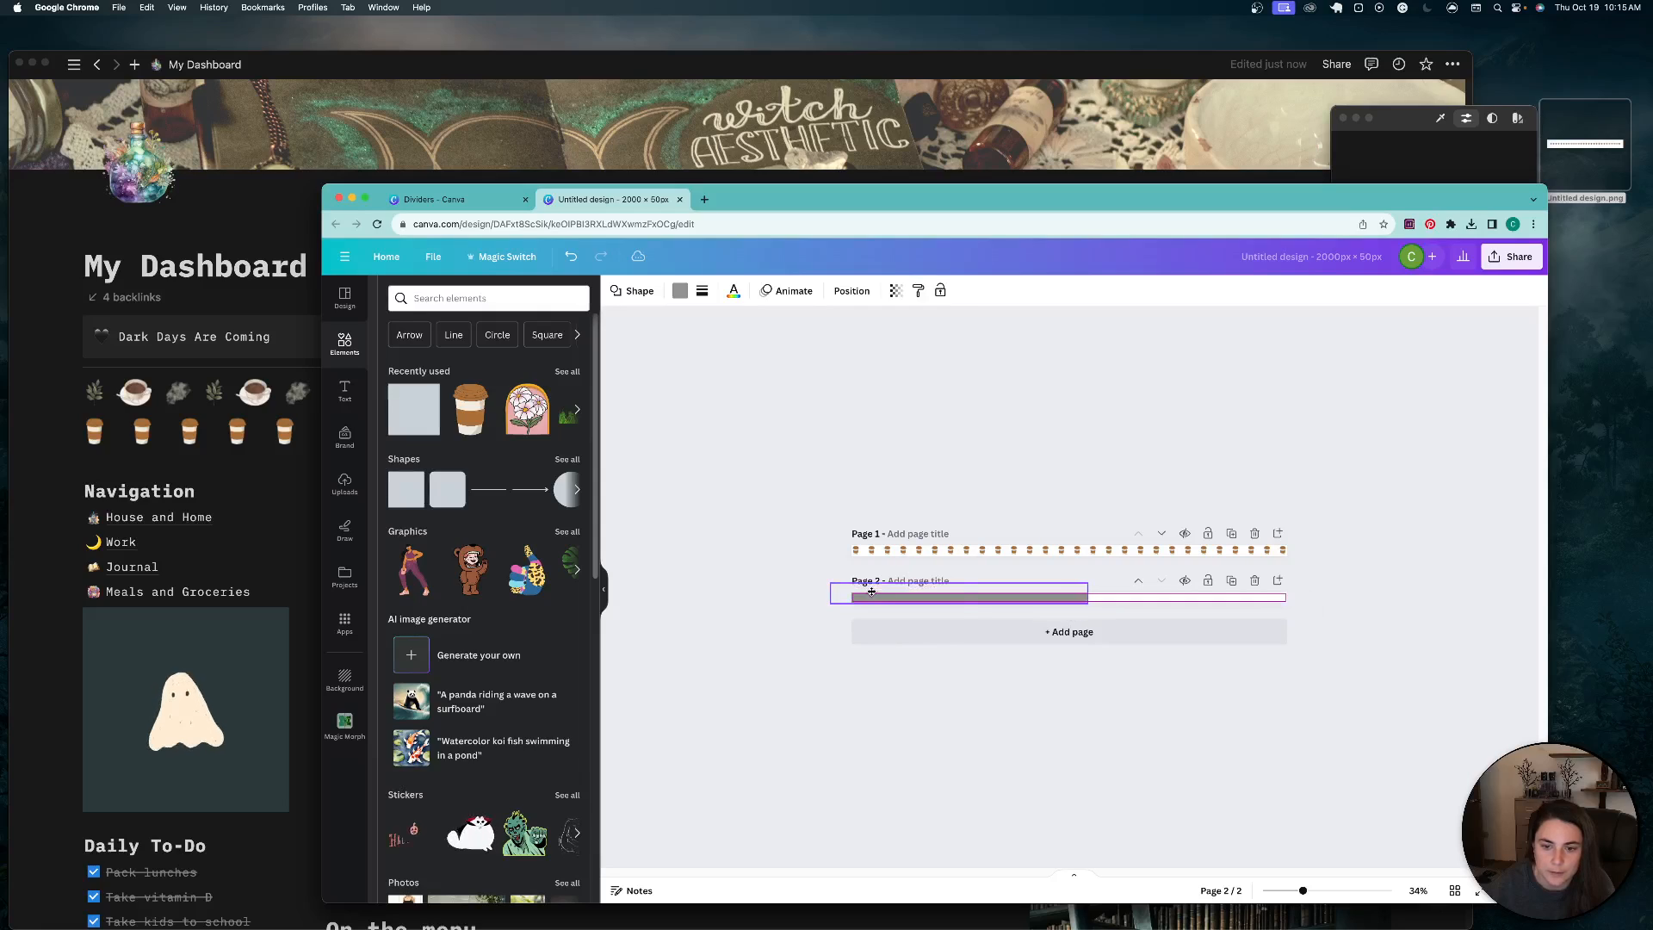
left_click_drag(1085, 592, 1380, 593)
left_click_drag(1105, 584, 1102, 592)
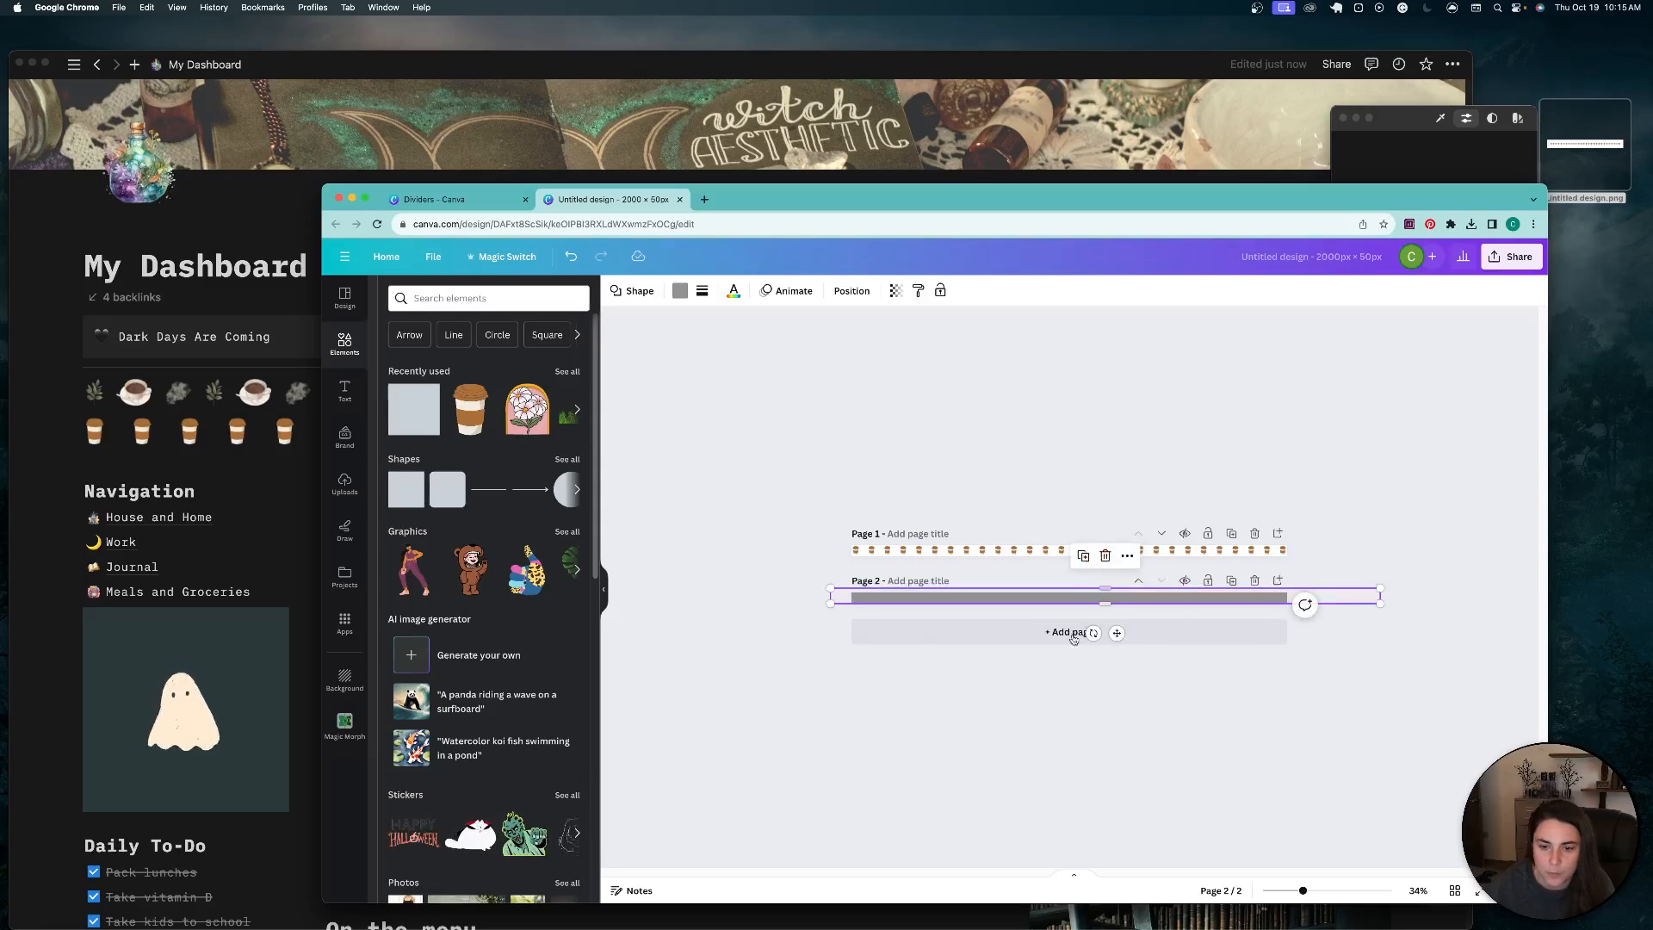
left_click(1022, 675)
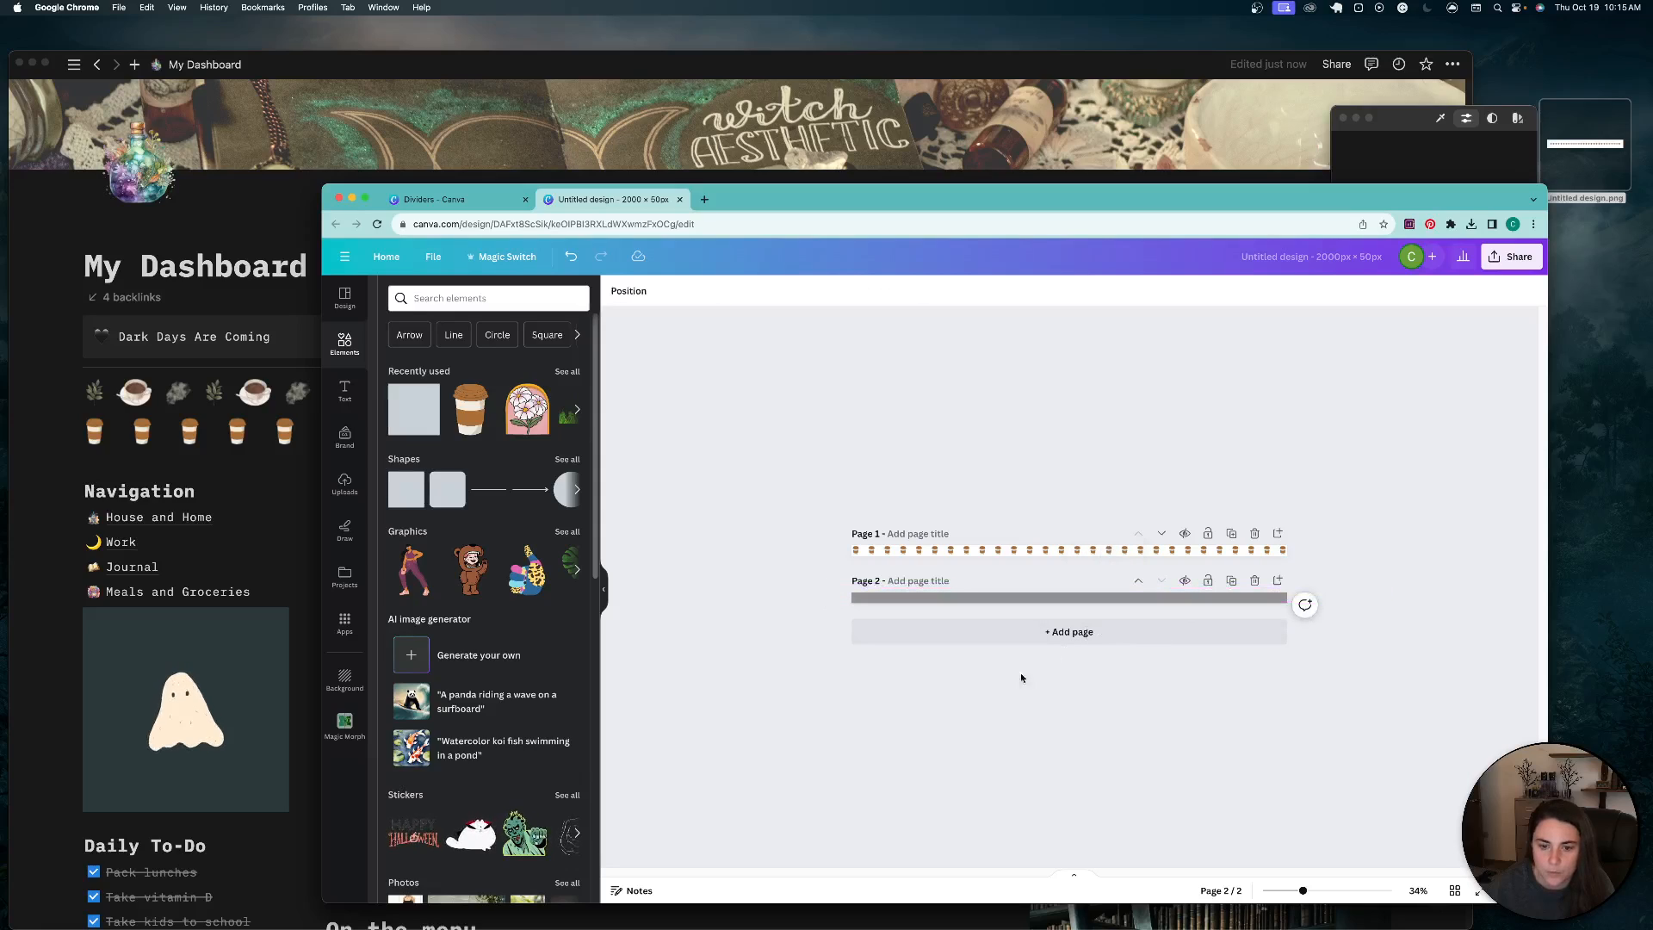
Step: Fill the stretched square on page 2 with the copied hex color #191919
left_click(937, 600)
scroll(939, 603, "up", 10)
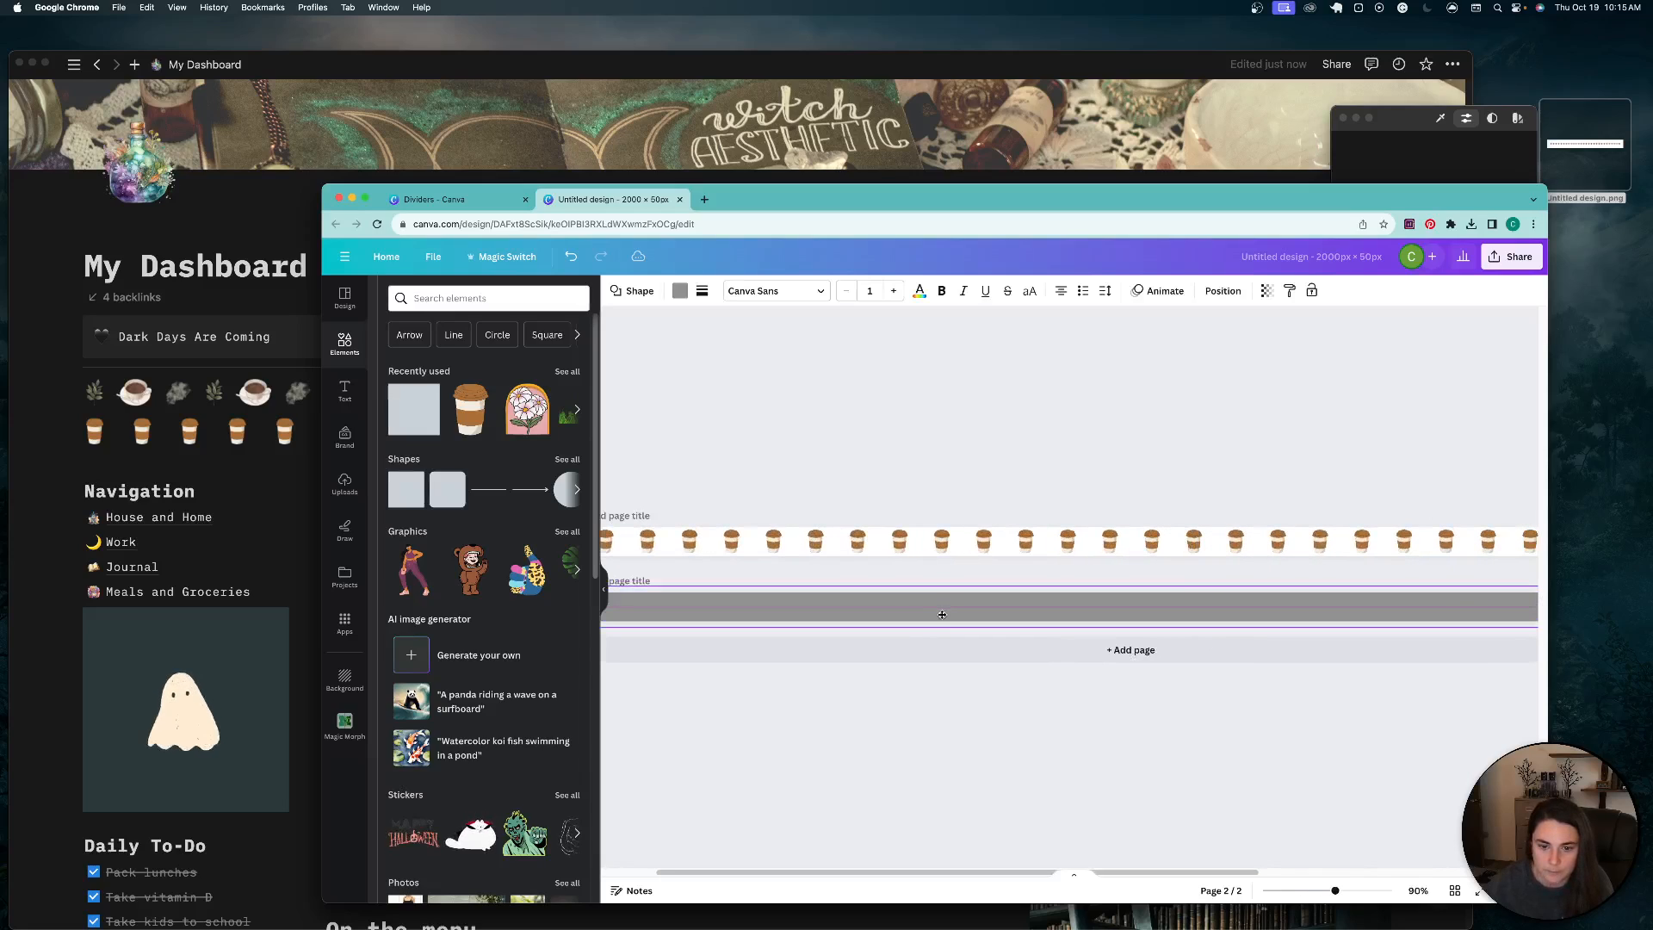
left_click(680, 292)
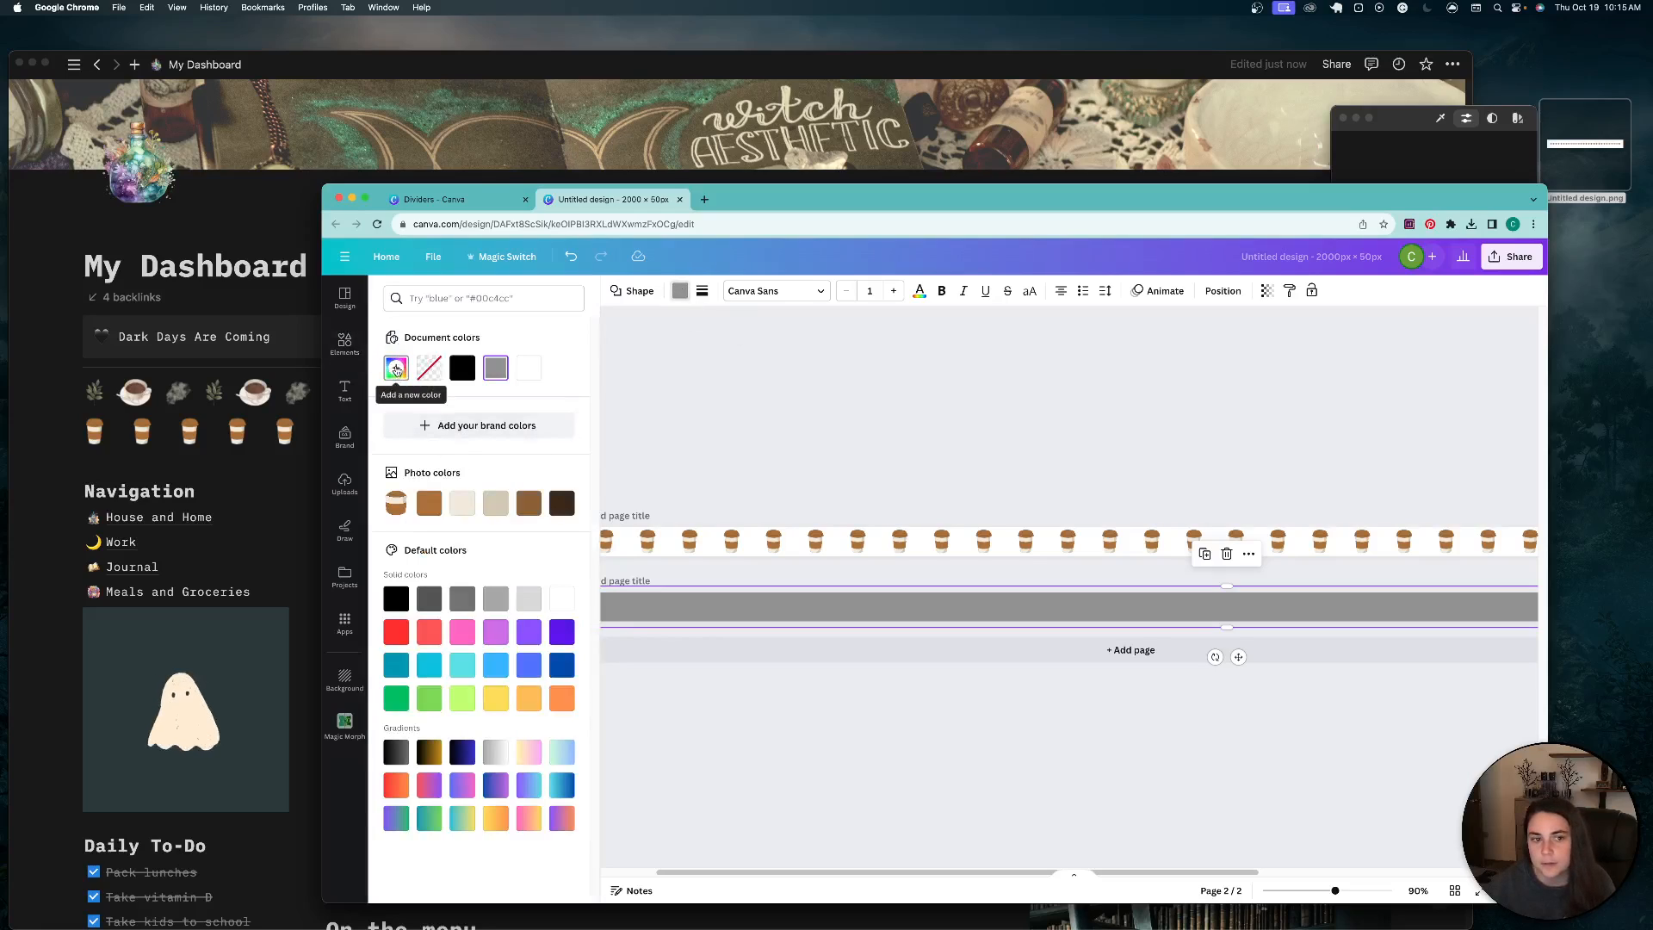
left_click(396, 368)
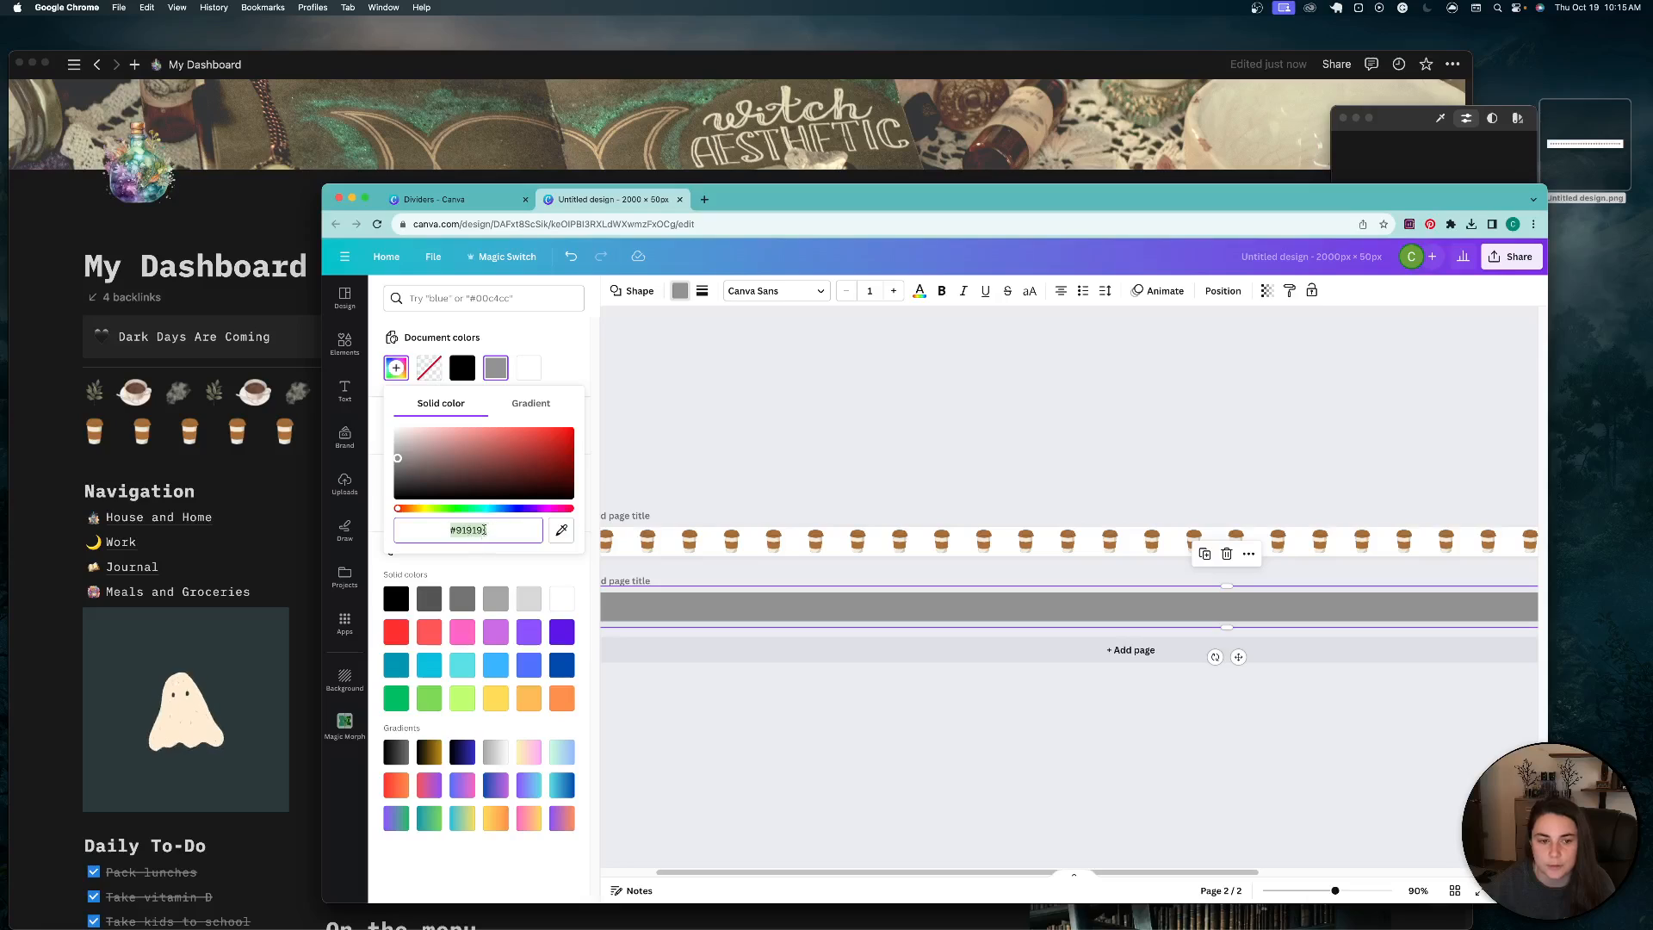
right_click(483, 530)
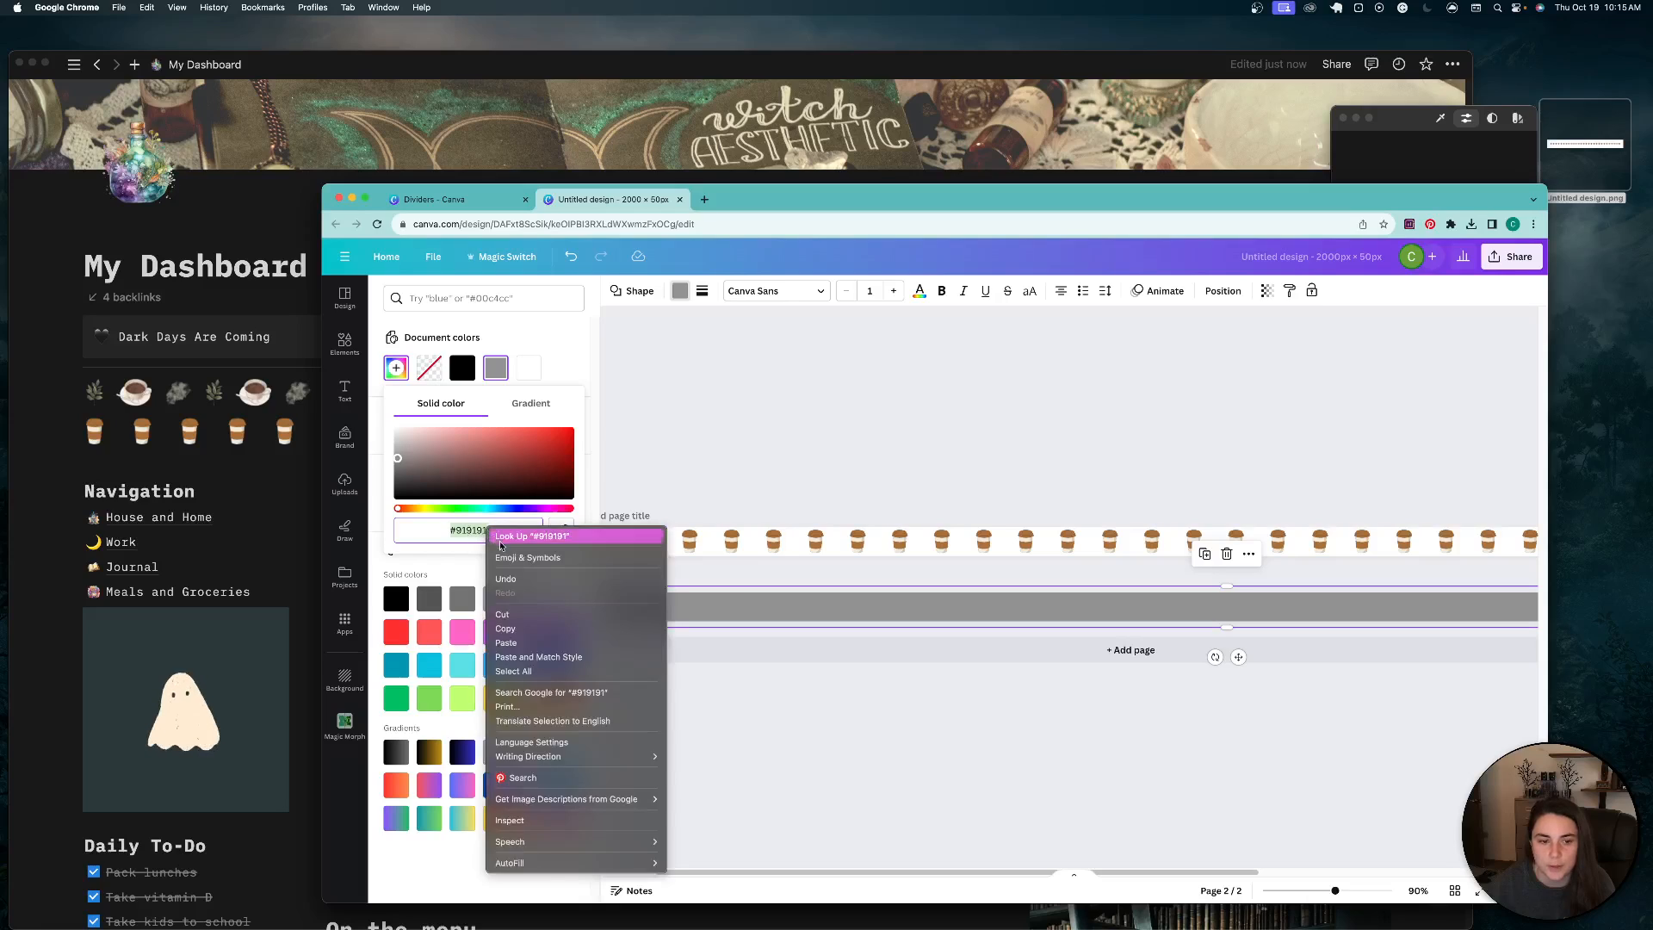
left_click(515, 644)
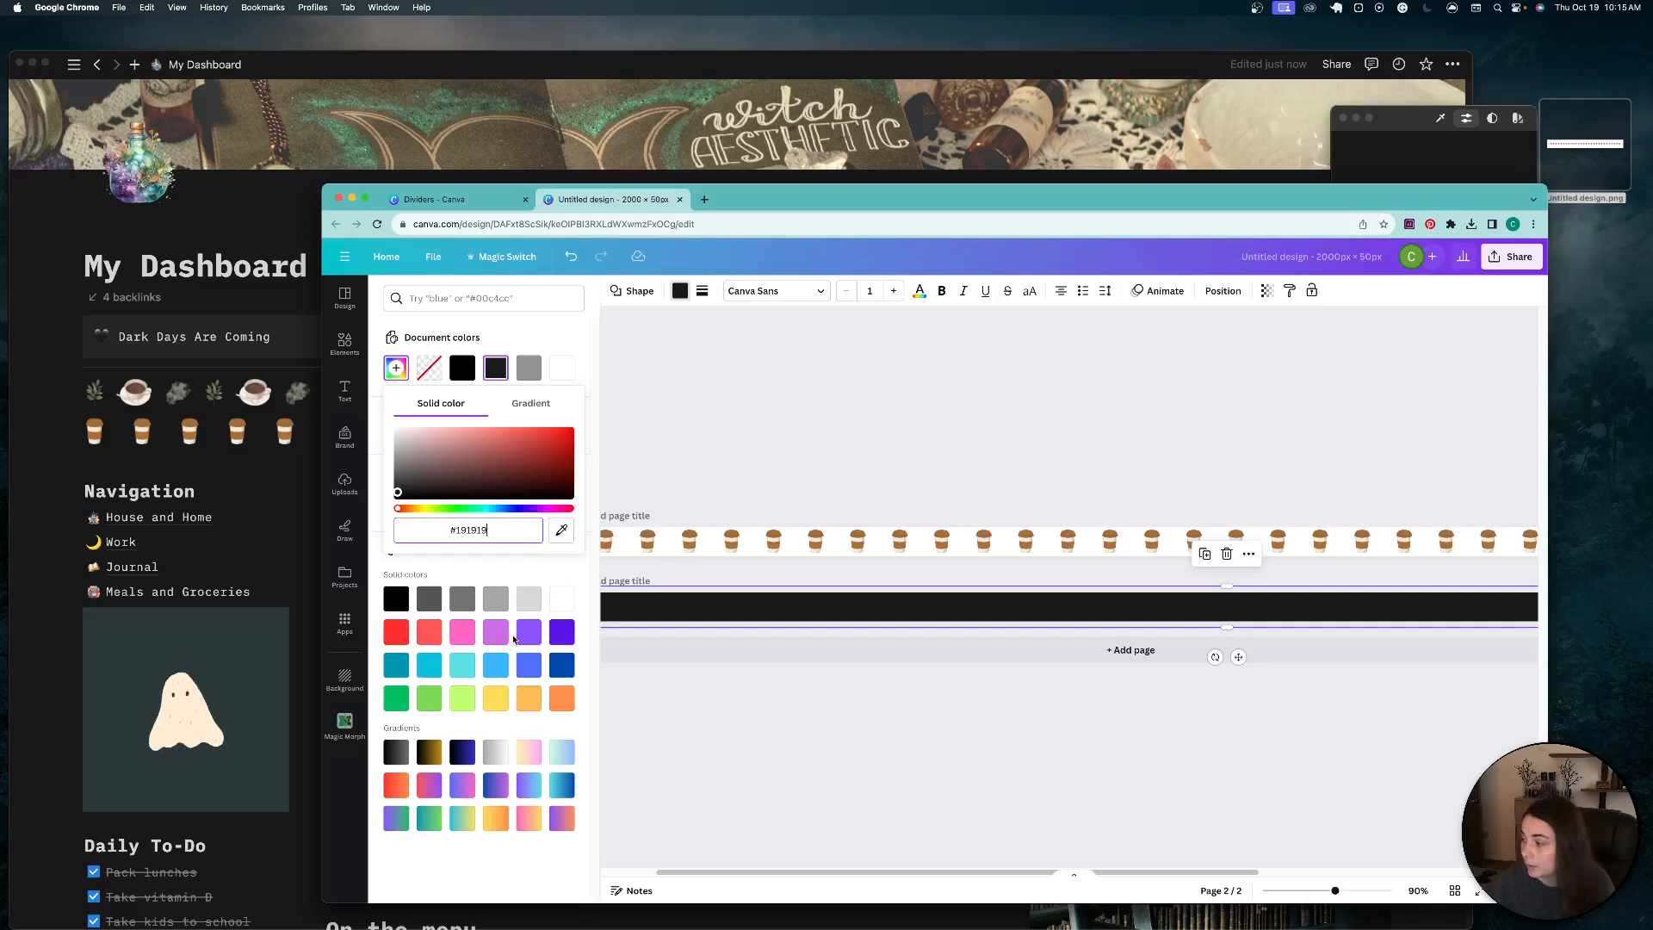
left_click(978, 731)
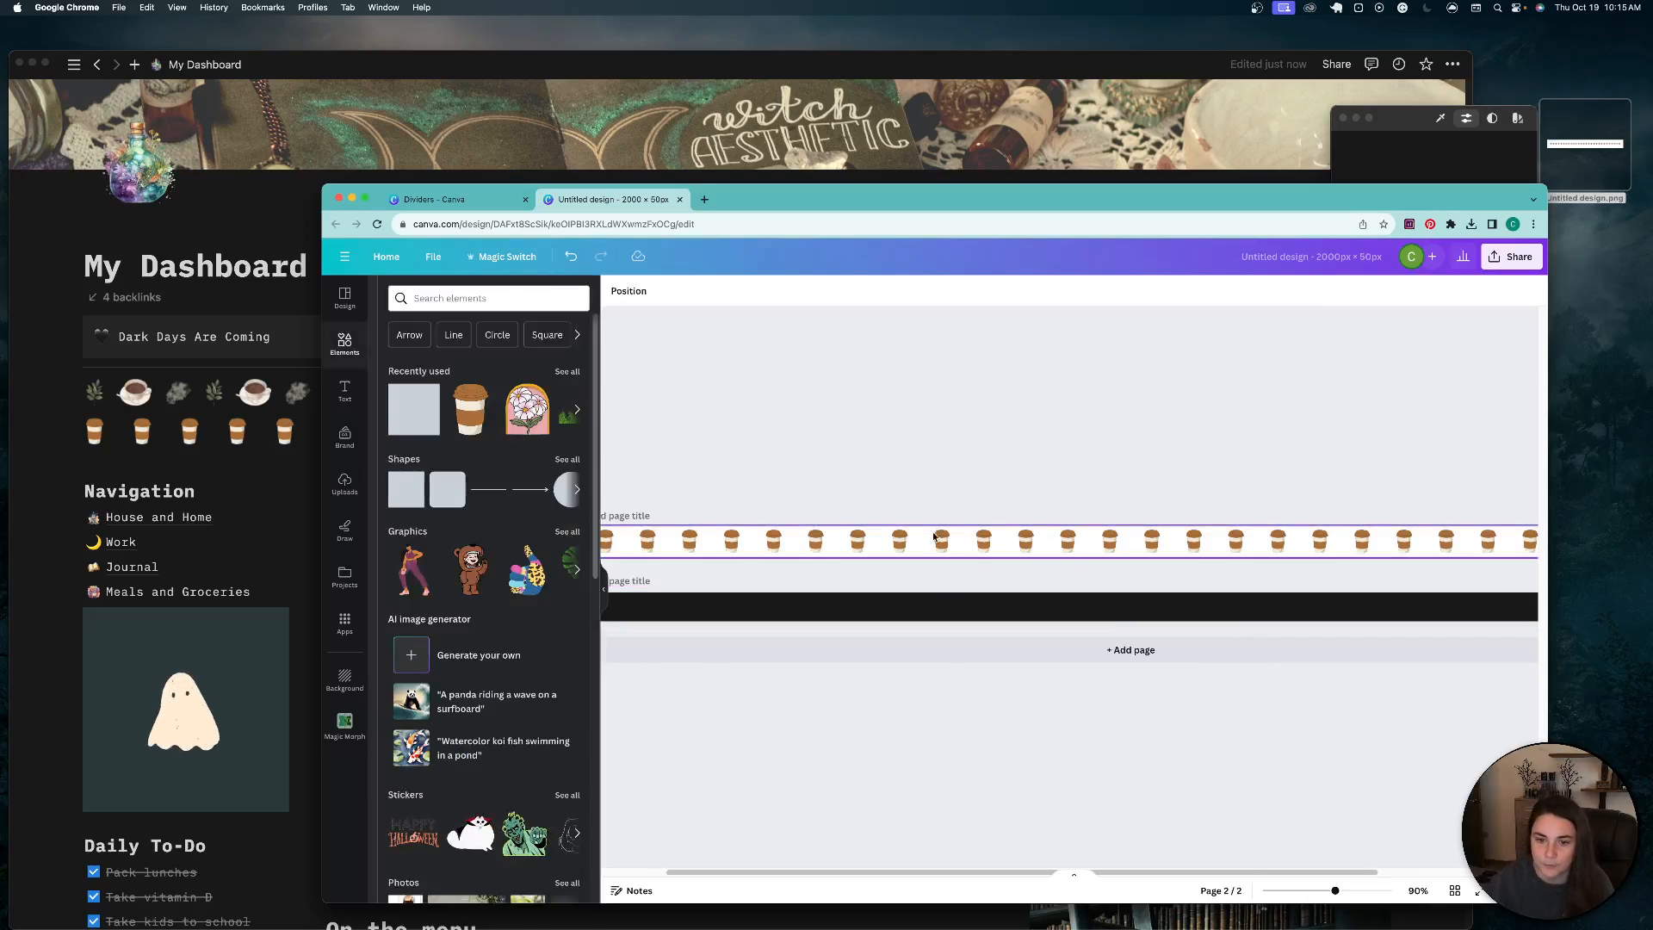
Step: Move the coffee-cup group from page 1 onto the dark strip on page 2 and align it to the page's middle and center
left_click_drag(934, 537, 923, 606)
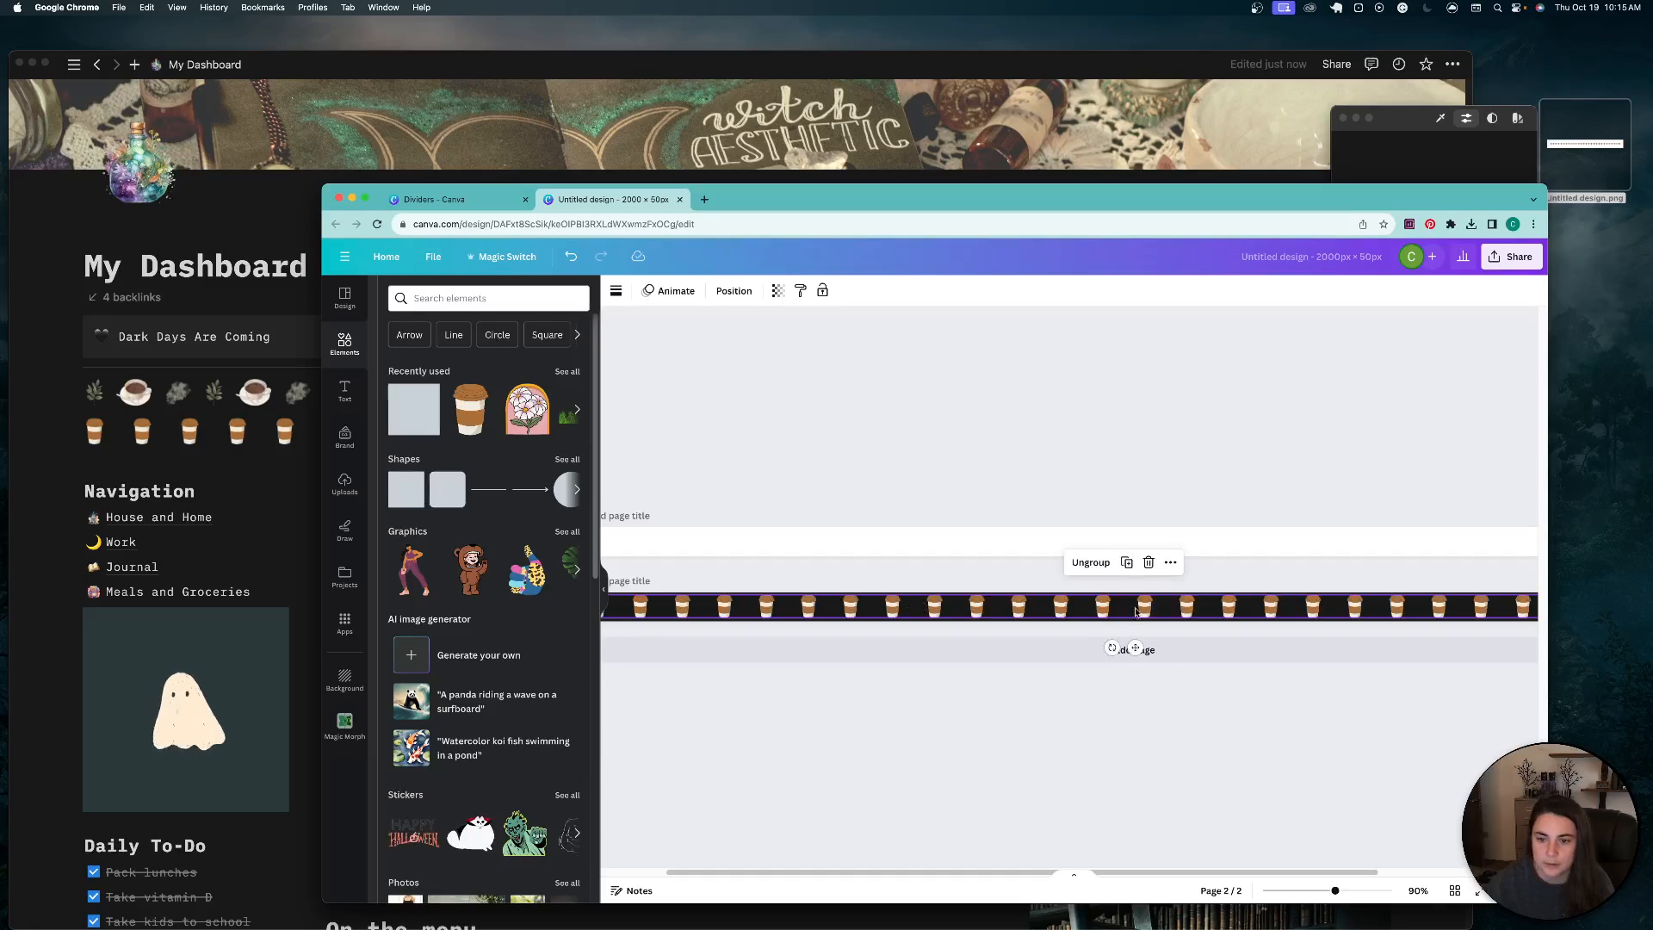
left_click(731, 293)
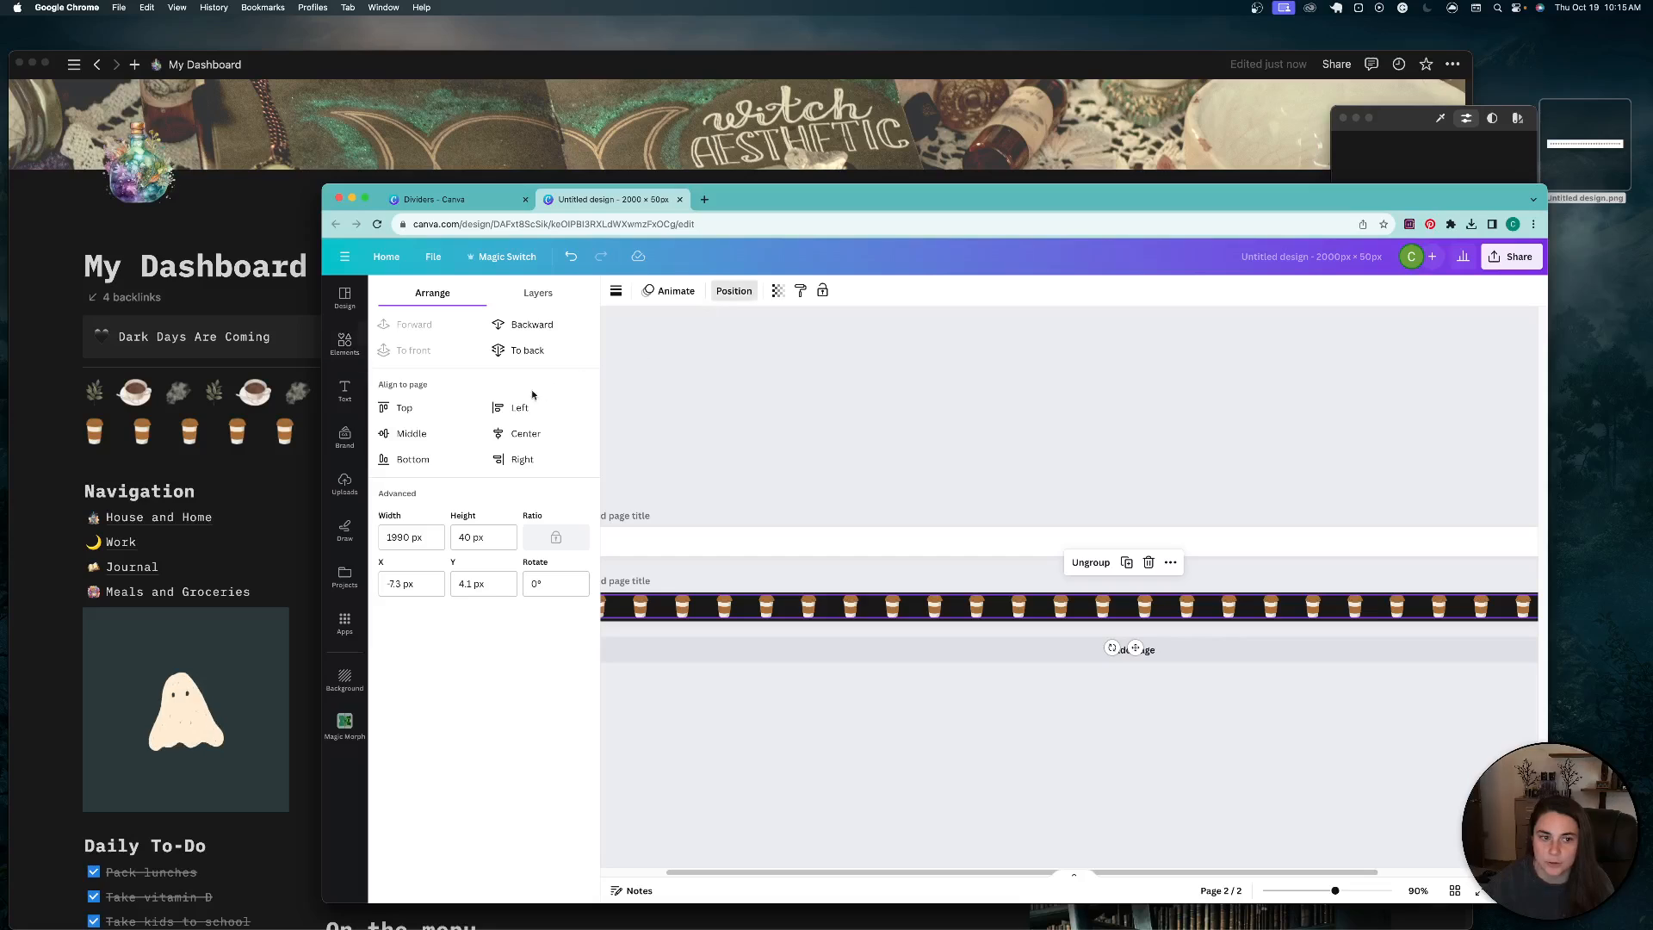
left_click(401, 433)
left_click(521, 433)
left_click(837, 456)
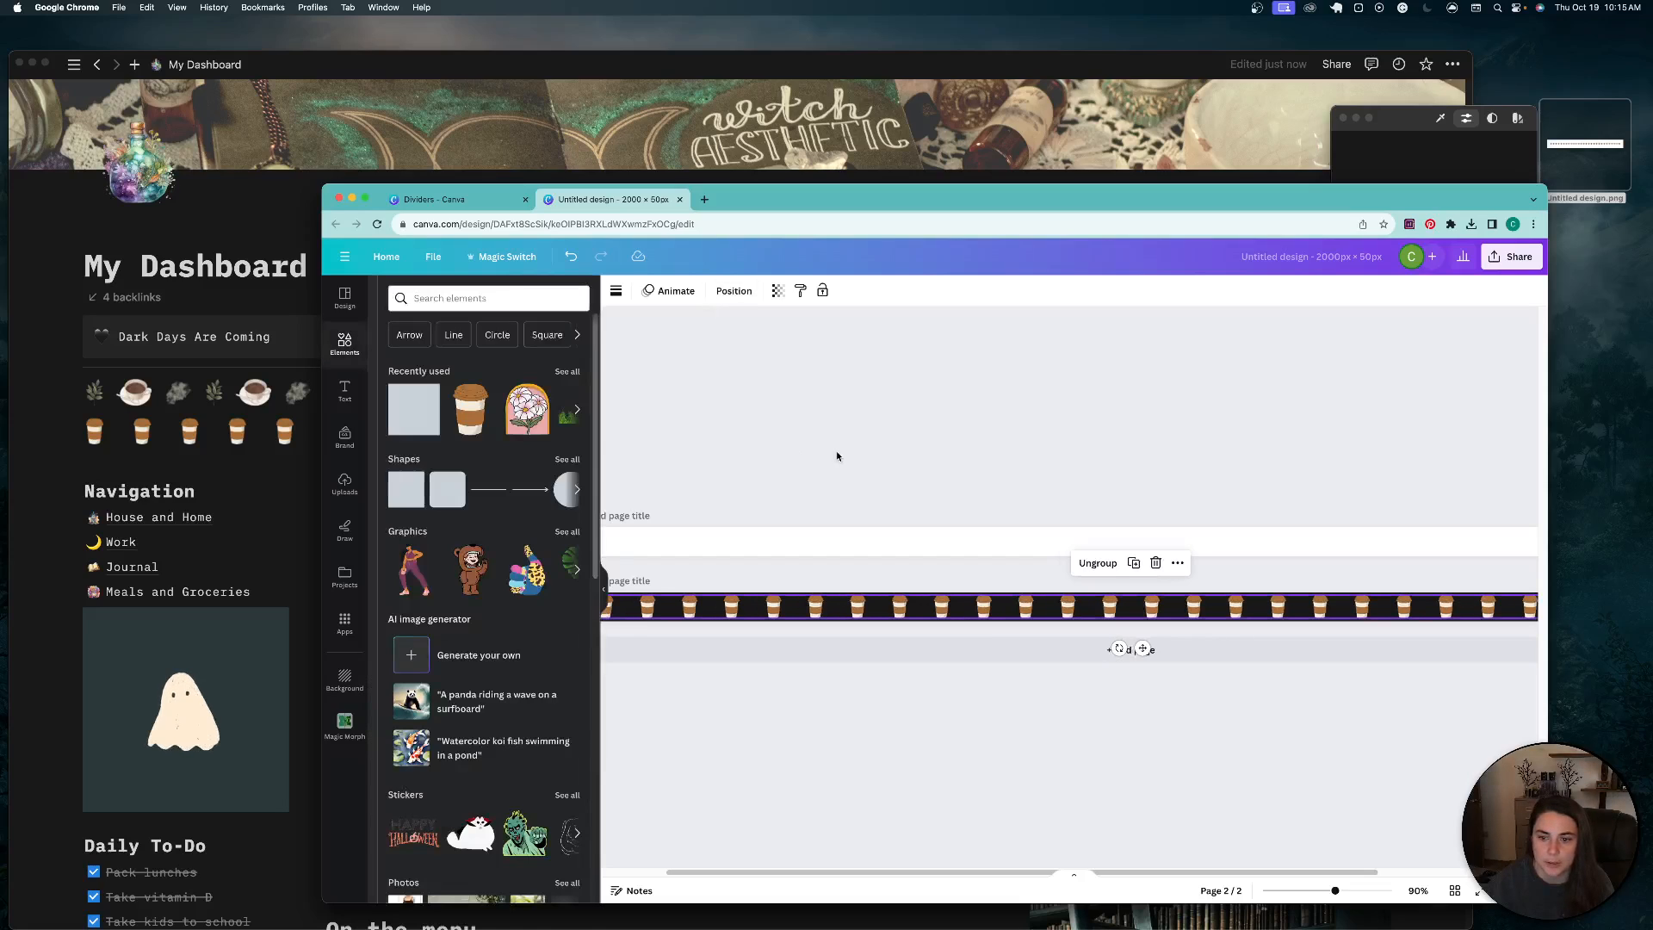
Step: Move the old Untitled design.png on the desktop to the Trash and return to Canva
right_click(1598, 149)
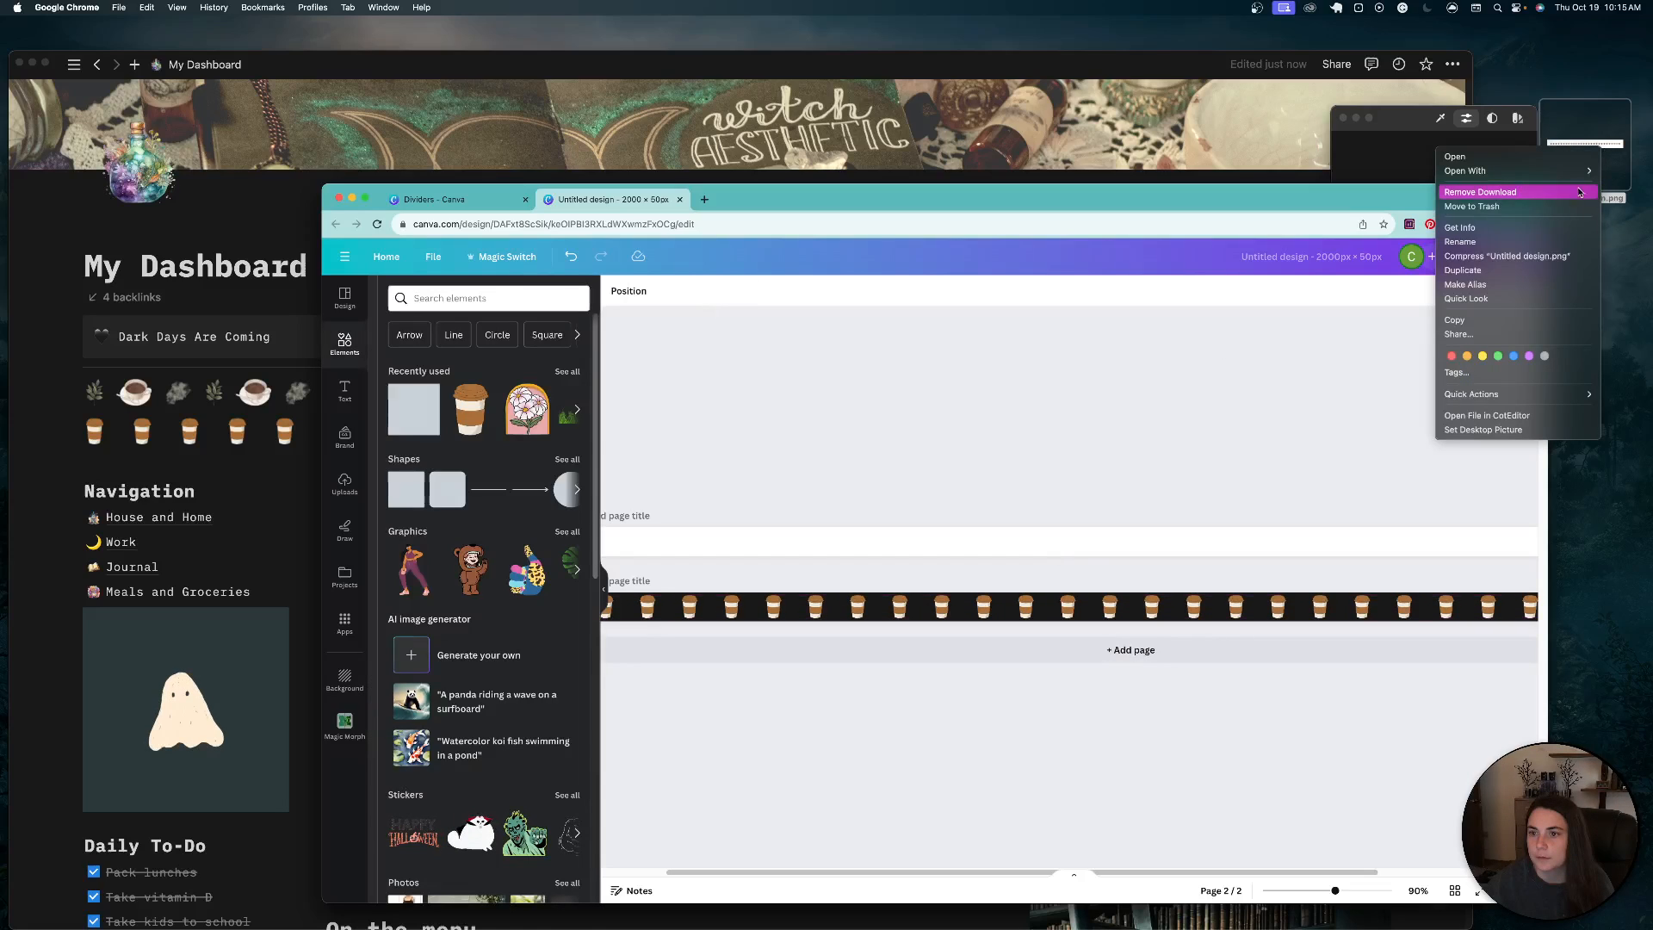
left_click(1550, 208)
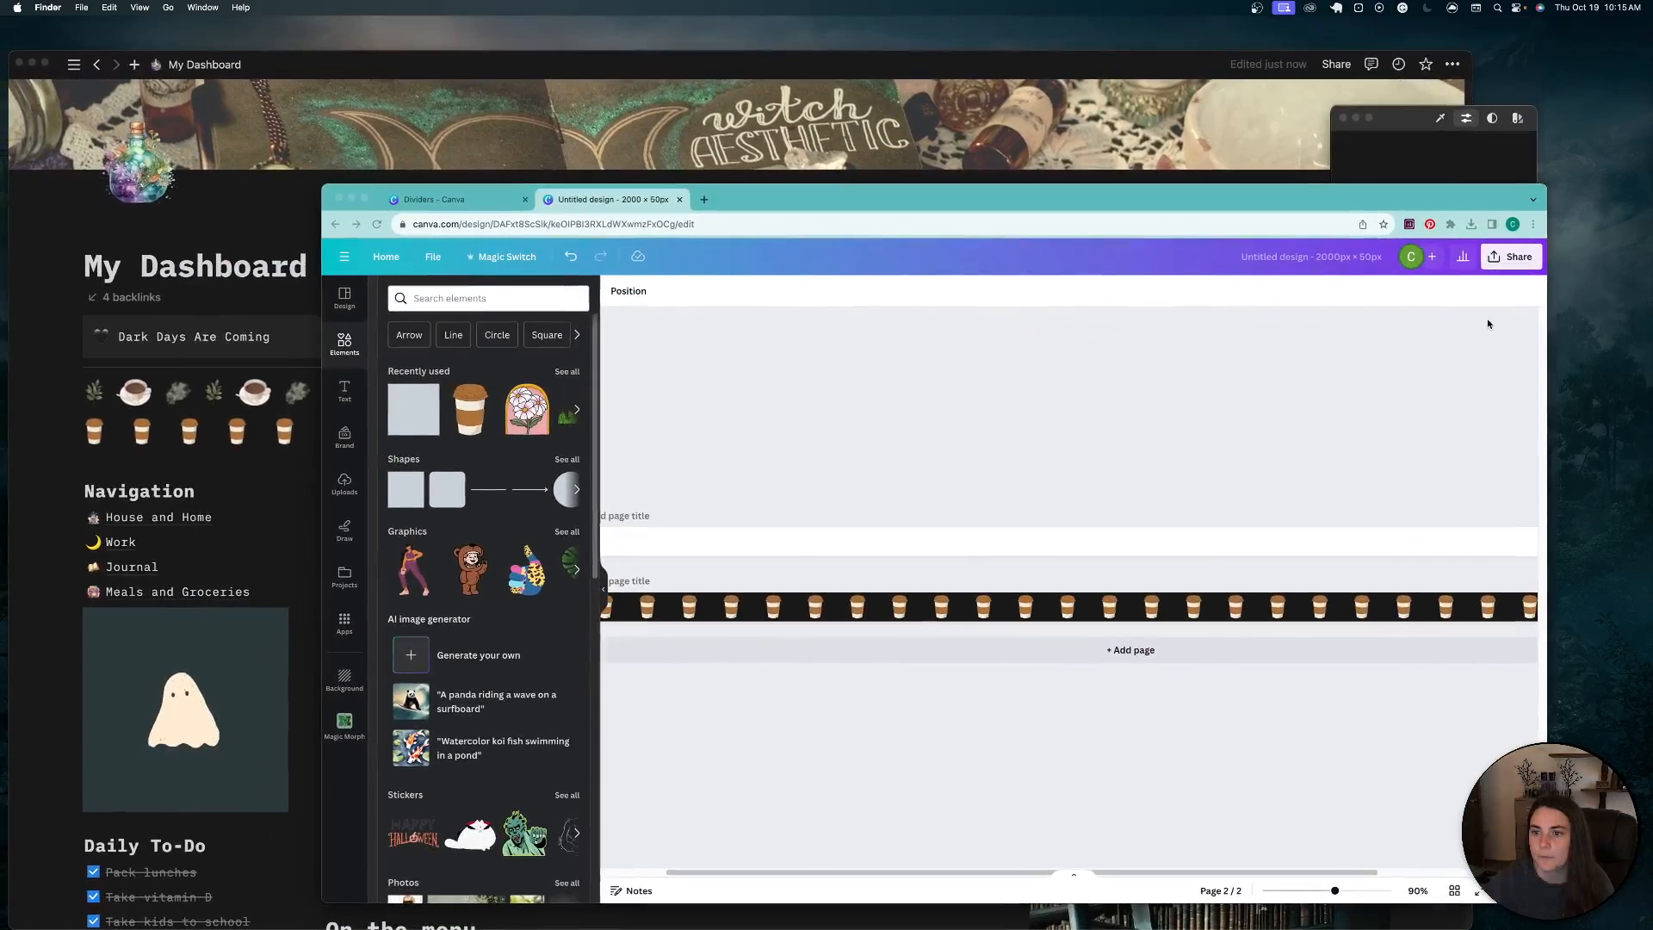
left_click(1490, 319)
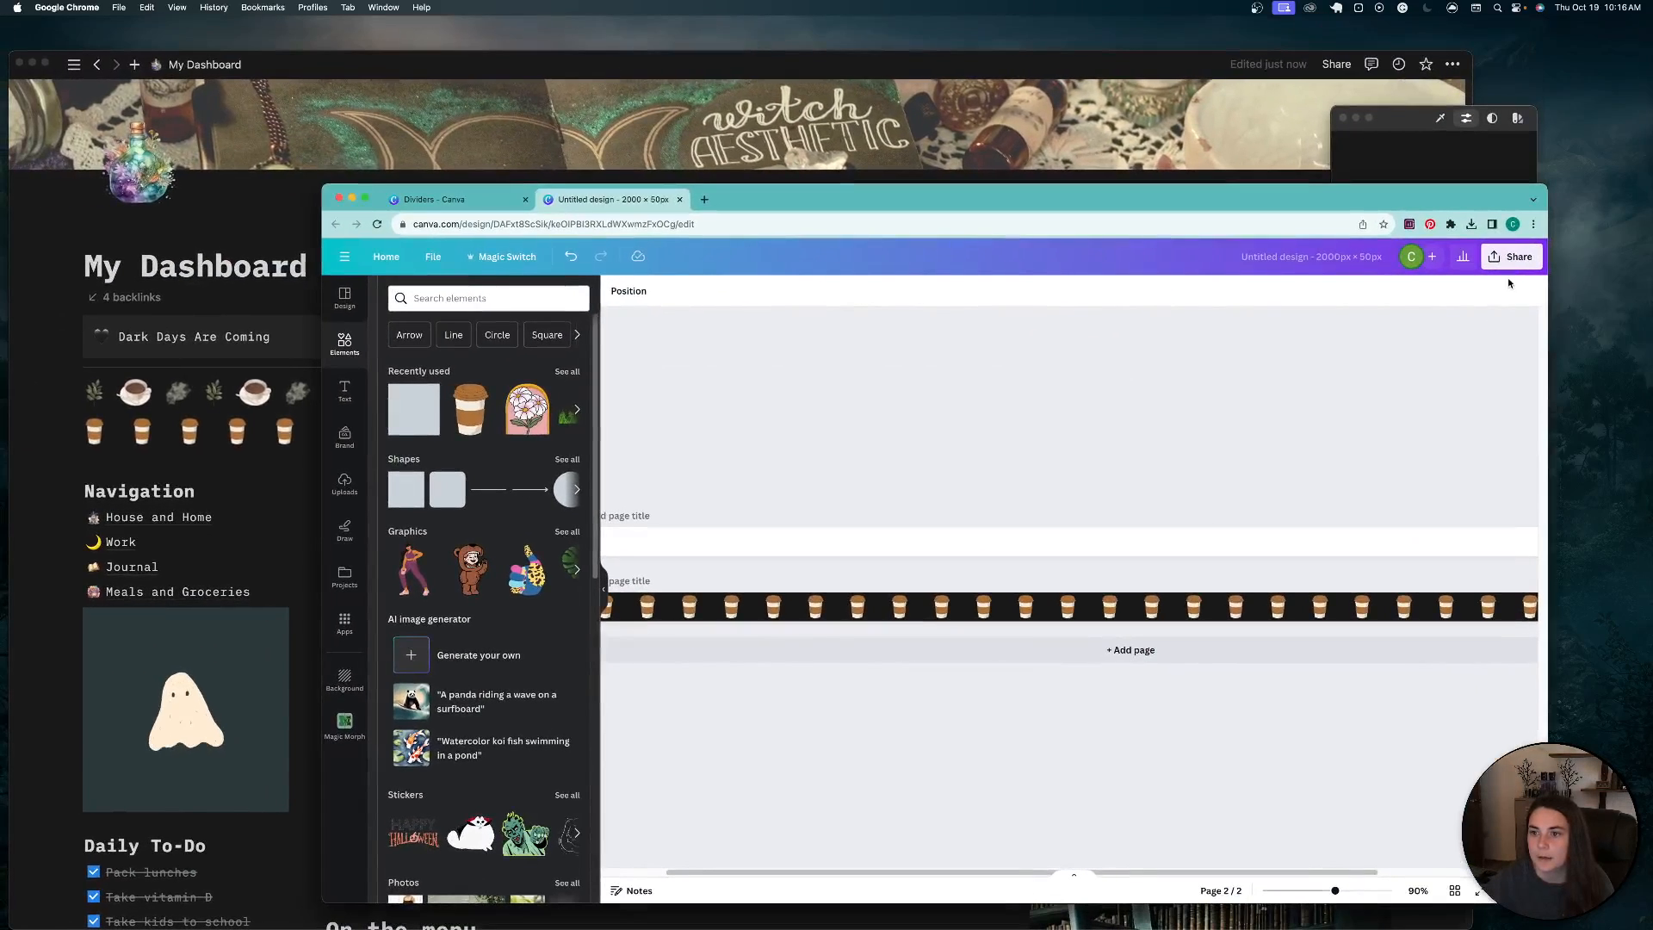
Step: Delete the empty page 1 so that only the dark coffee-cup strip remains in the design
left_click(1513, 263)
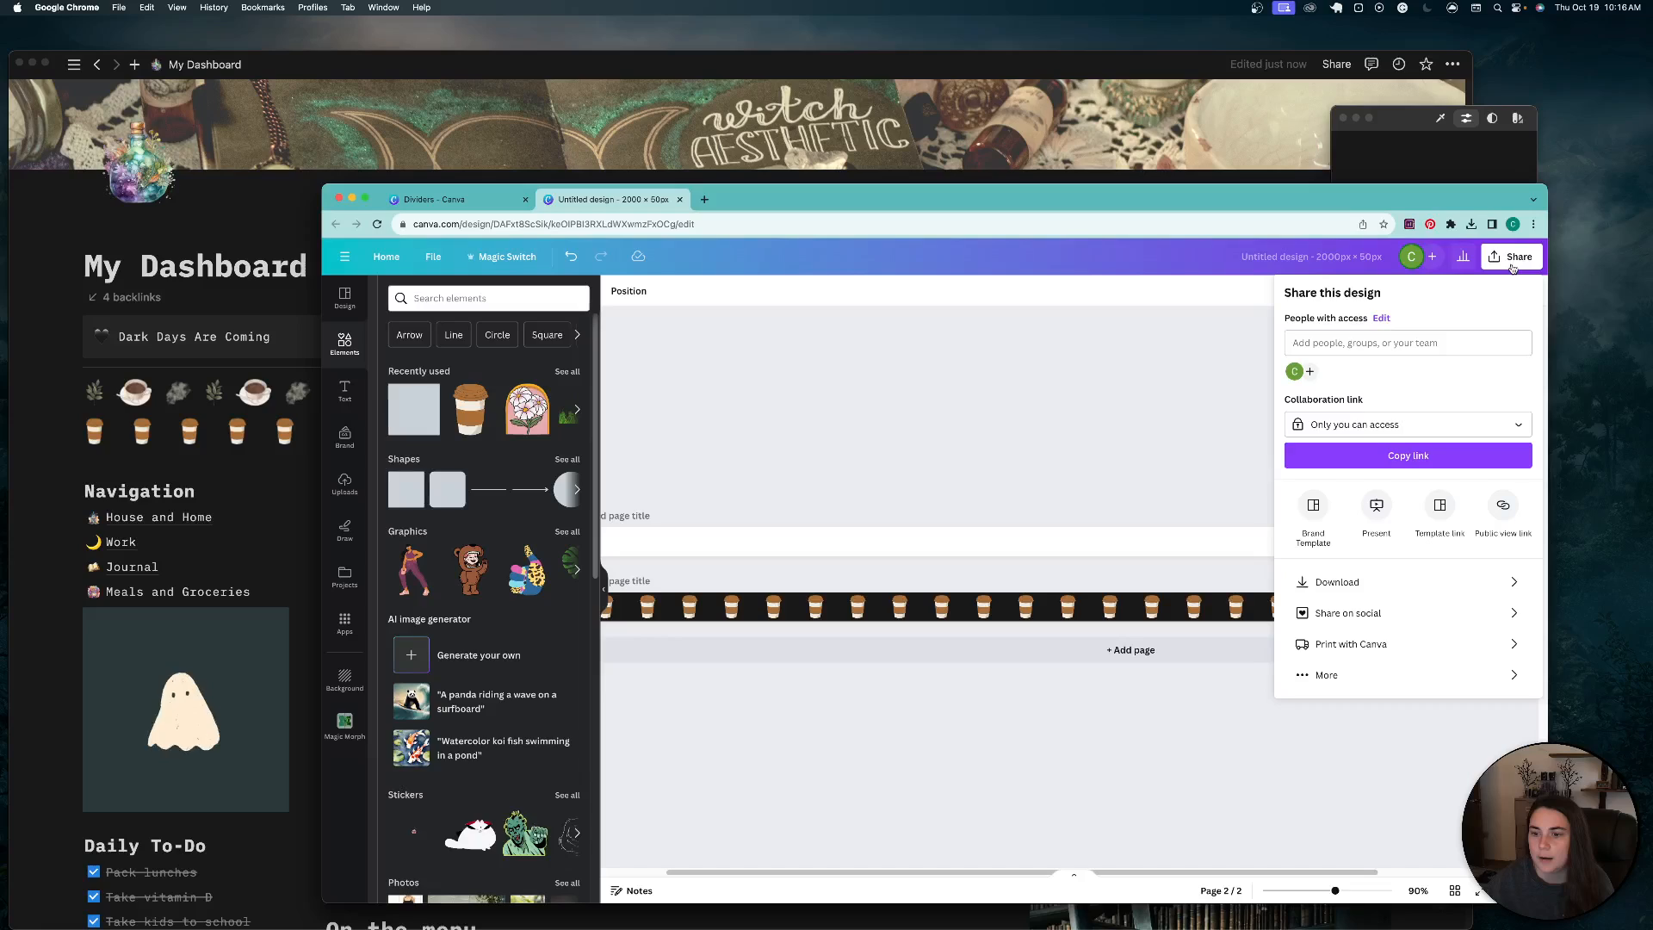
left_click(1132, 480)
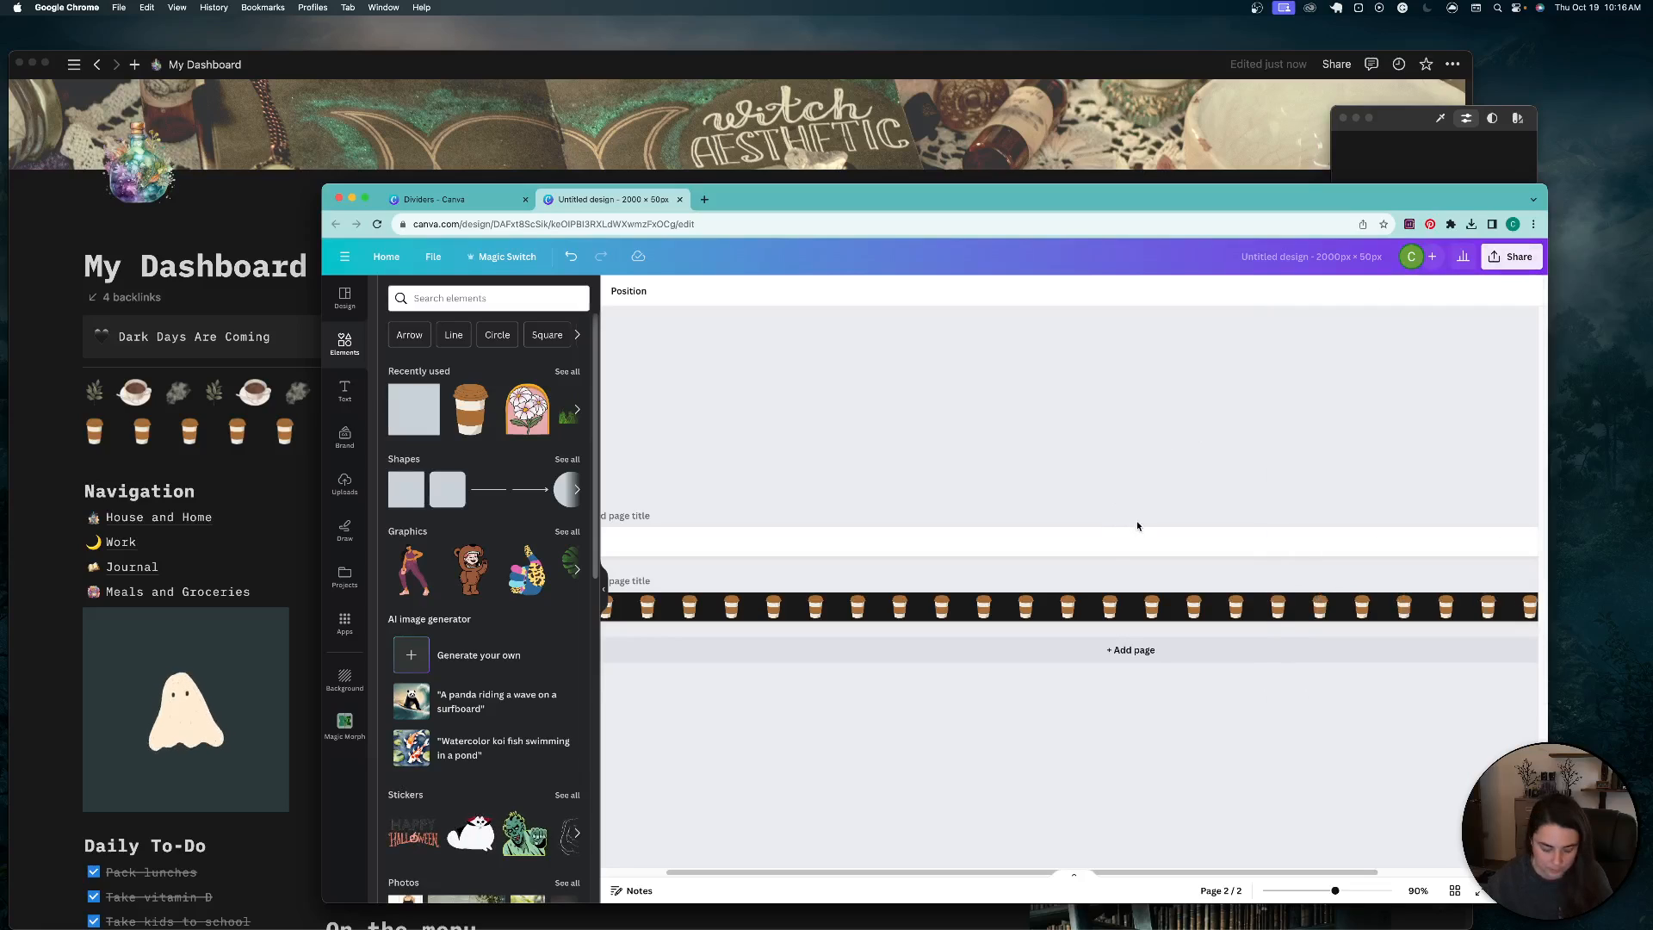
scroll(1173, 514, "down", 5)
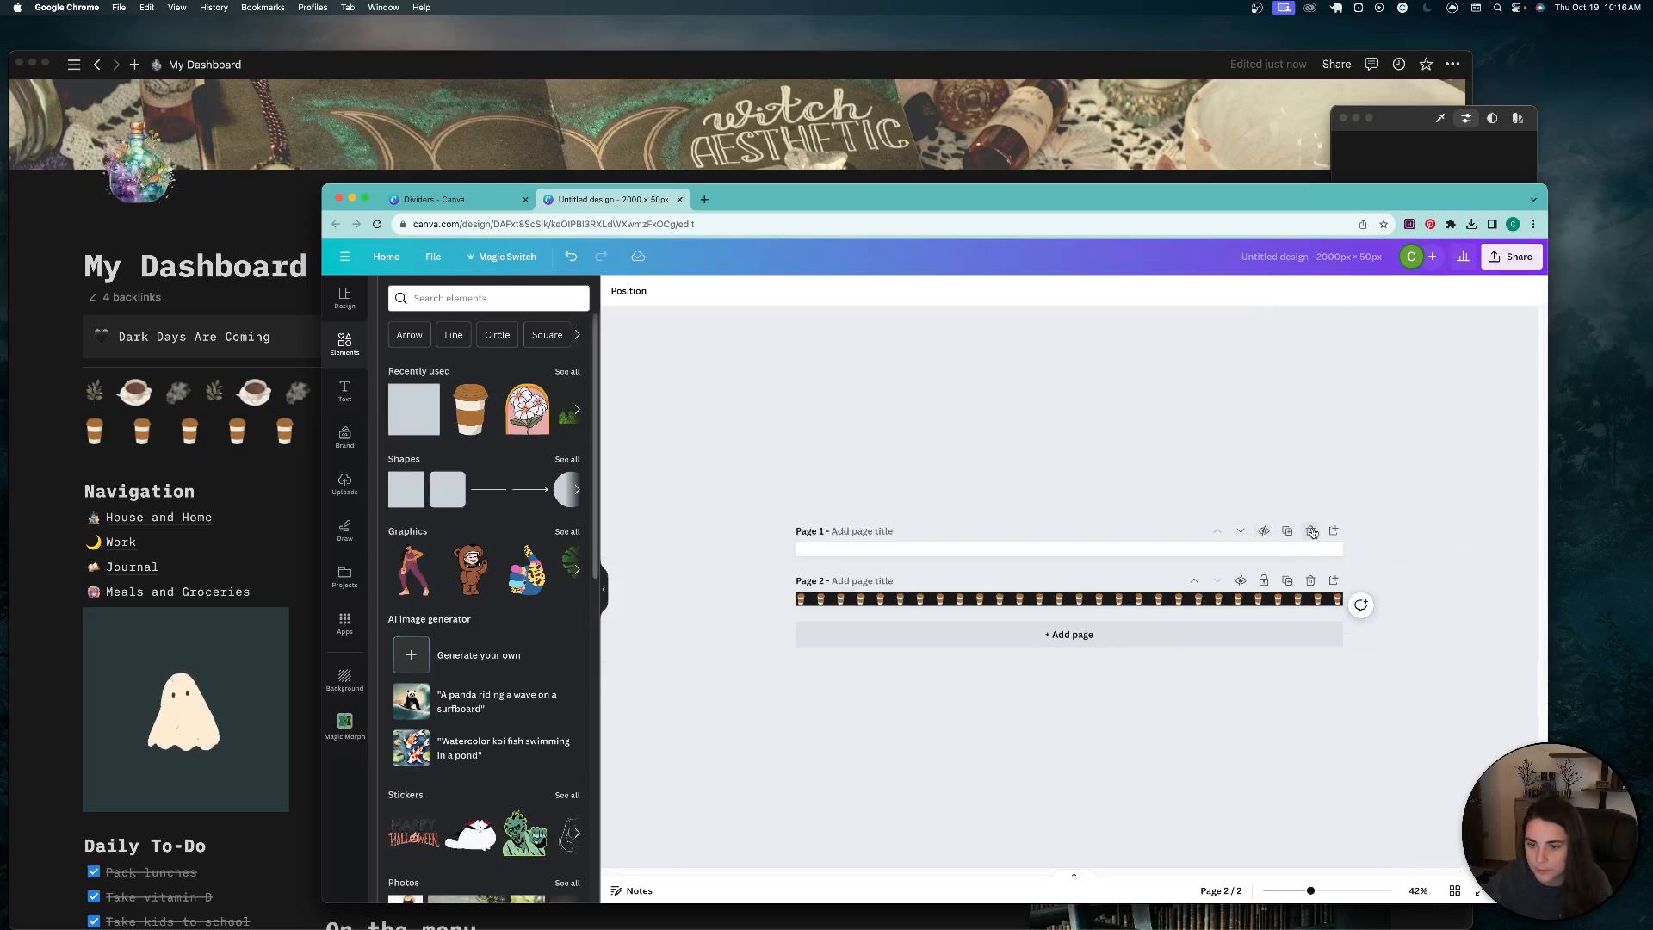
left_click(1313, 530)
Step: Download the dark divider as a 2,000 × 50 px PNG without a transparent background
left_click(1513, 257)
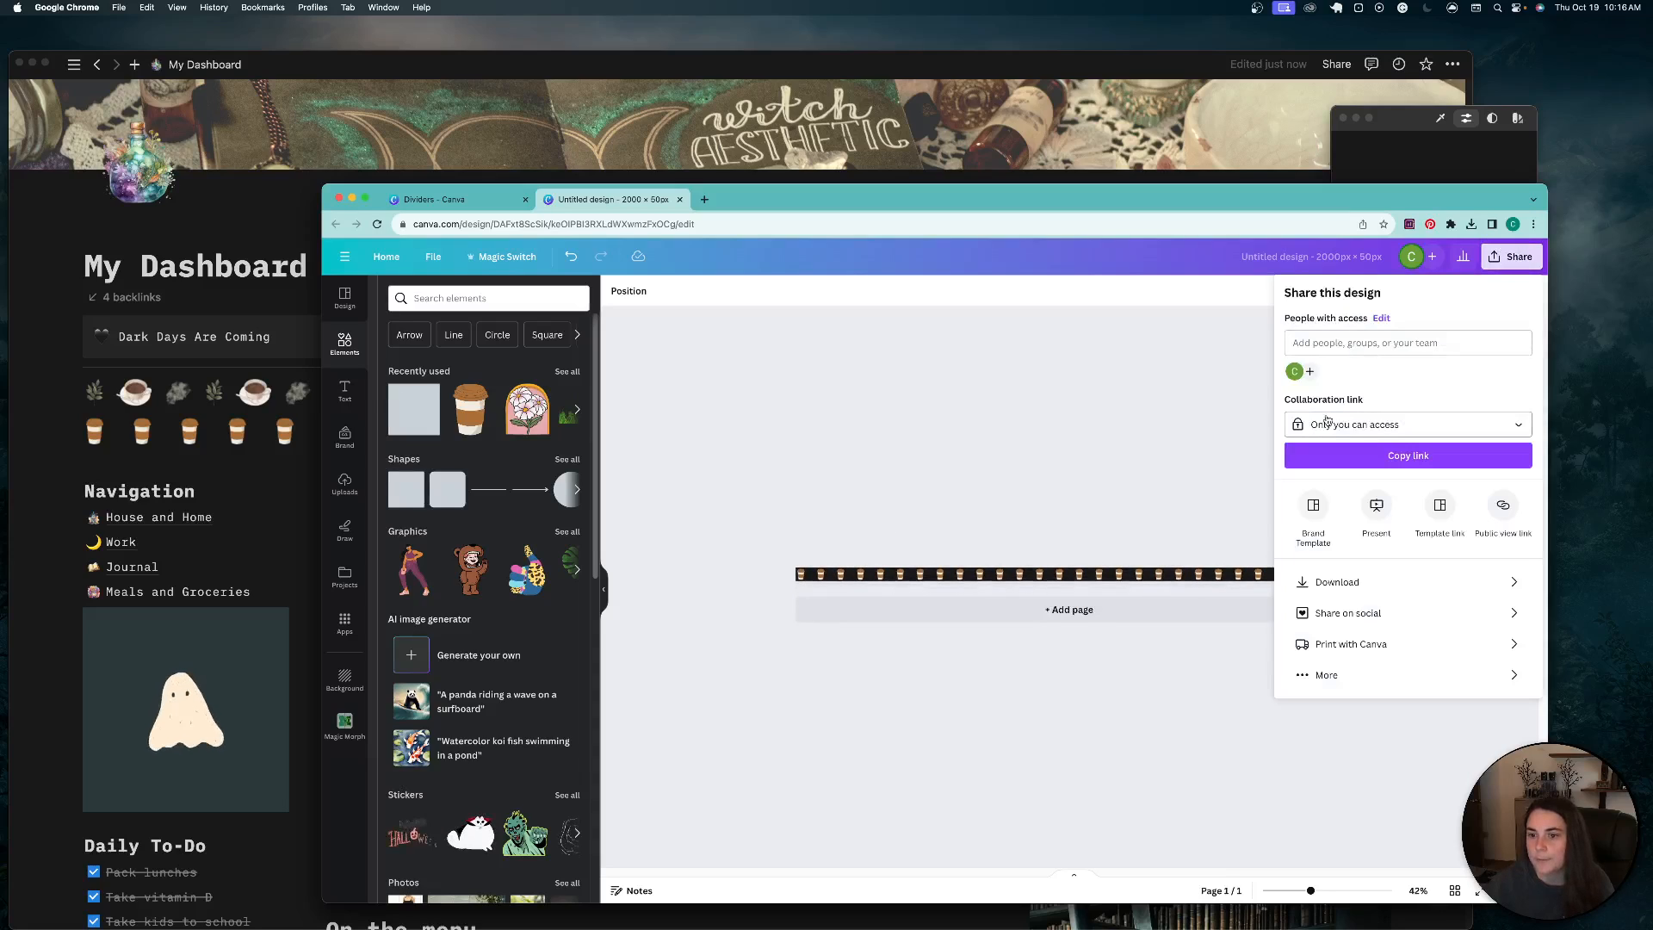
left_click(1353, 583)
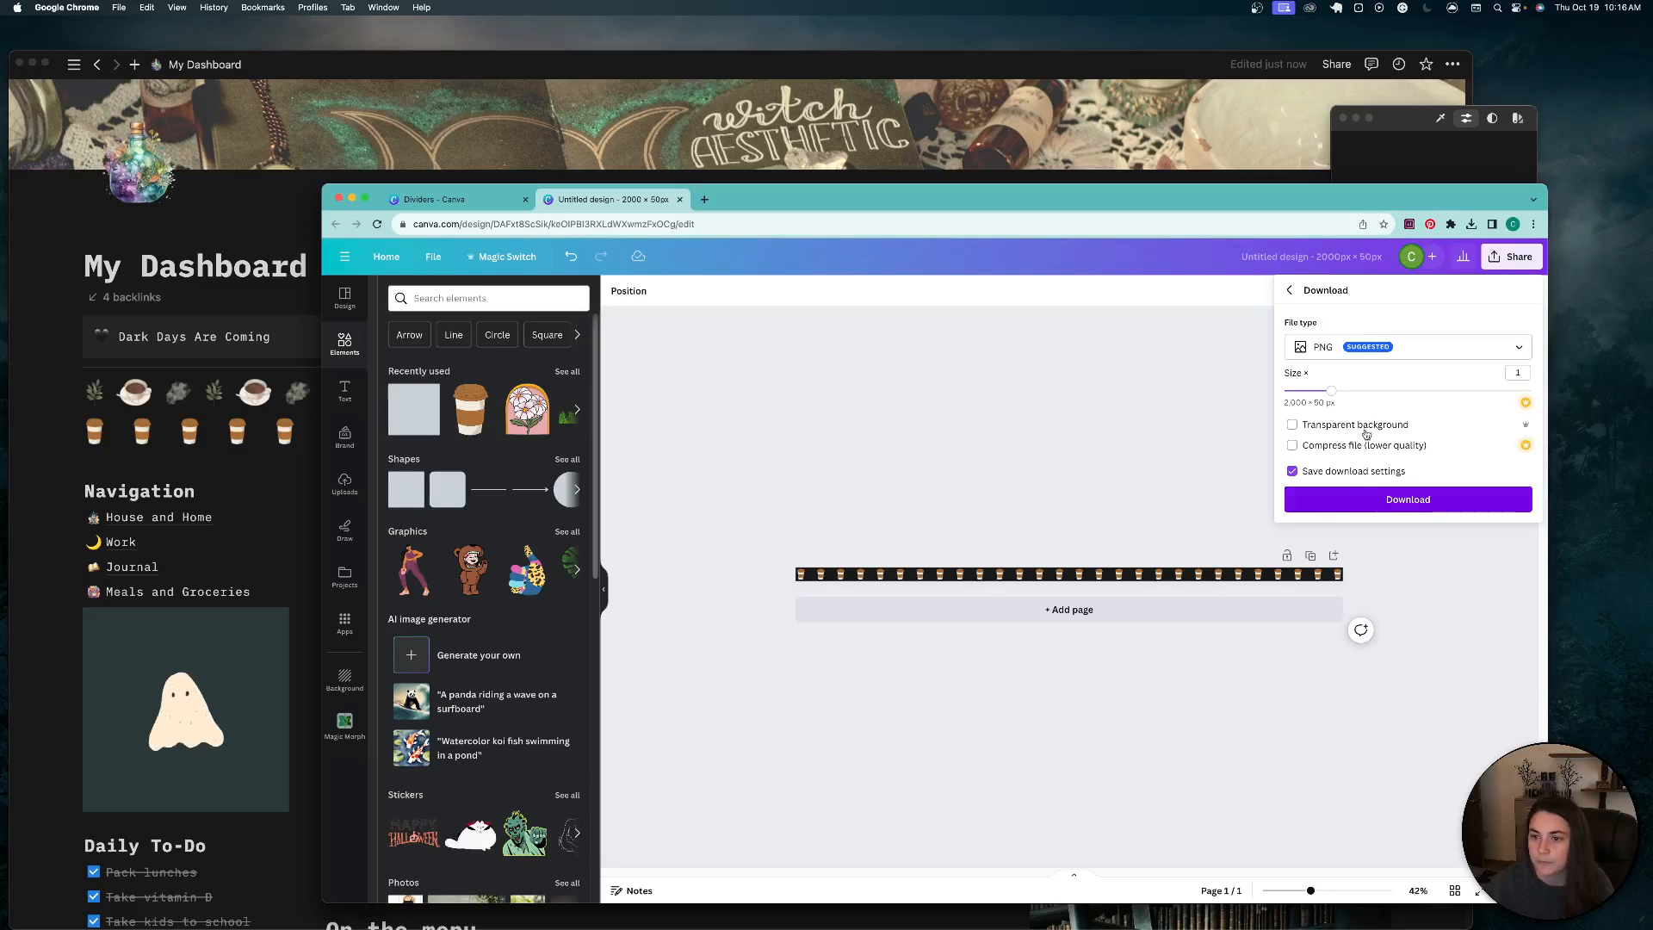
left_click(1498, 347)
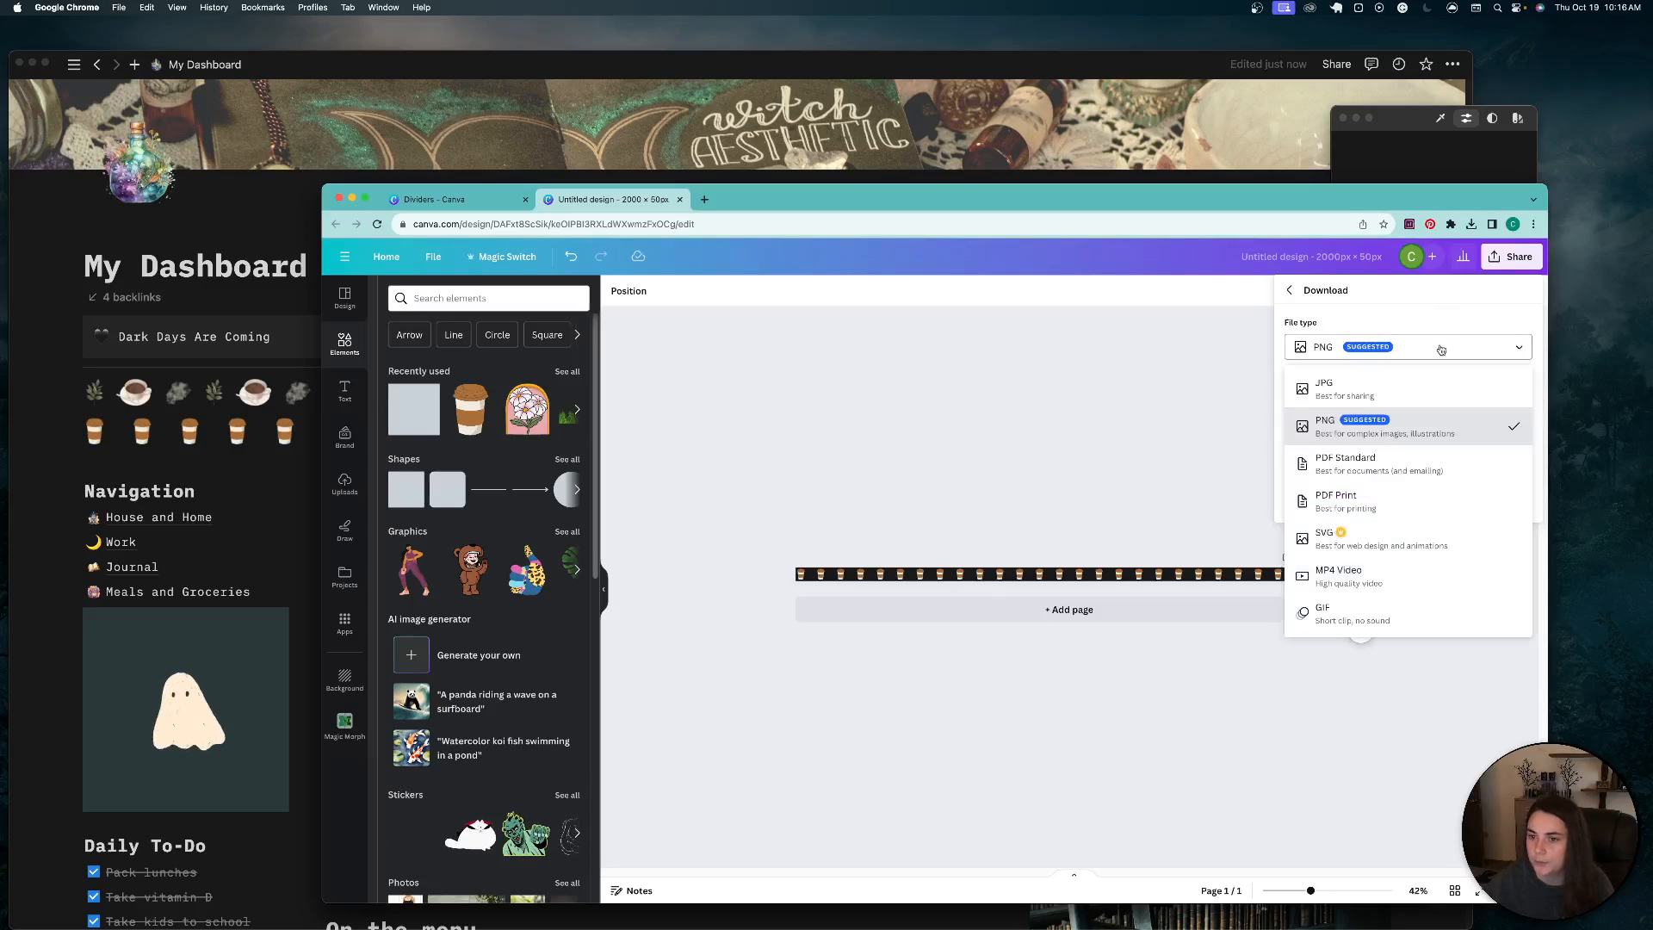
left_click(1421, 426)
left_click(1485, 508)
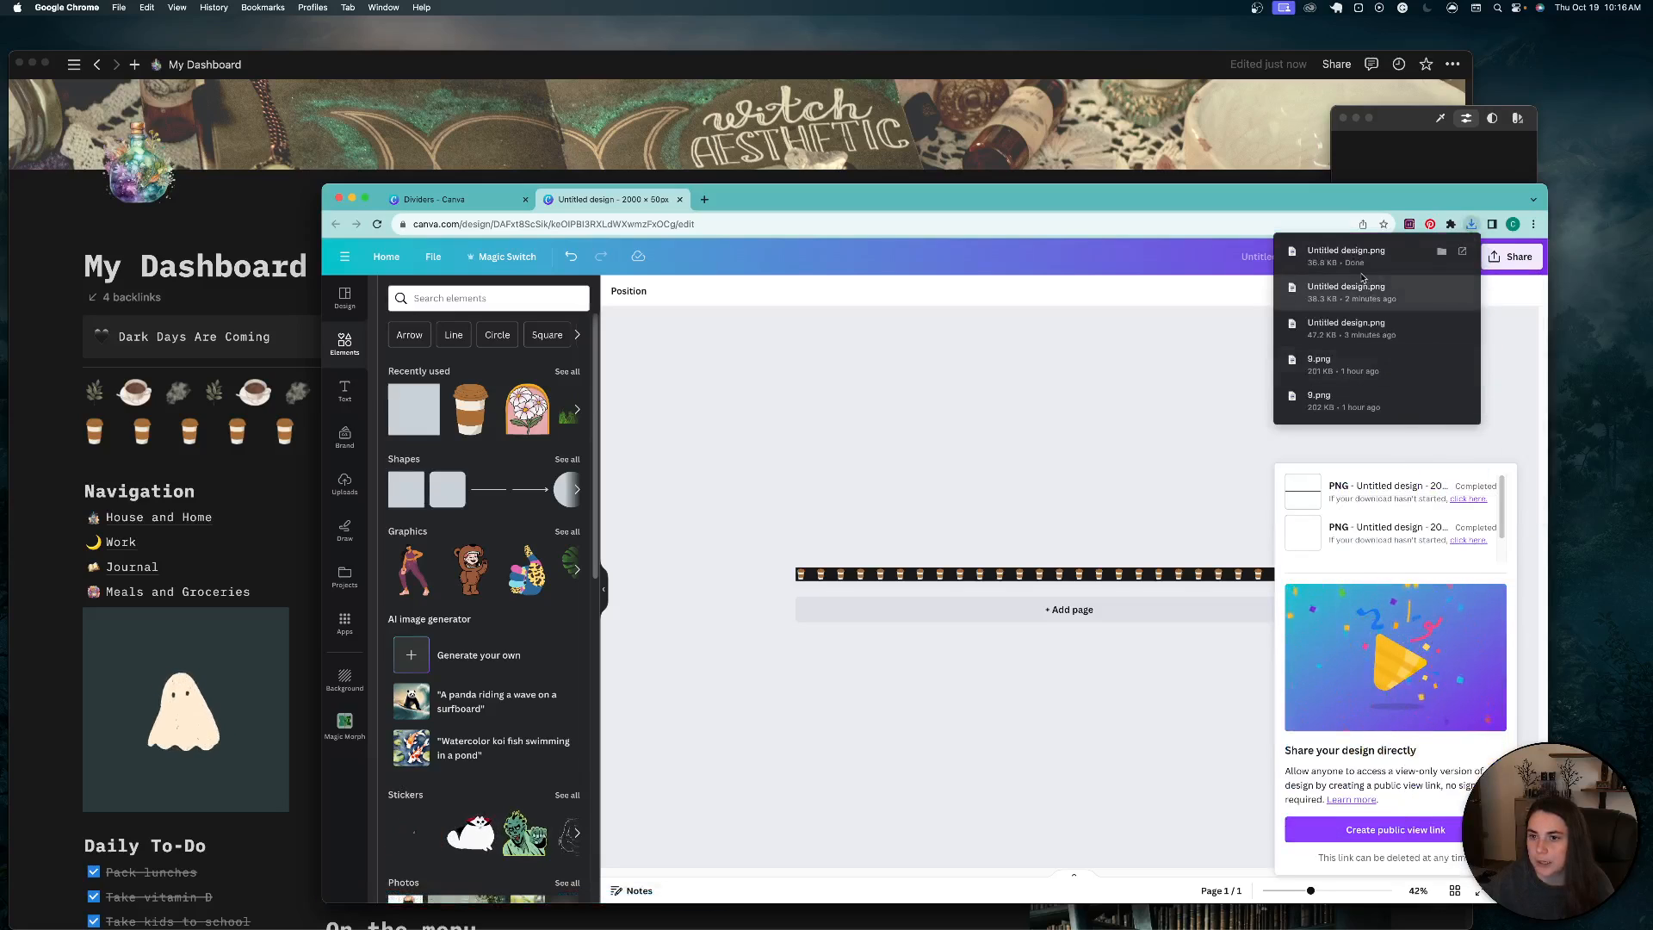
Step: Place the newly downloaded Untitled design.png on the desktop, switch to Notion and insert it below the transparent coffee-cup divider
left_click_drag(1346, 252, 1607, 344)
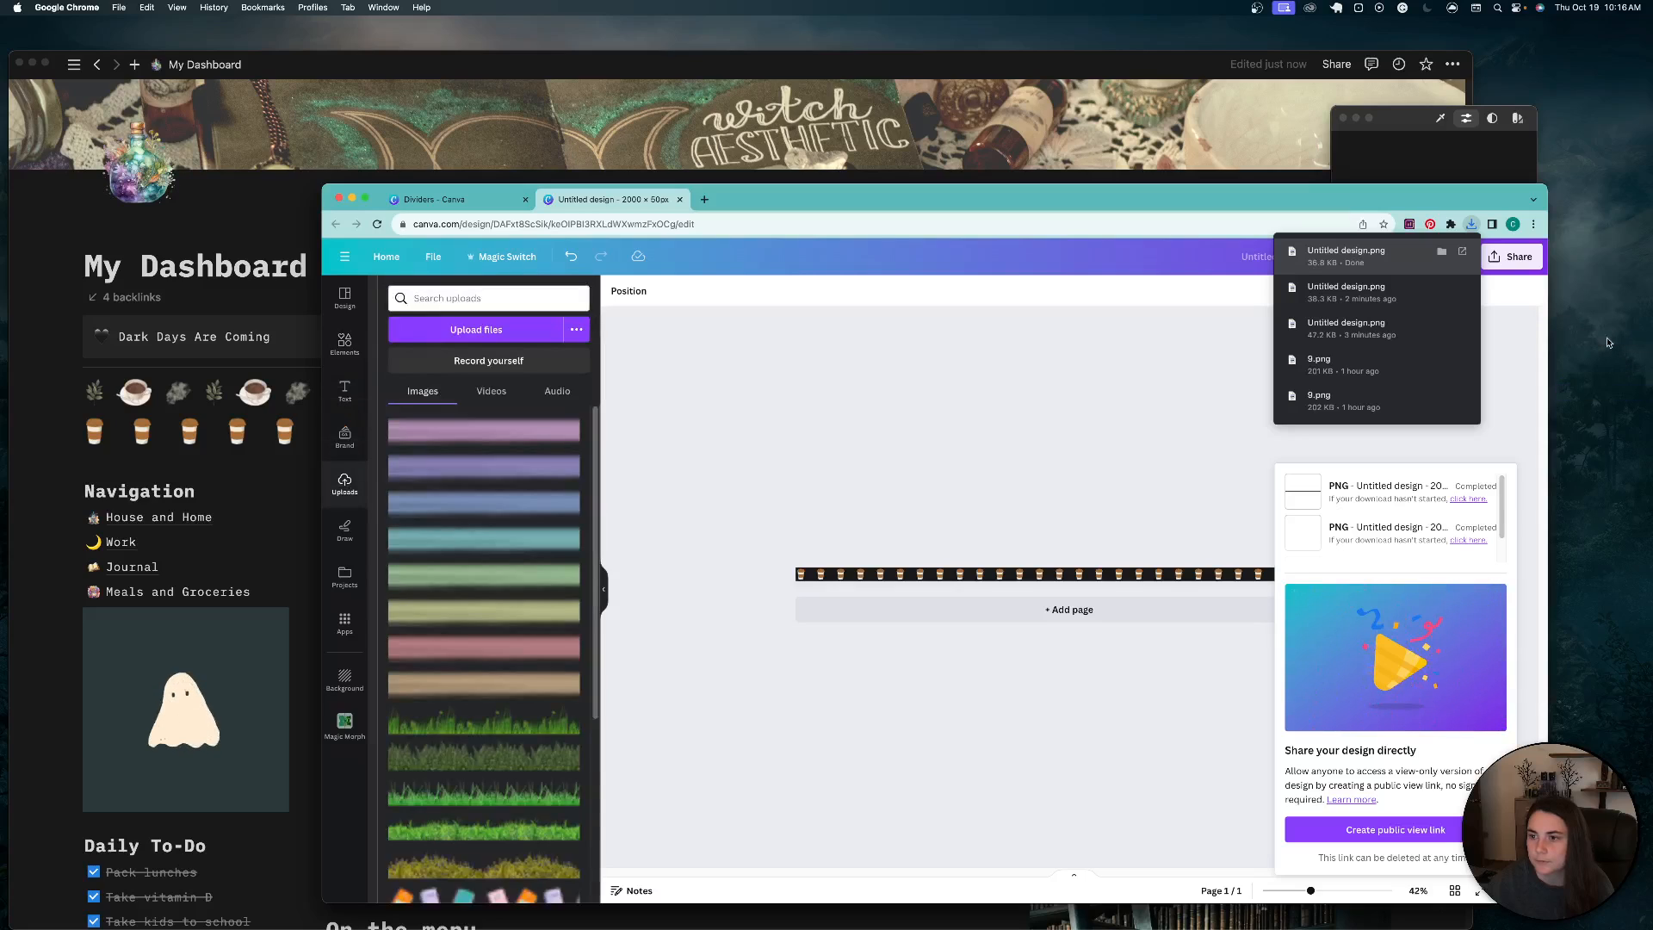
left_click(1141, 64)
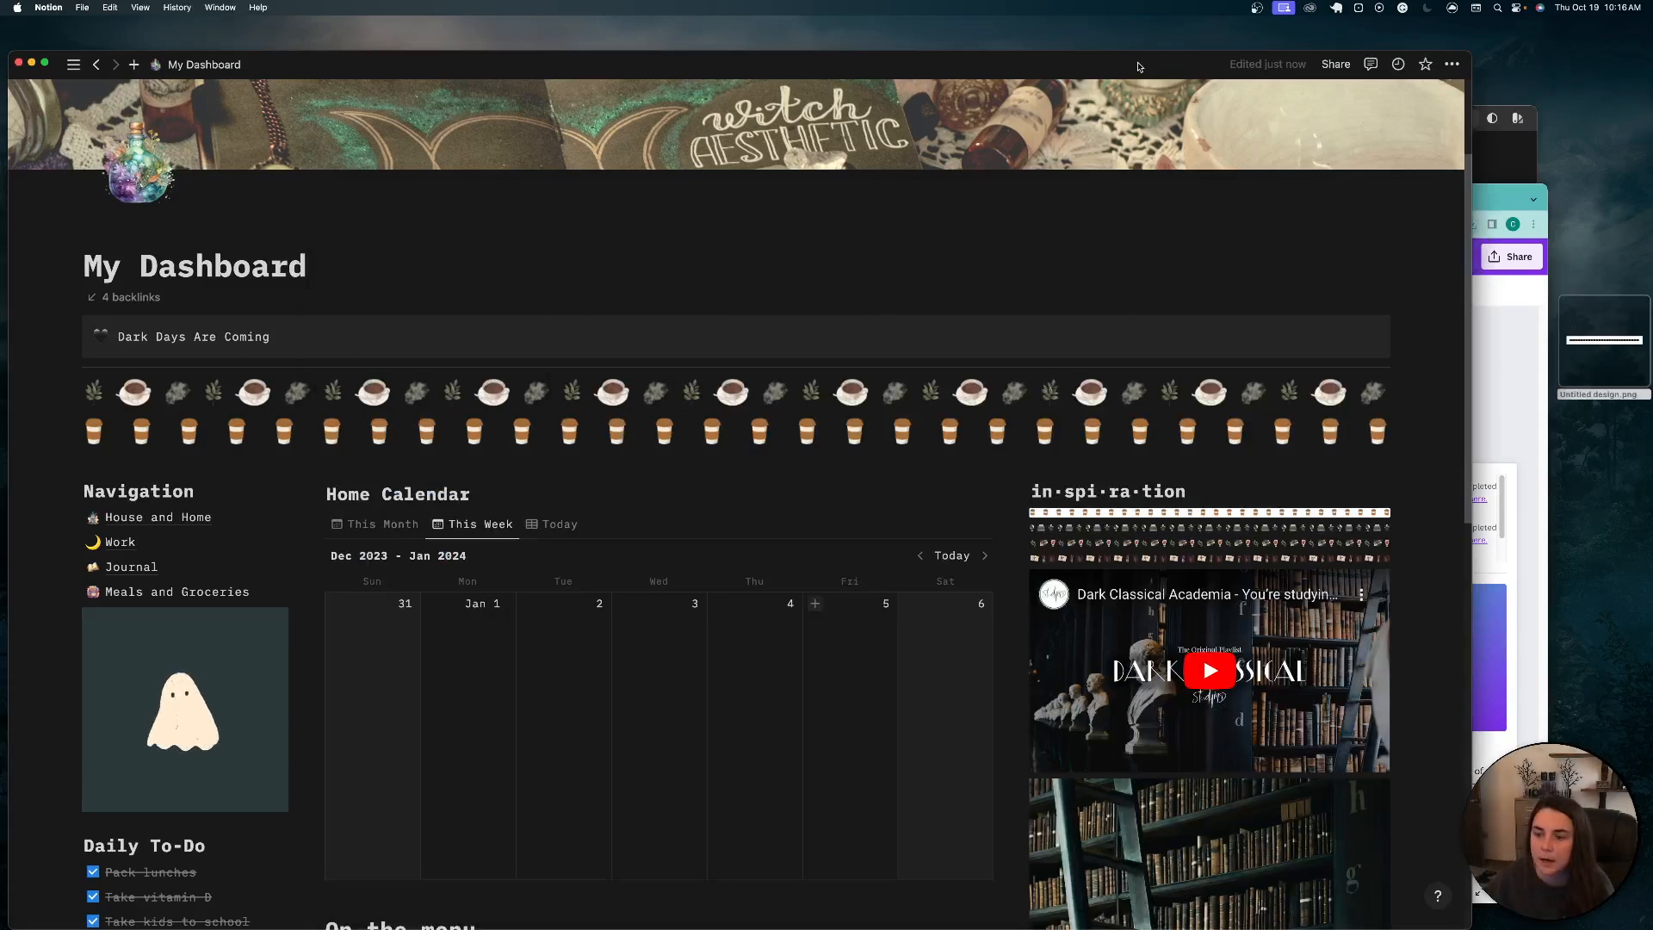
left_click_drag(1613, 342, 1110, 454)
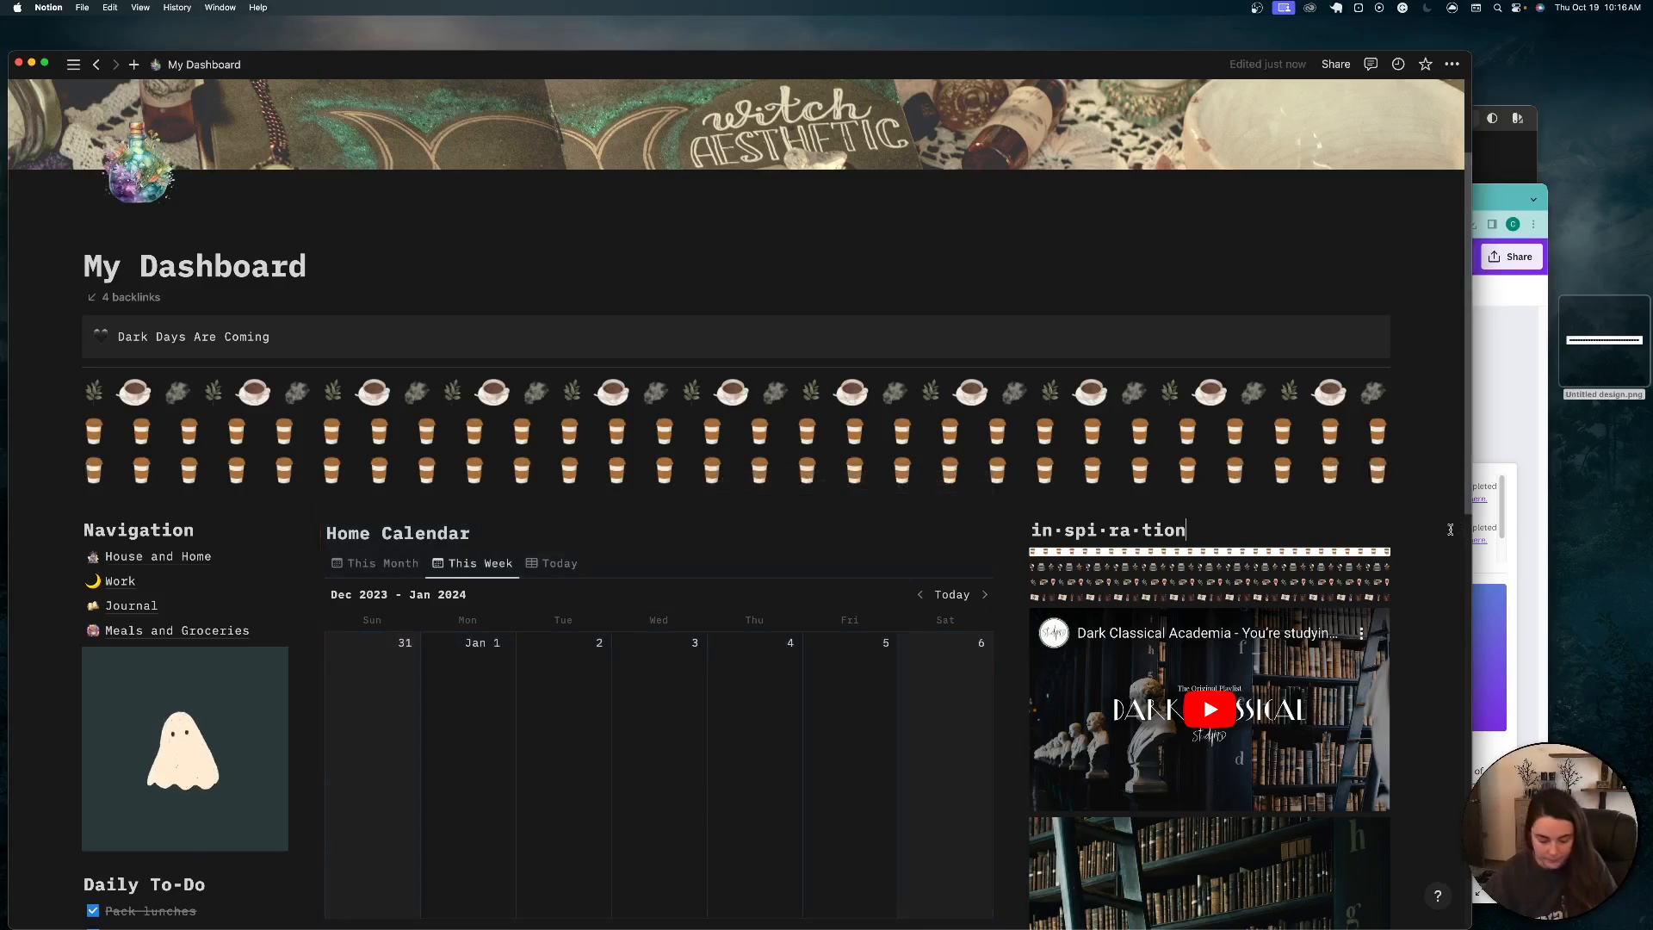
Step: Toggle Notion between themes, leave it in light mode and move the white-background divider from in·spi·ra·tion to below the dark divider
key("super+shift+l")
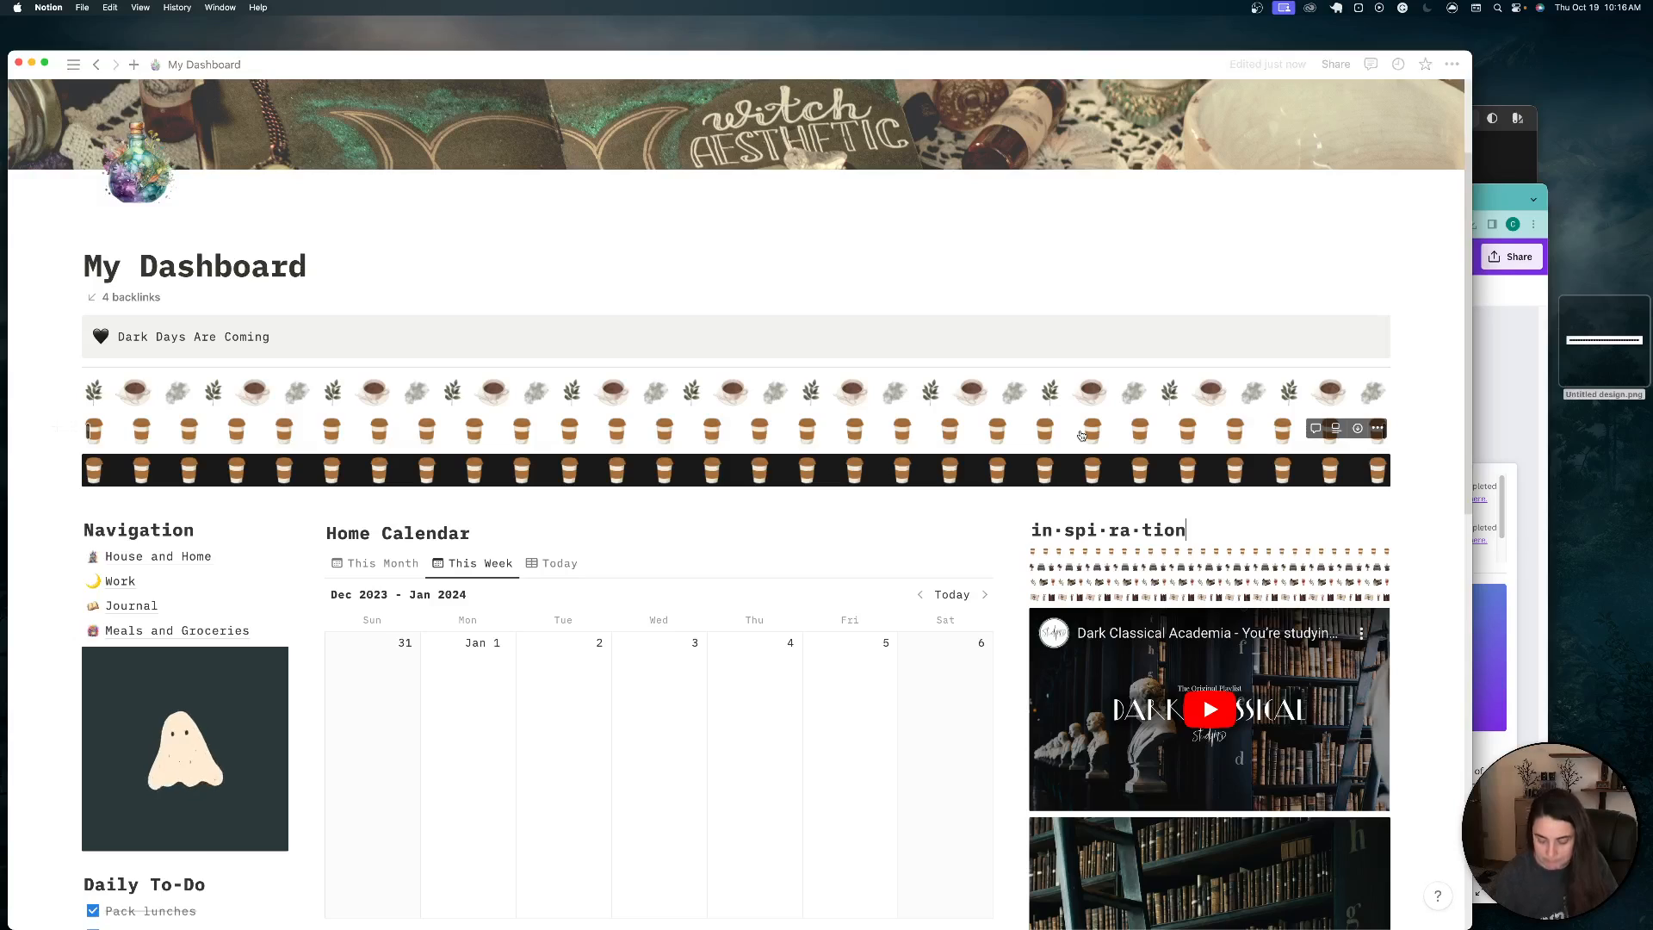
key("super+shift+l")
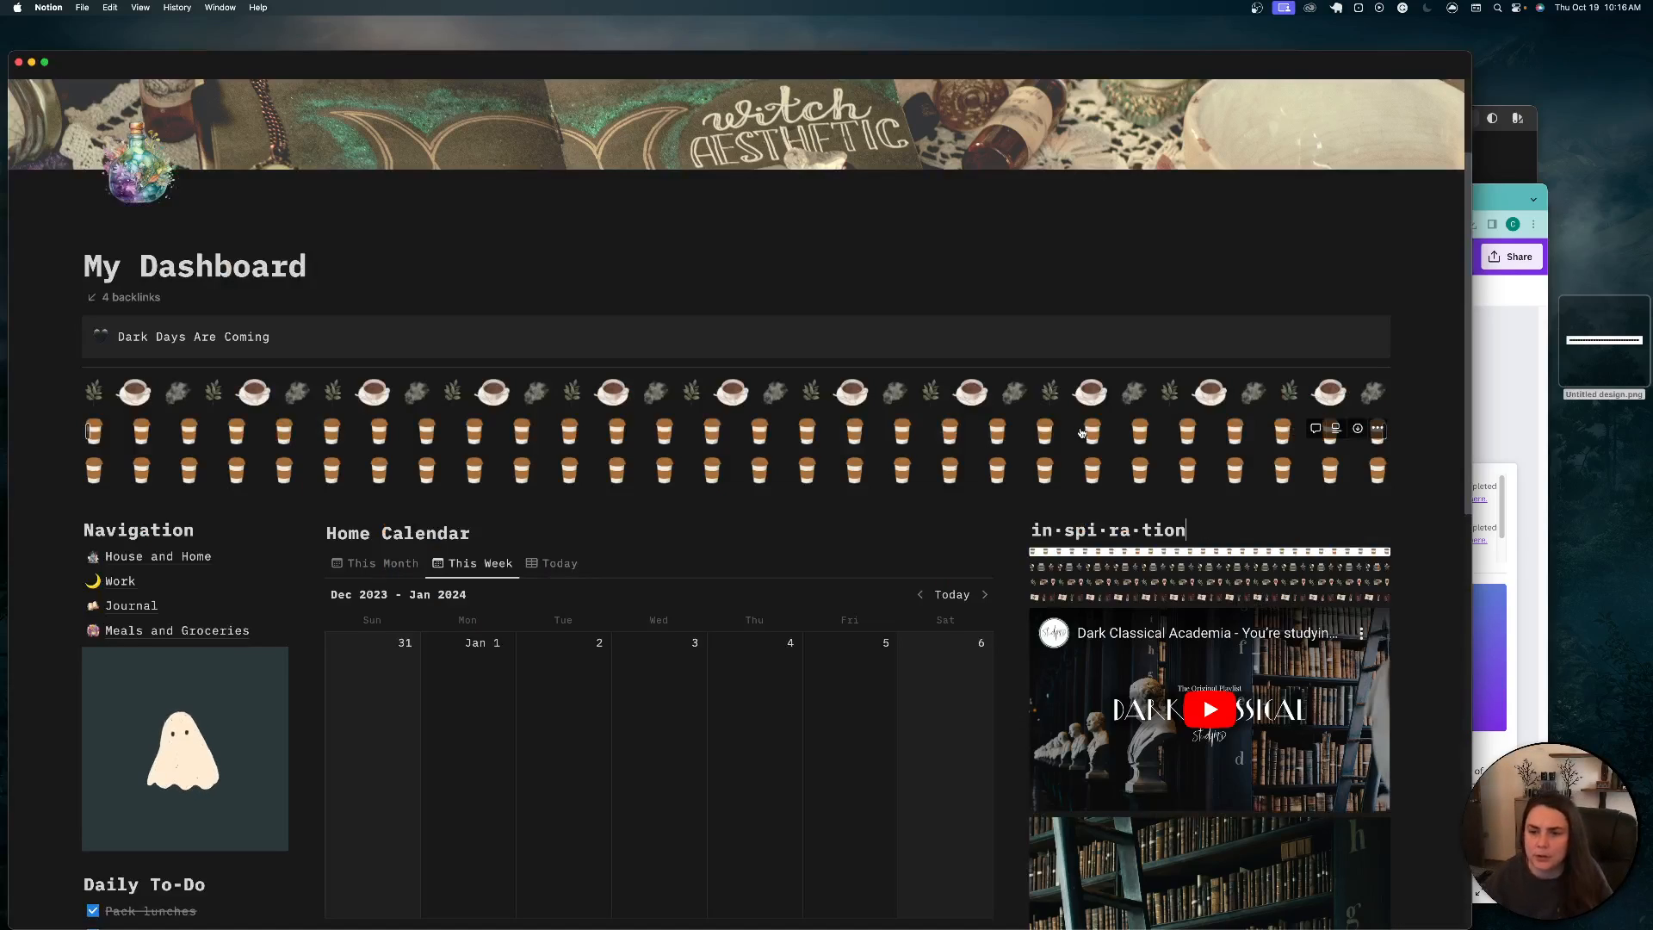
key("super+shift+l")
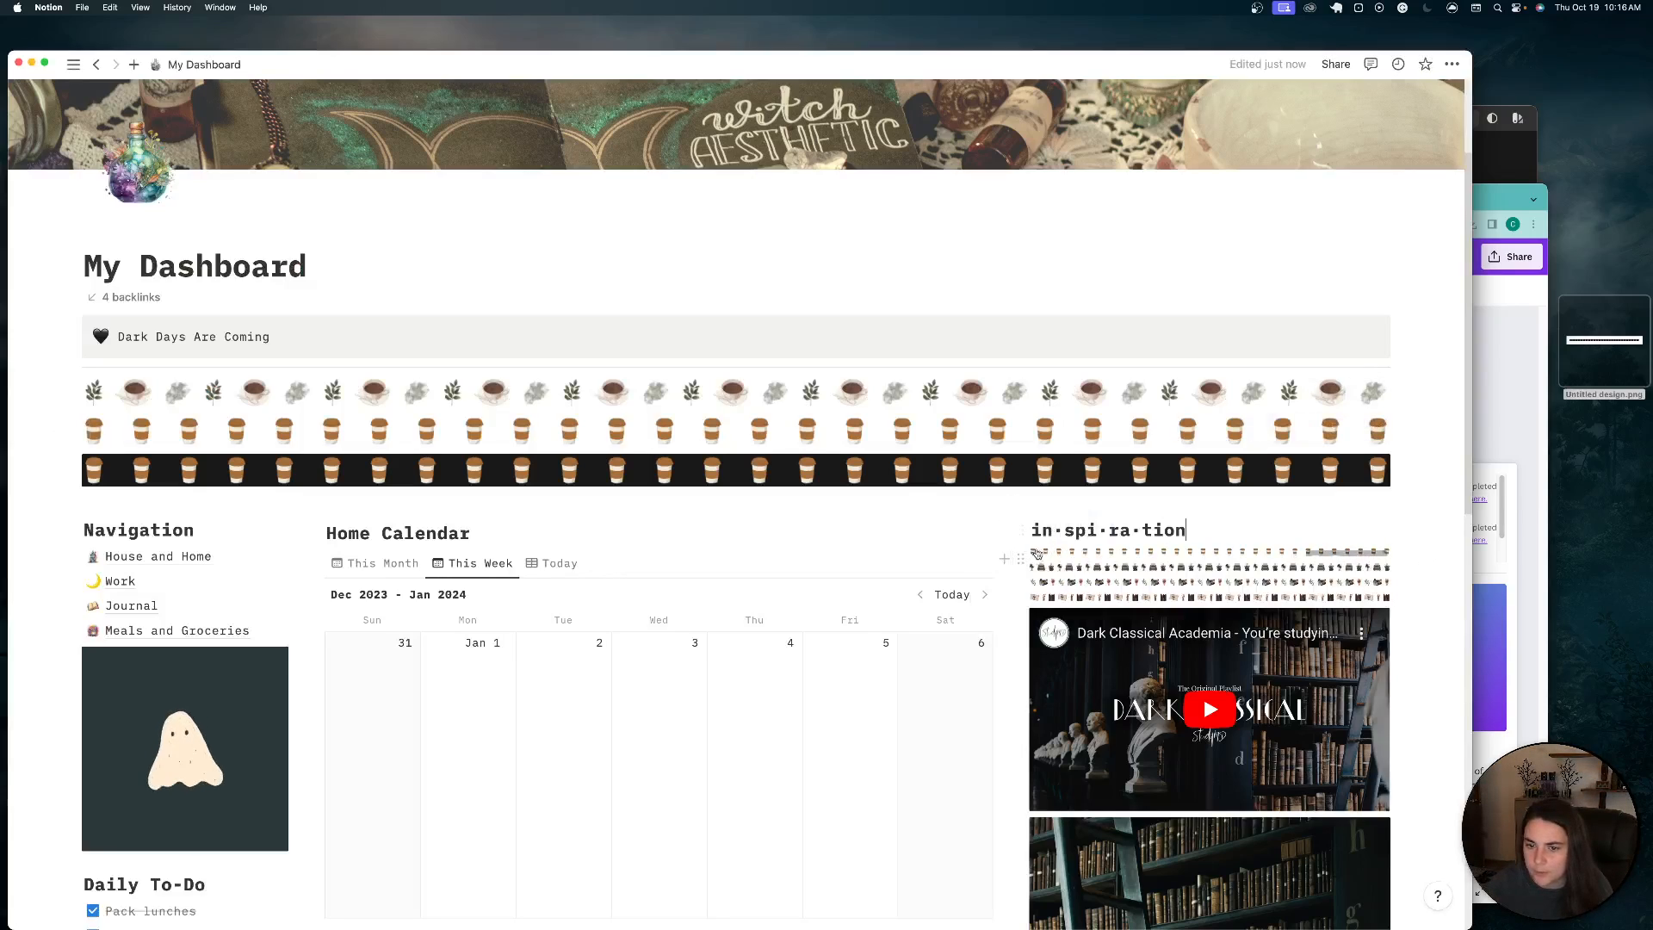
left_click_drag(1040, 556, 920, 486)
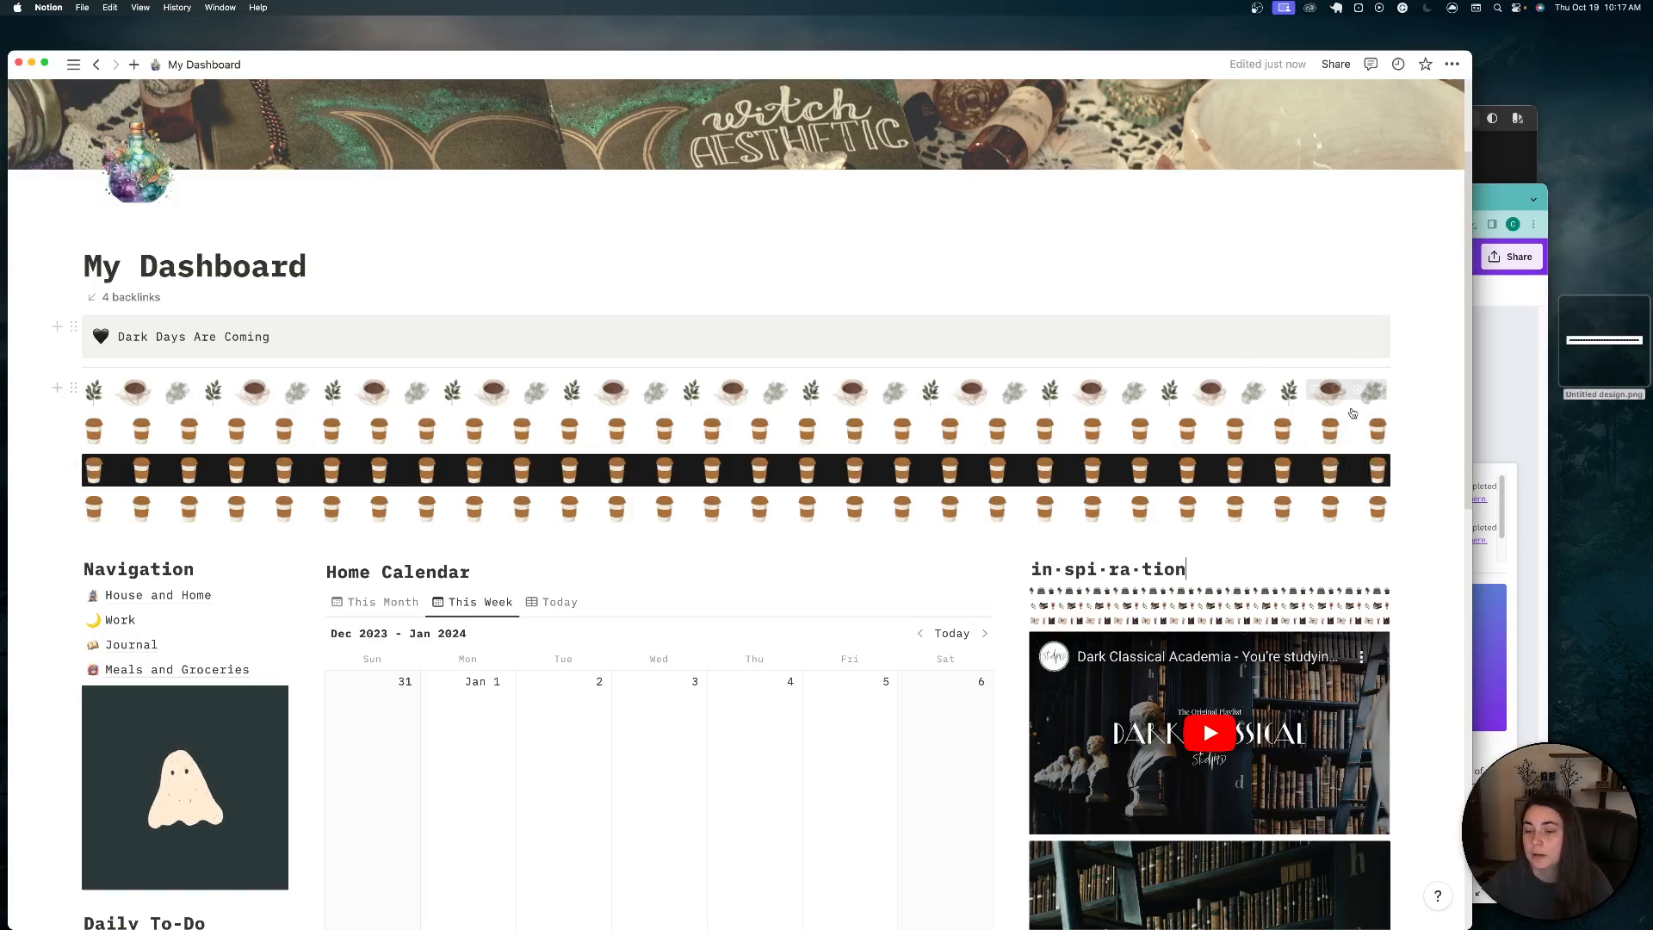
Step: Switch to Canva, reposition its window, add a blank second page to the design and show the elements library
left_click(1483, 205)
left_click_drag(1300, 199, 1320, 119)
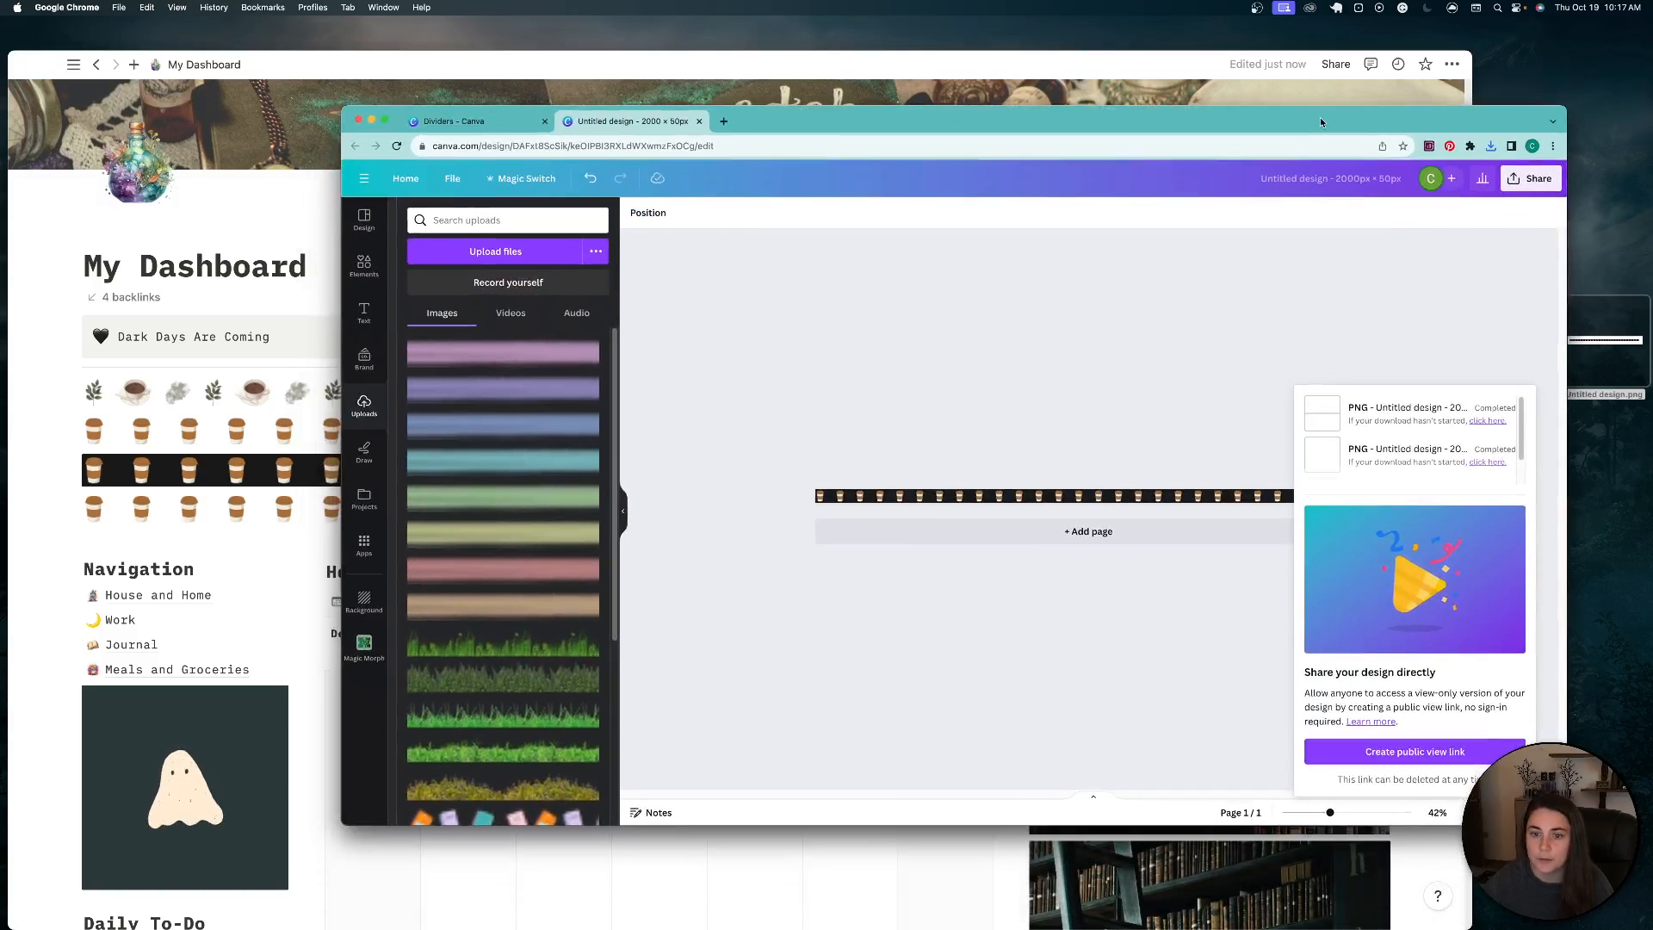
left_click(1150, 594)
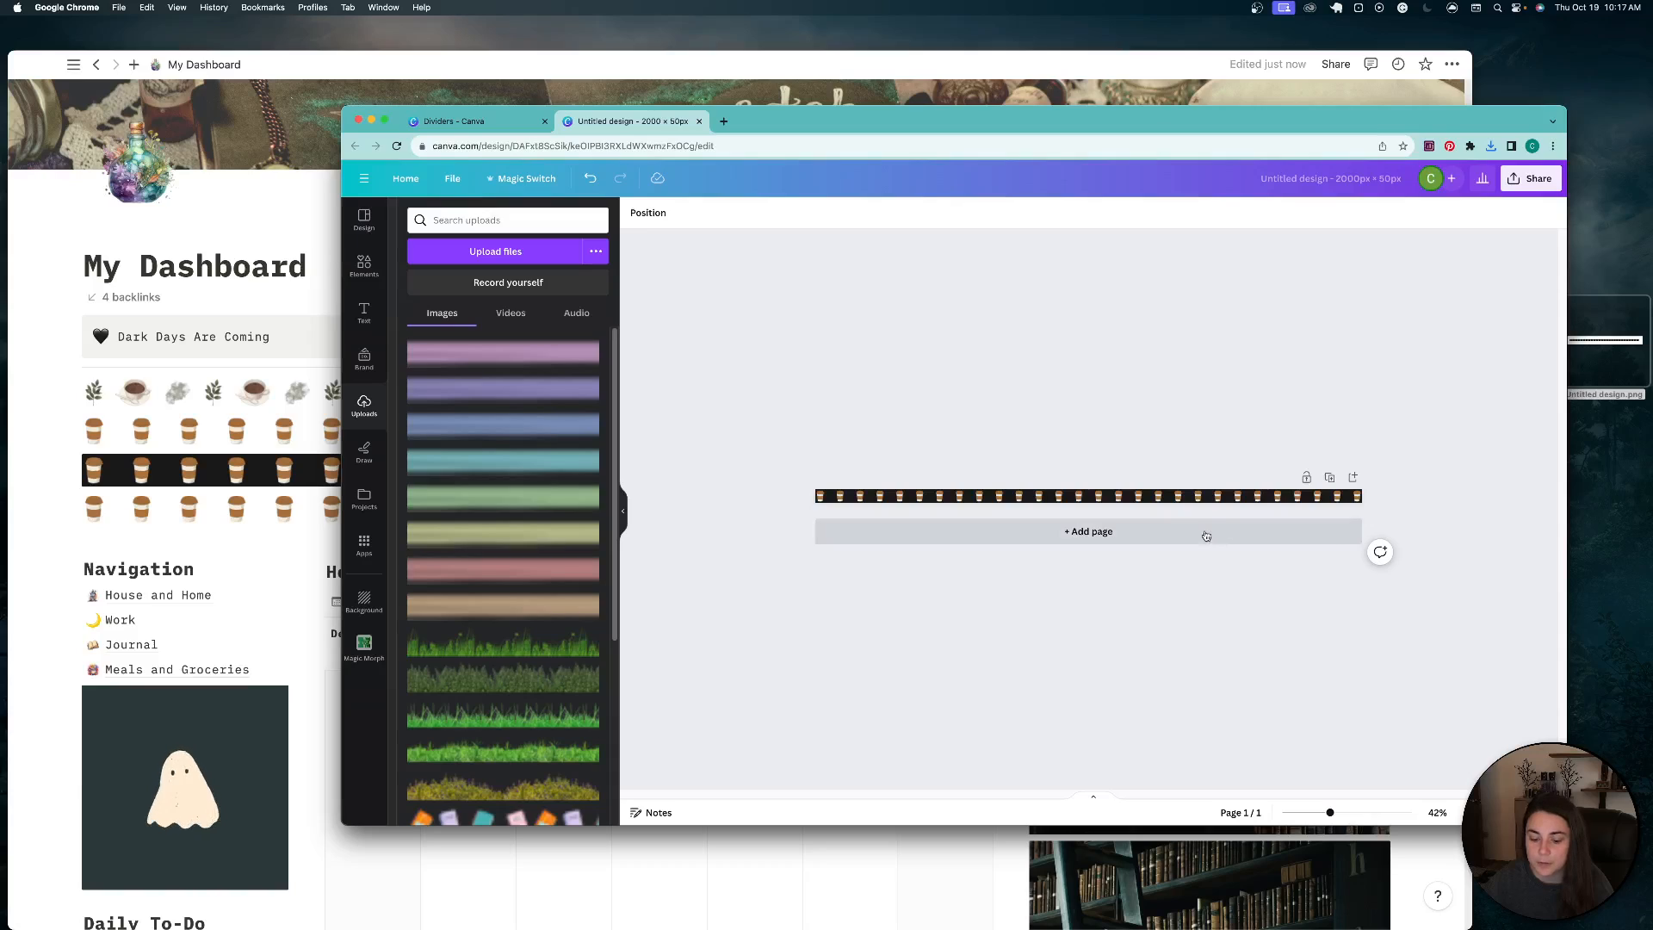
left_click(1207, 536)
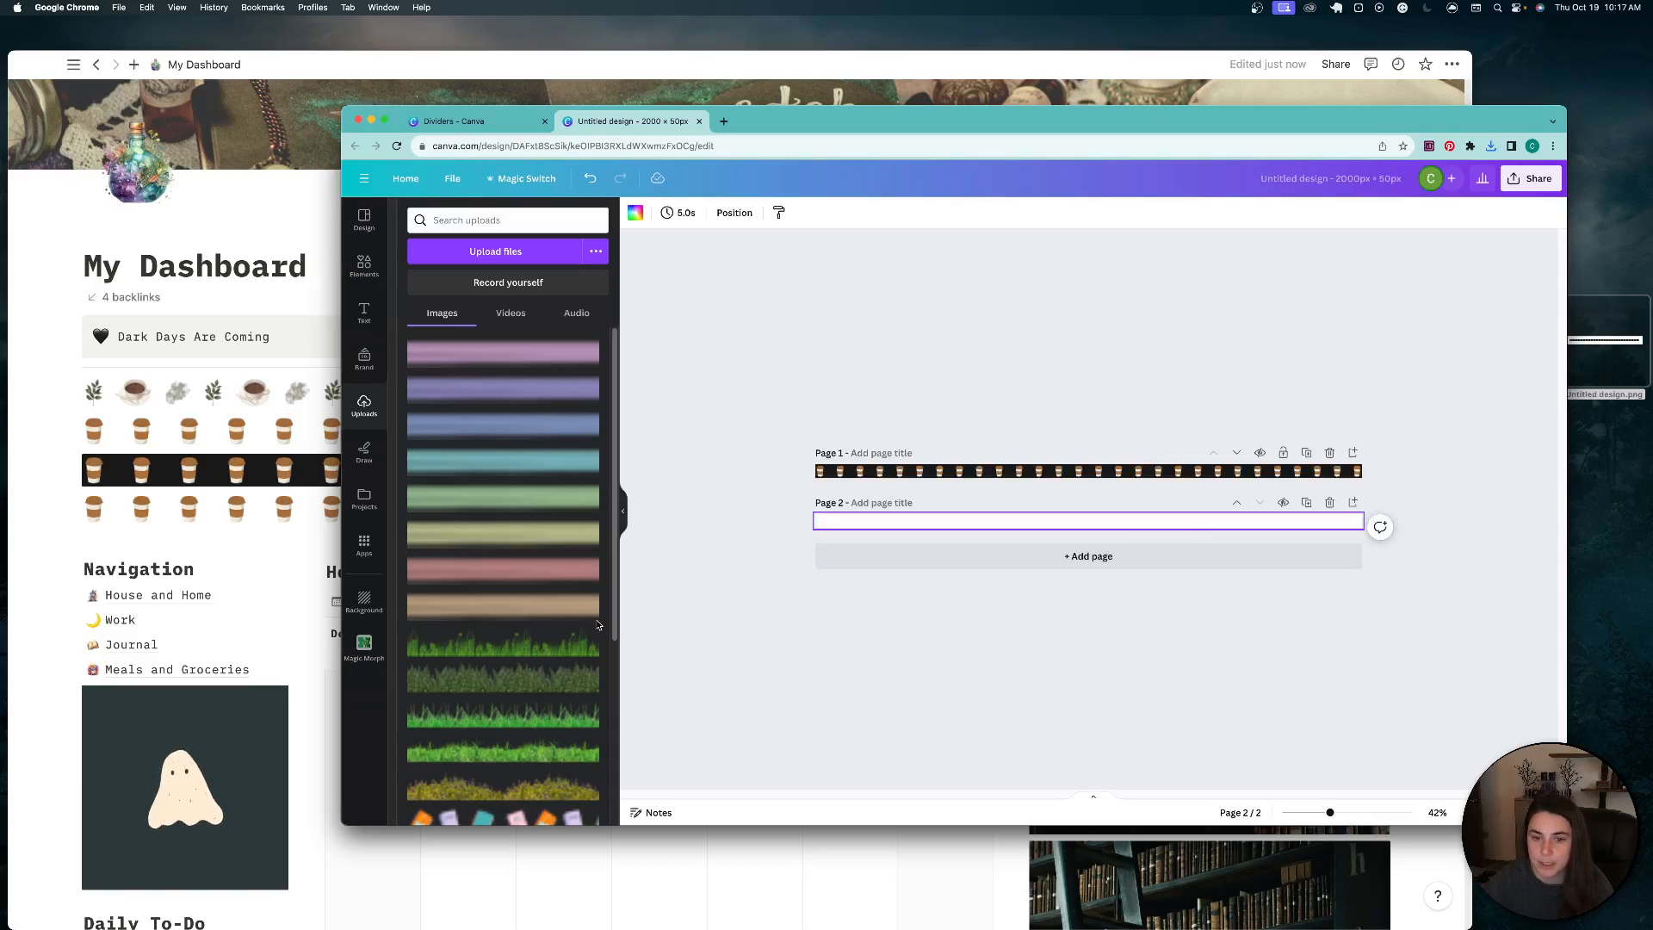
left_click(361, 267)
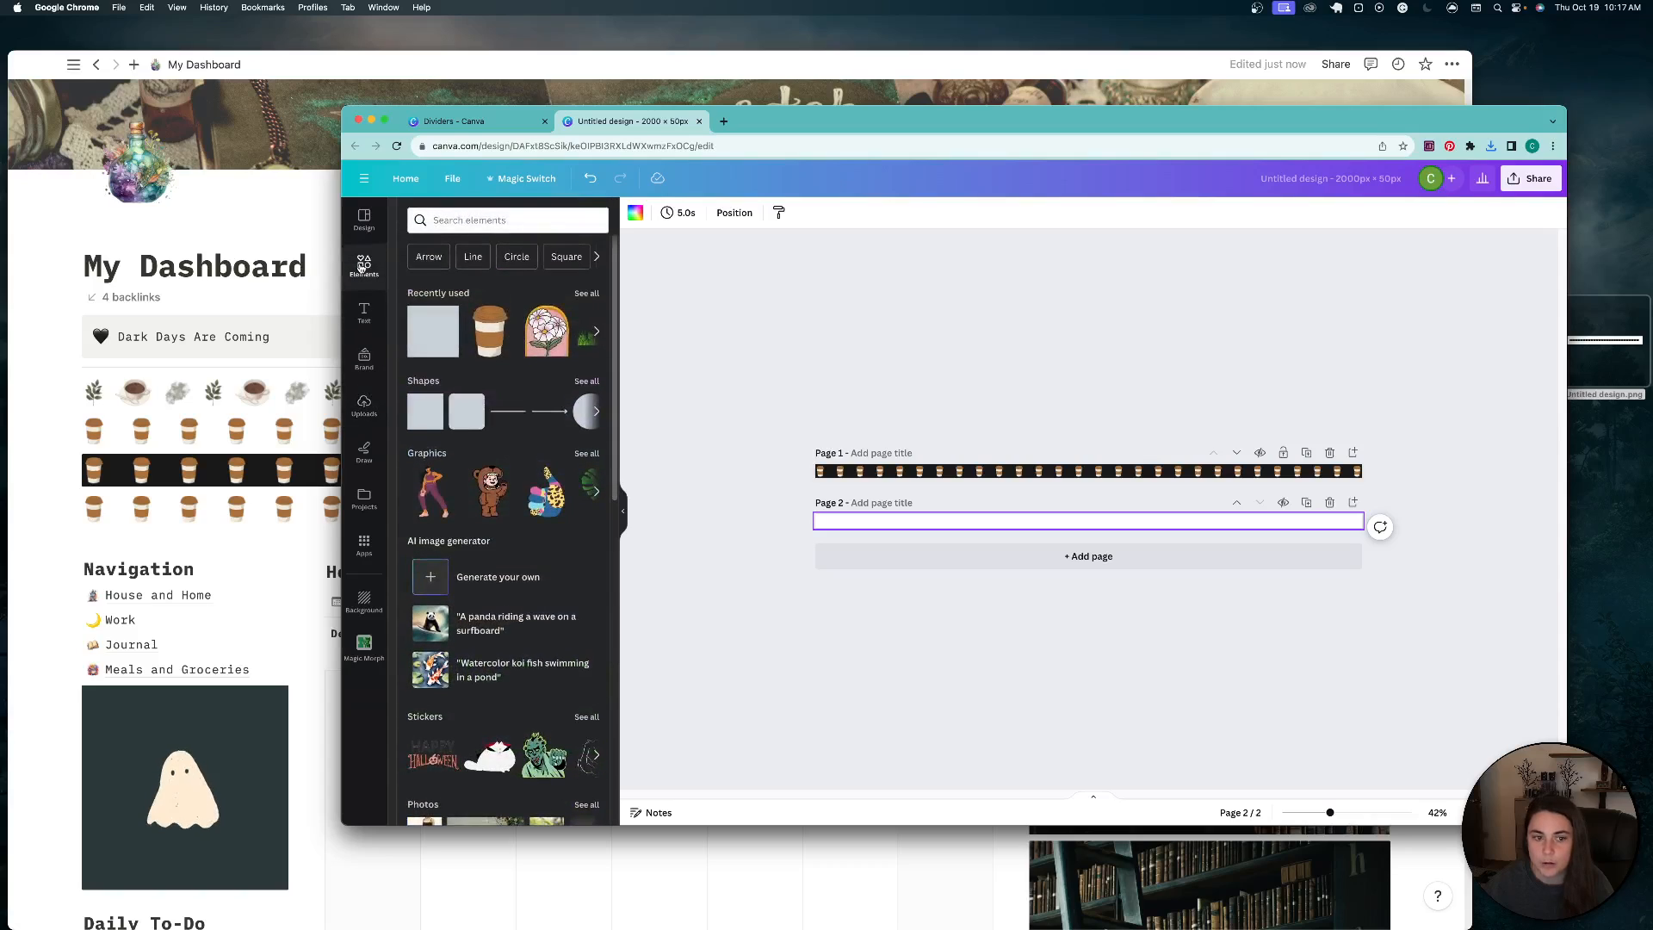
left_click(1539, 188)
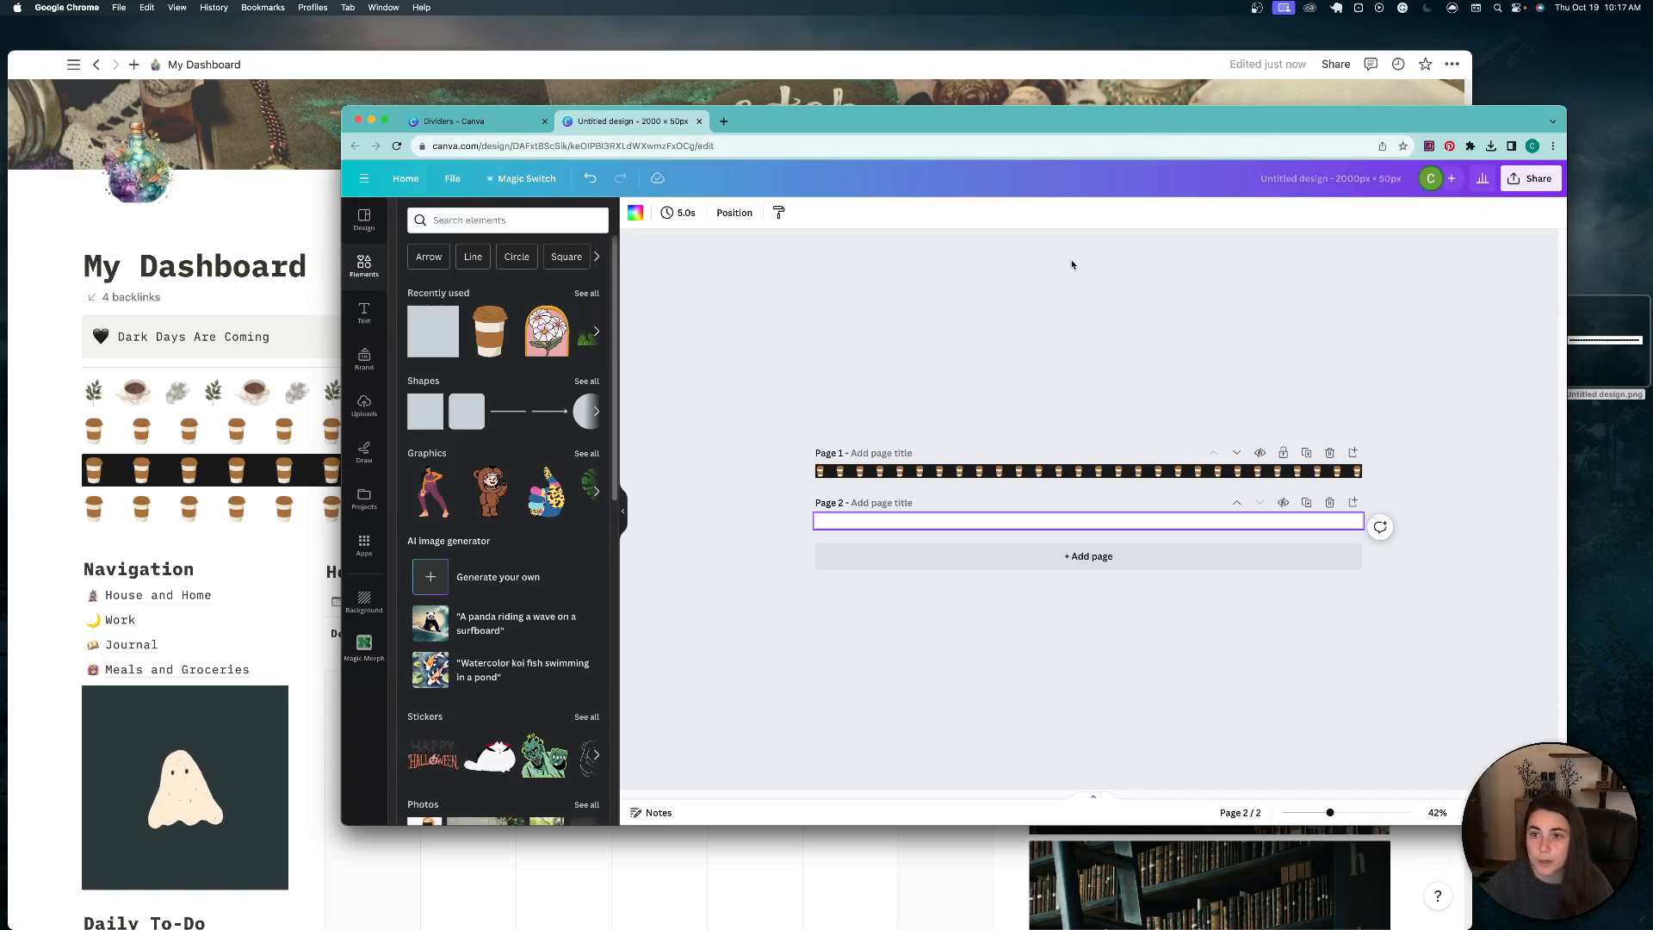
Step: Return to the Notion dashboard to compare the dividers, switch to Safari and open the Free Notion Dividers page in the Spec on a Speck shop
left_click(1076, 68)
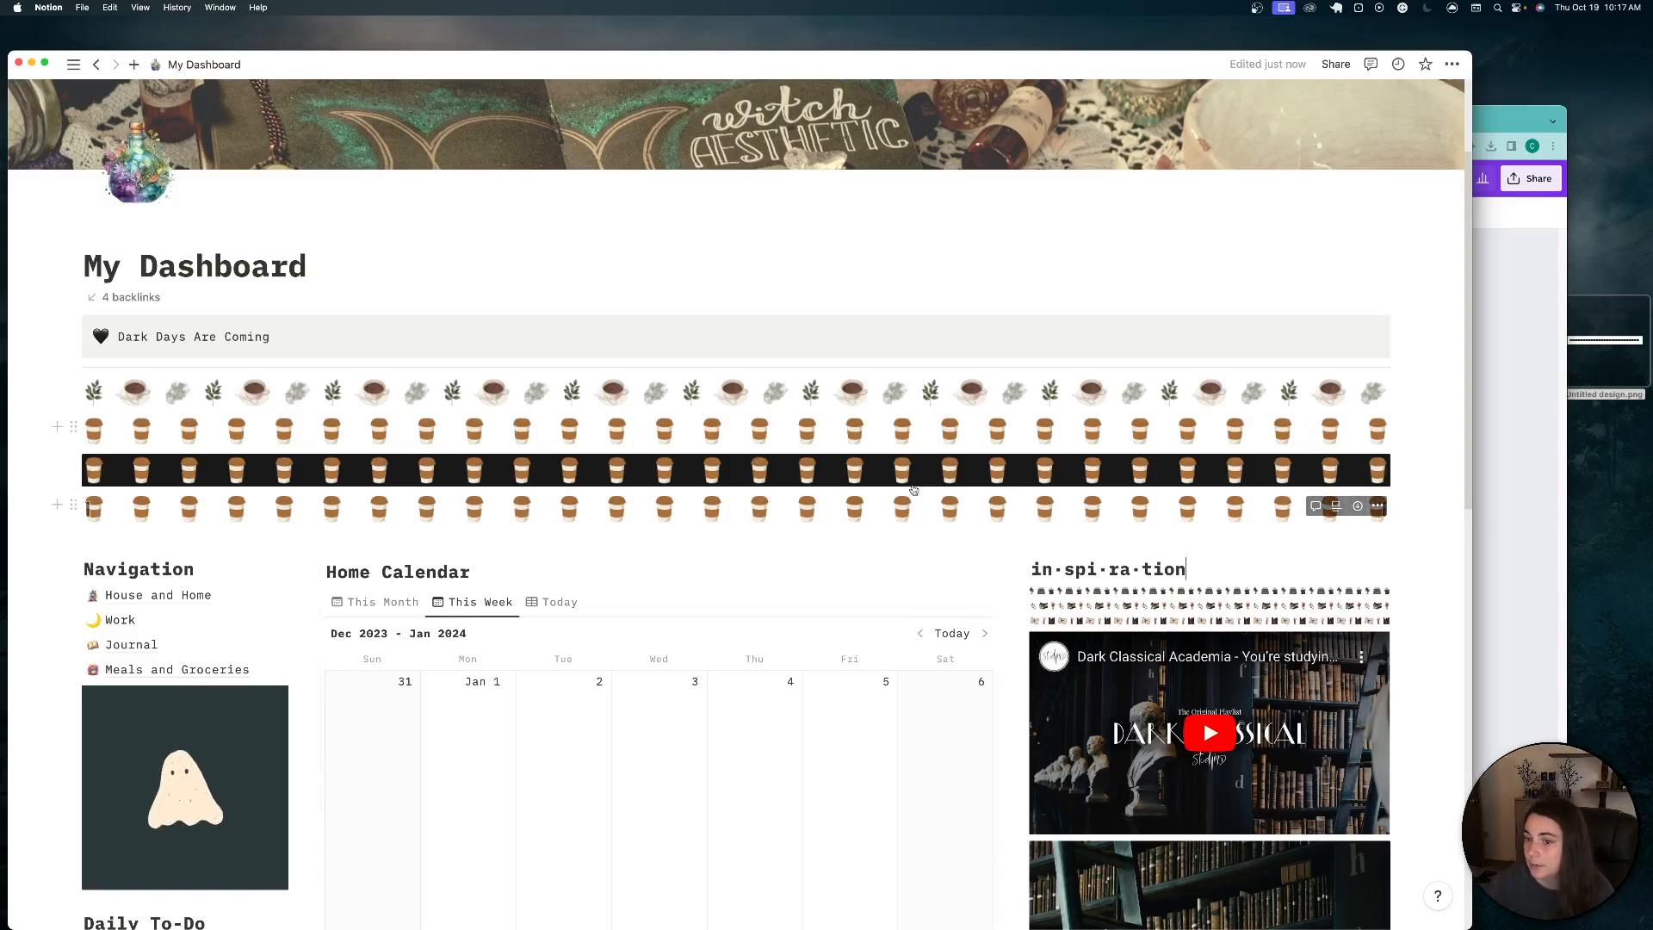
left_click(1430, 627)
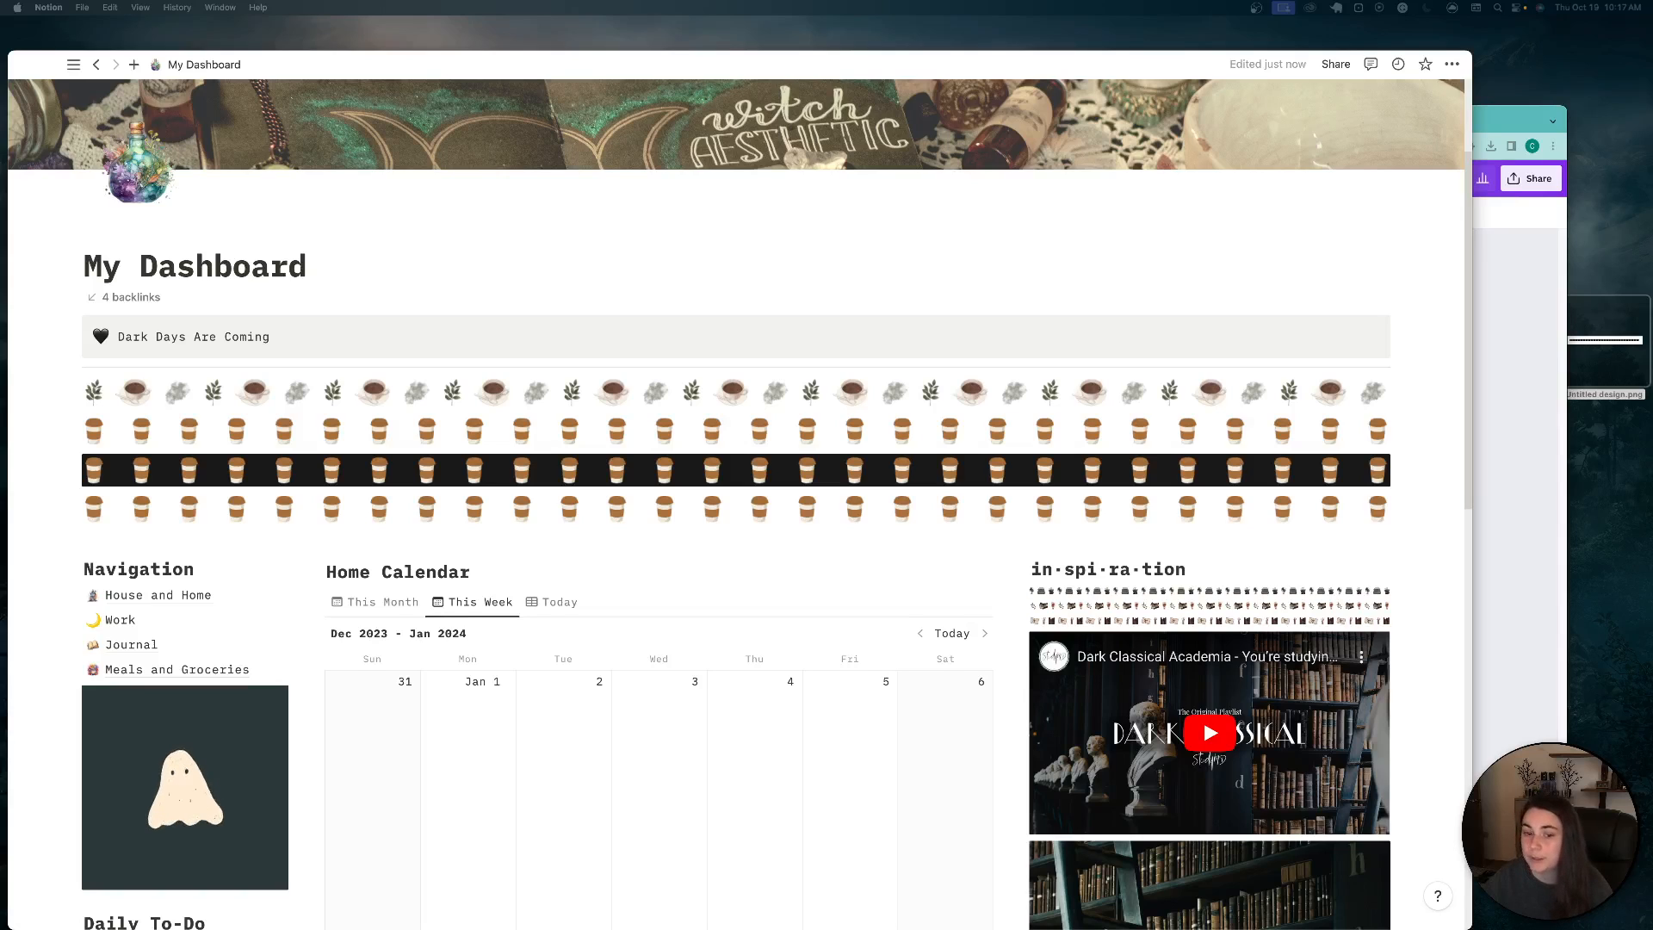
left_click_drag(1652, 95, 305, 94)
left_click_drag(1056, 656, 1560, 929)
mouse_move(603, 248)
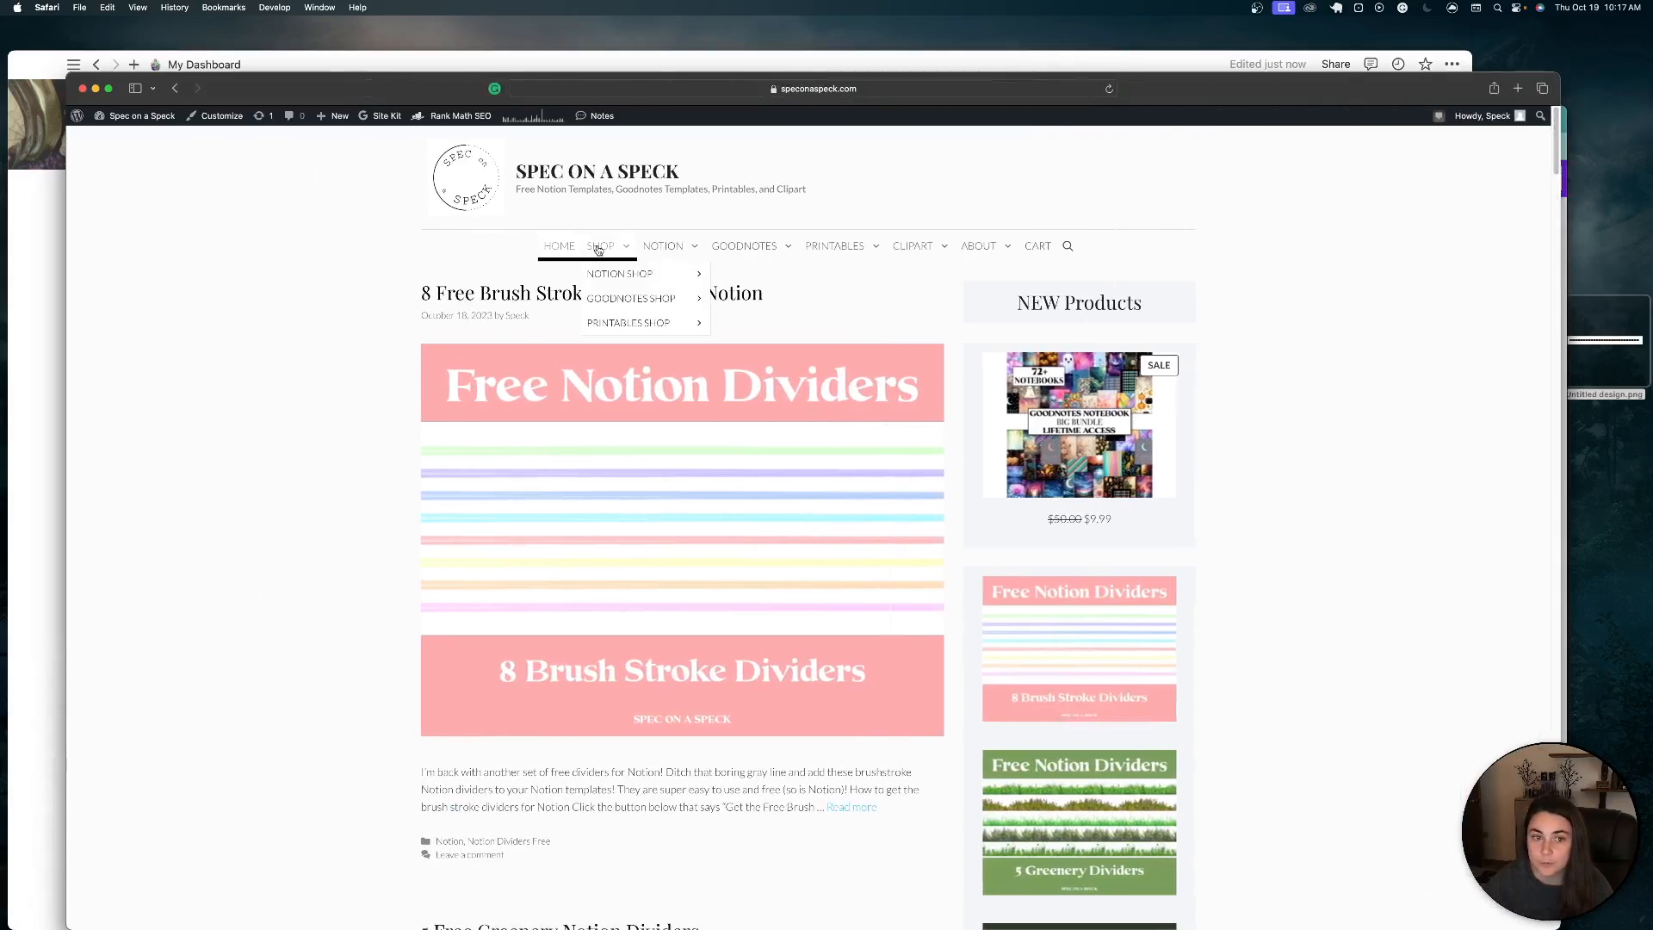
mouse_move(704, 274)
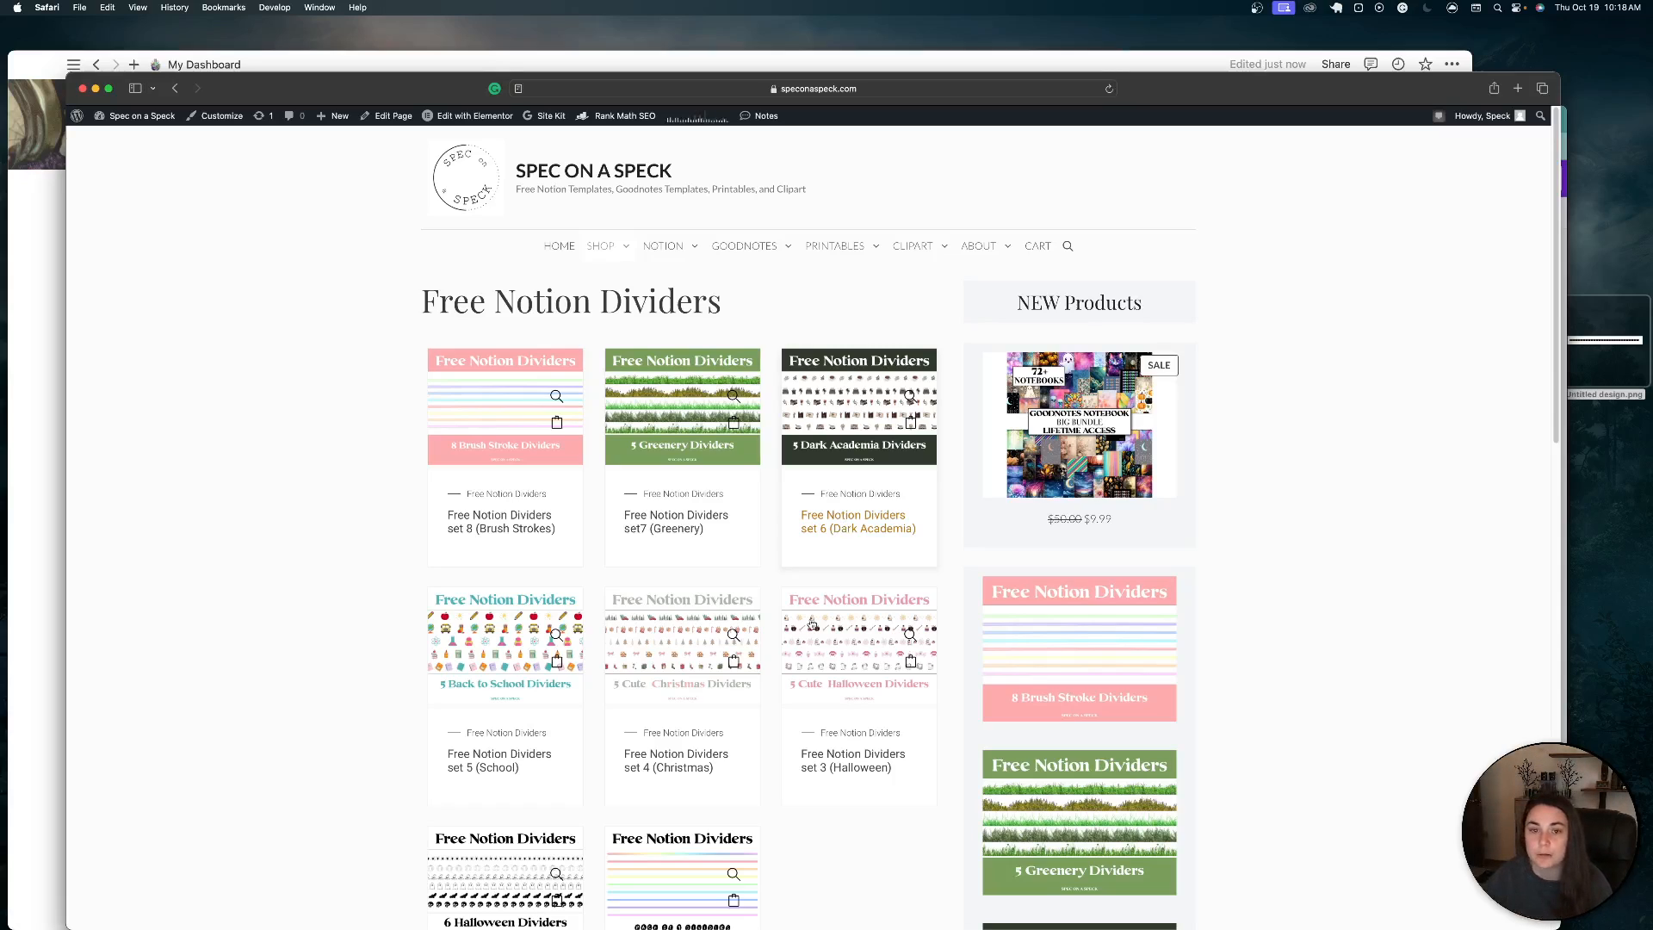
Step: Look through the ready-made divider sets on the Free Notion Dividers page, from set 8 (Brush Strokes) to set 1
scroll(814, 620, "down", 5)
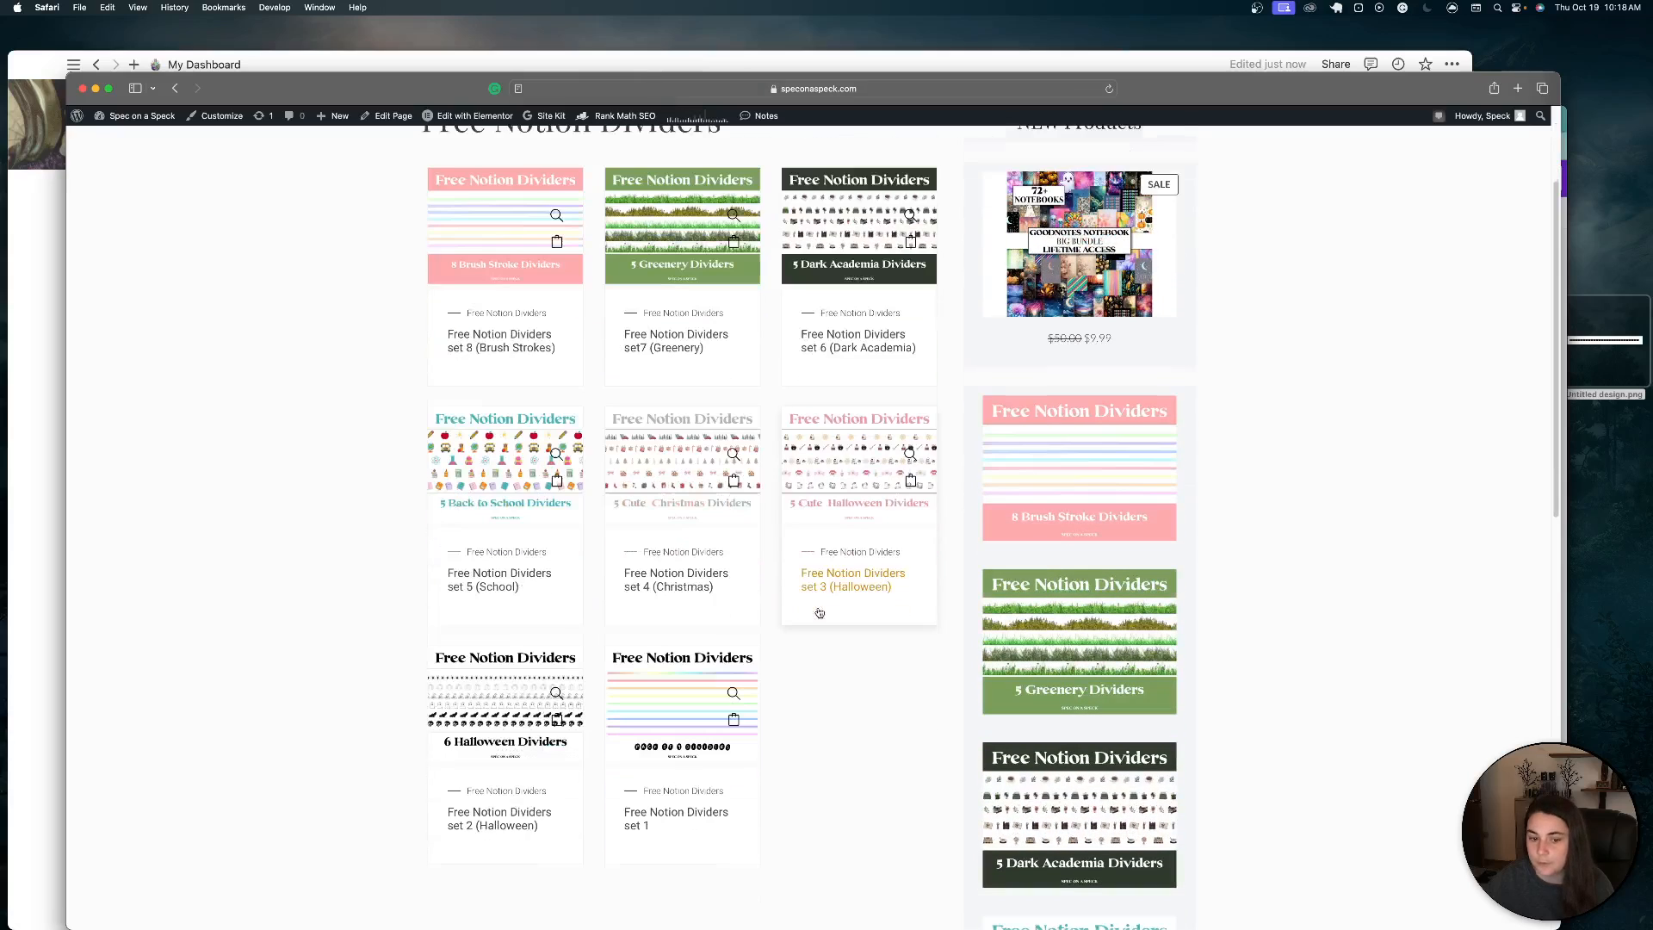
scroll(820, 613, "down", 2)
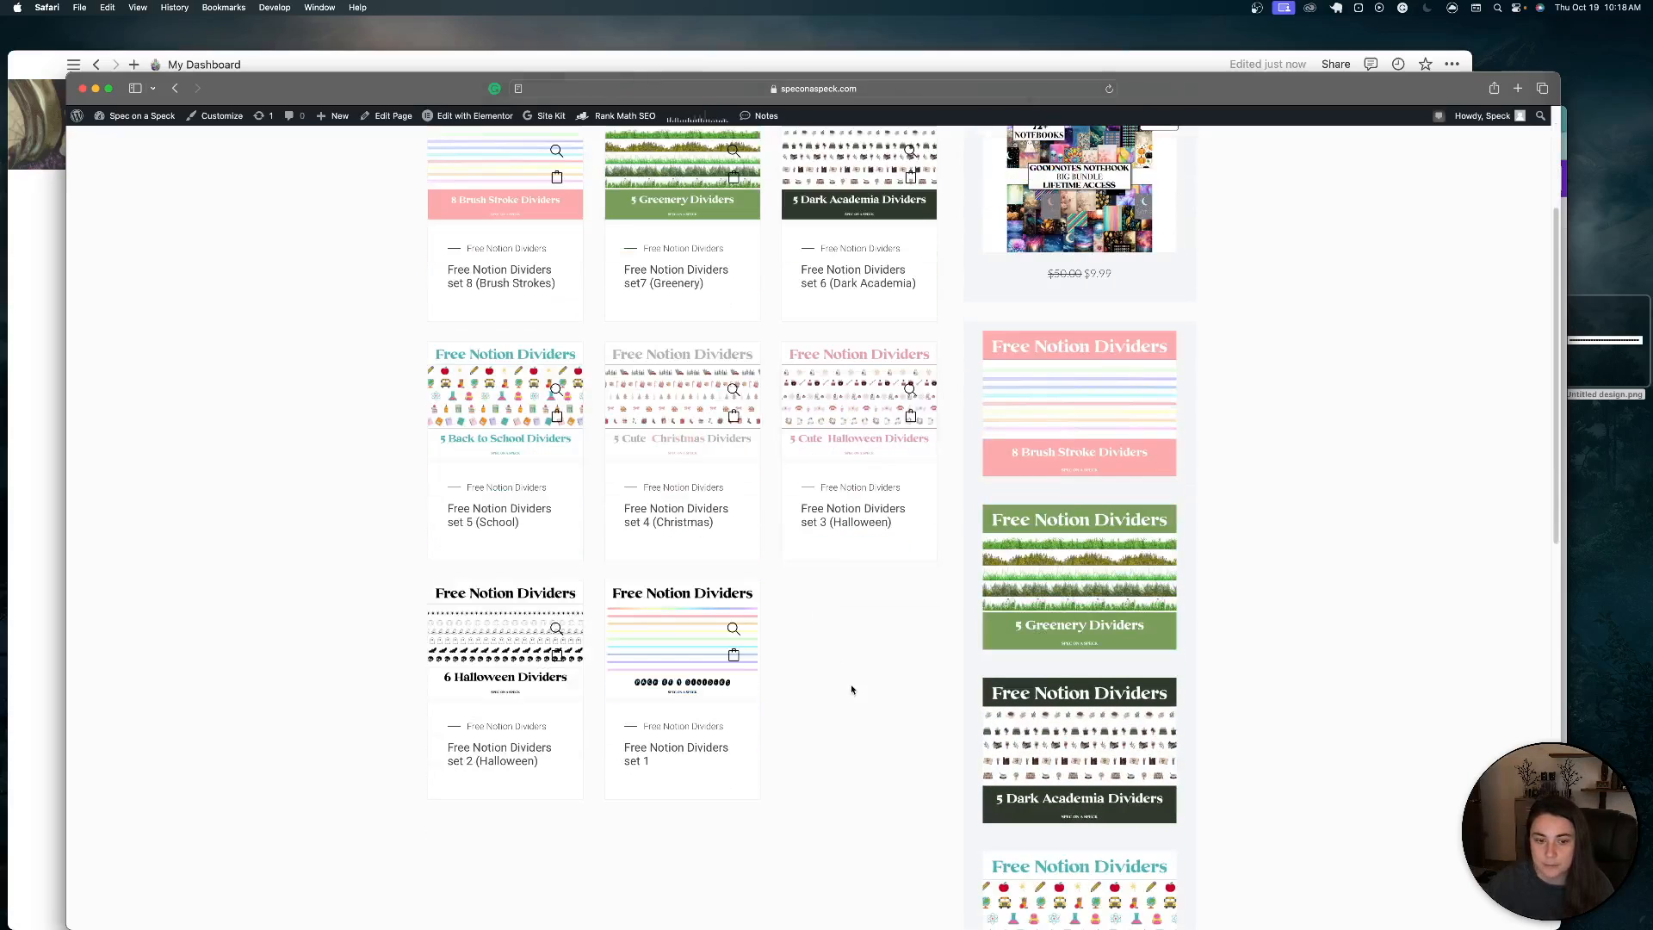
scroll(845, 681, "up", 3)
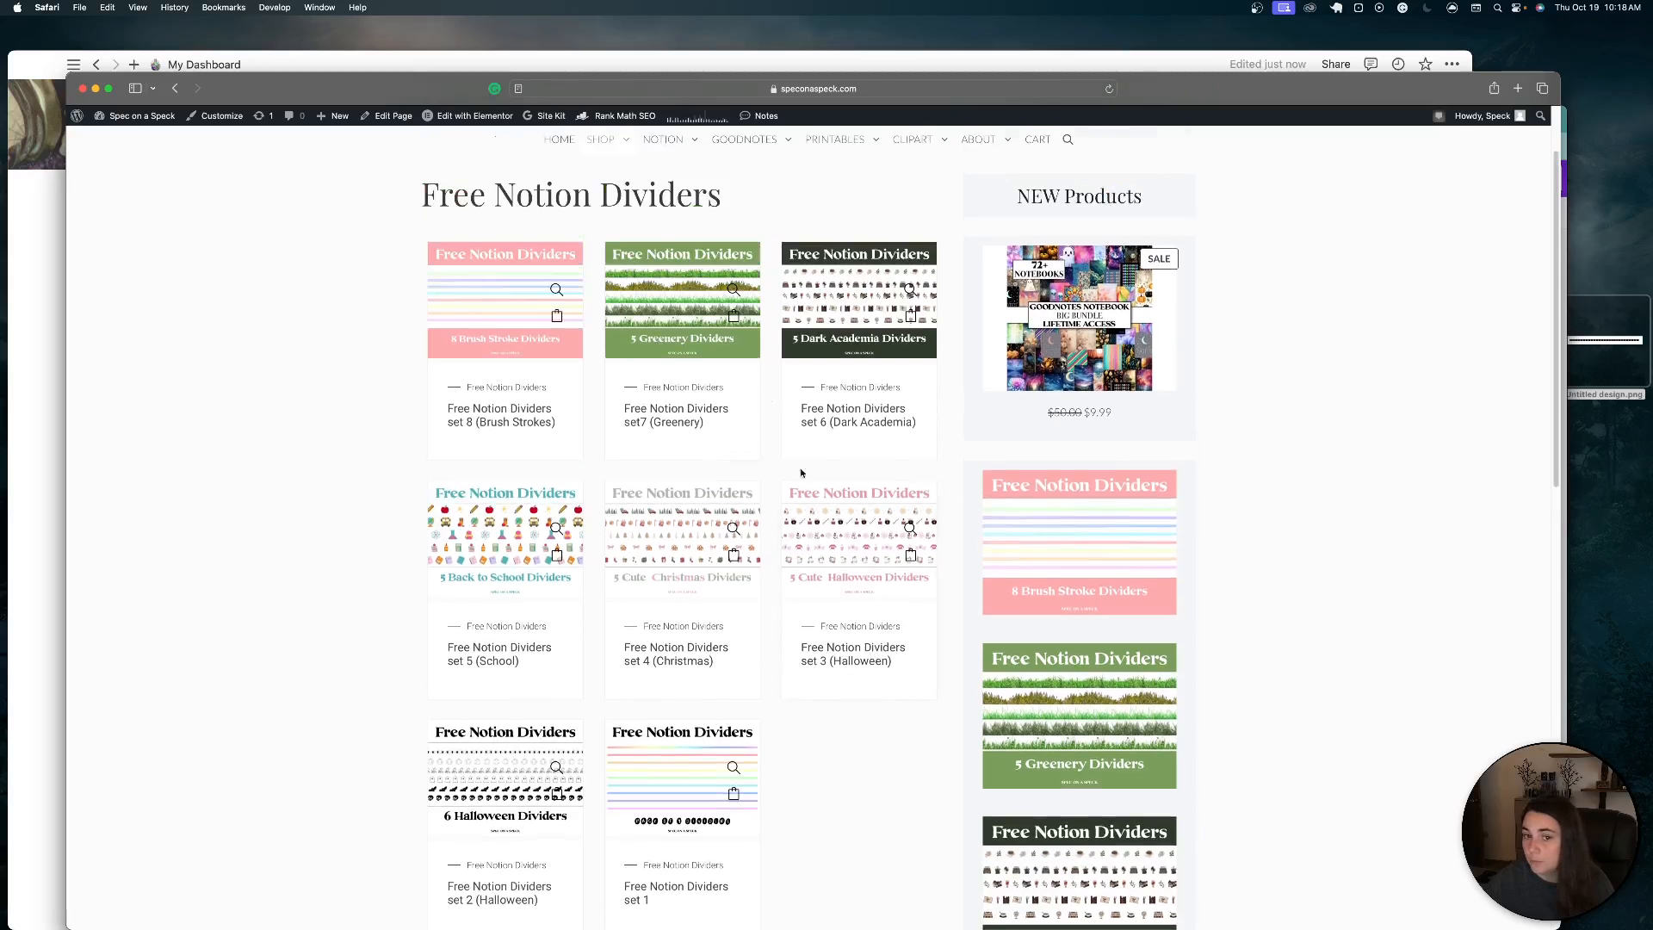
scroll(796, 525, "up", 3)
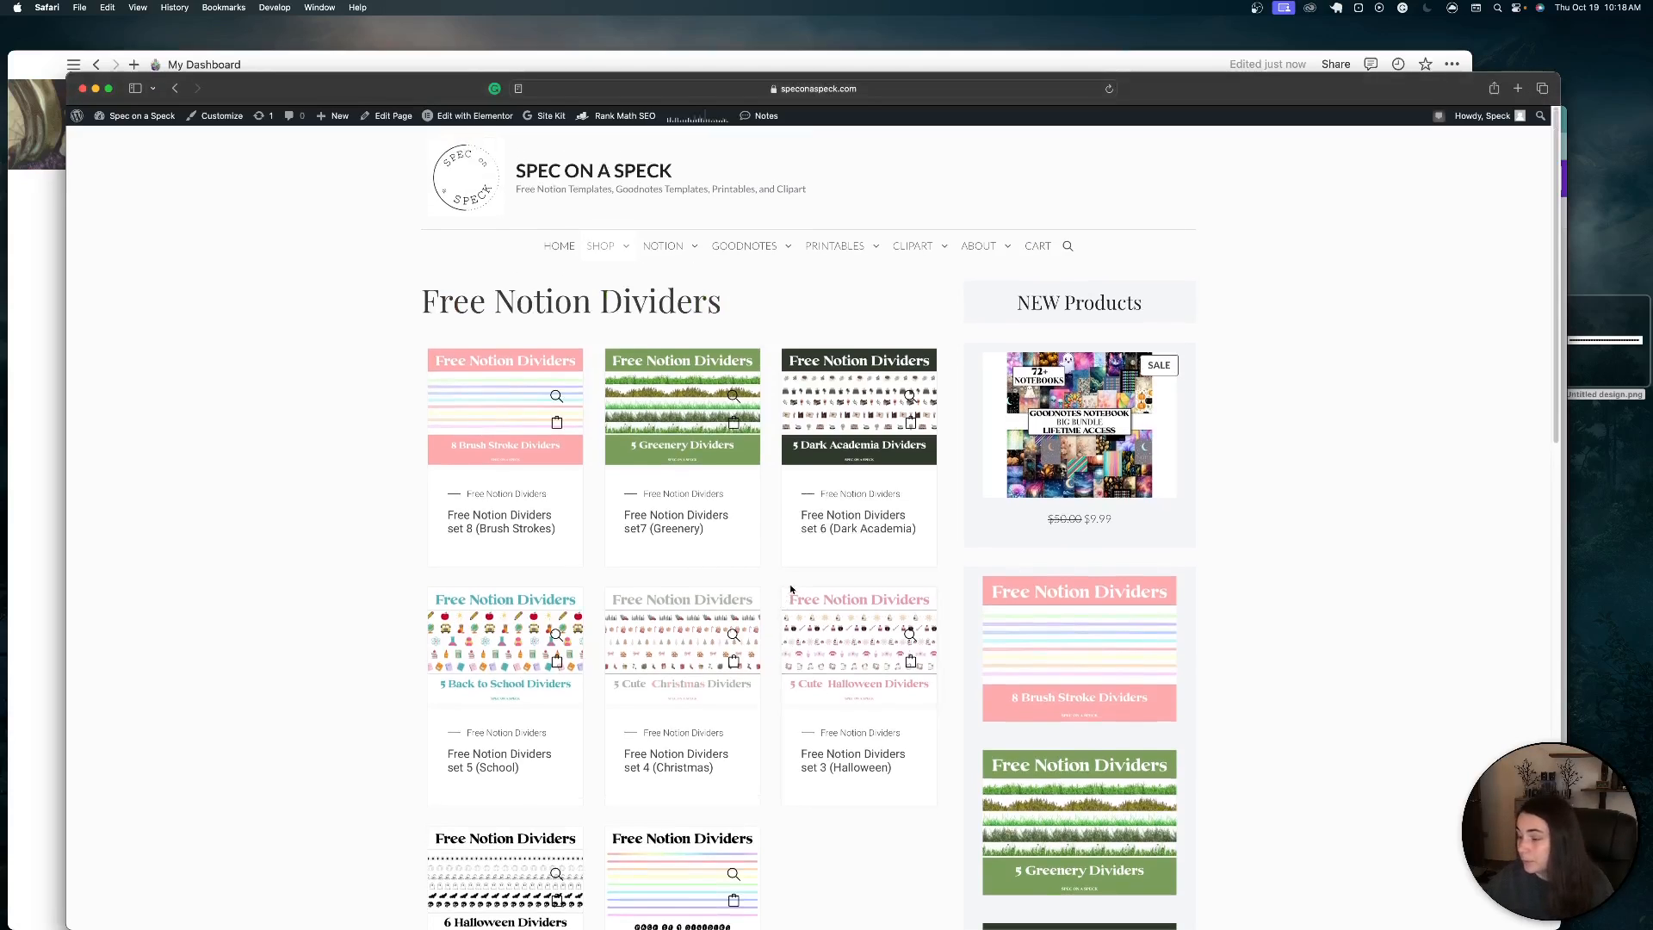
Step: Switch to the Notion dashboard, reposition its window, and return to the Canva divider design in Chrome
left_click(28, 375)
left_click_drag(582, 64, 688, 53)
mouse_move(1021, 904)
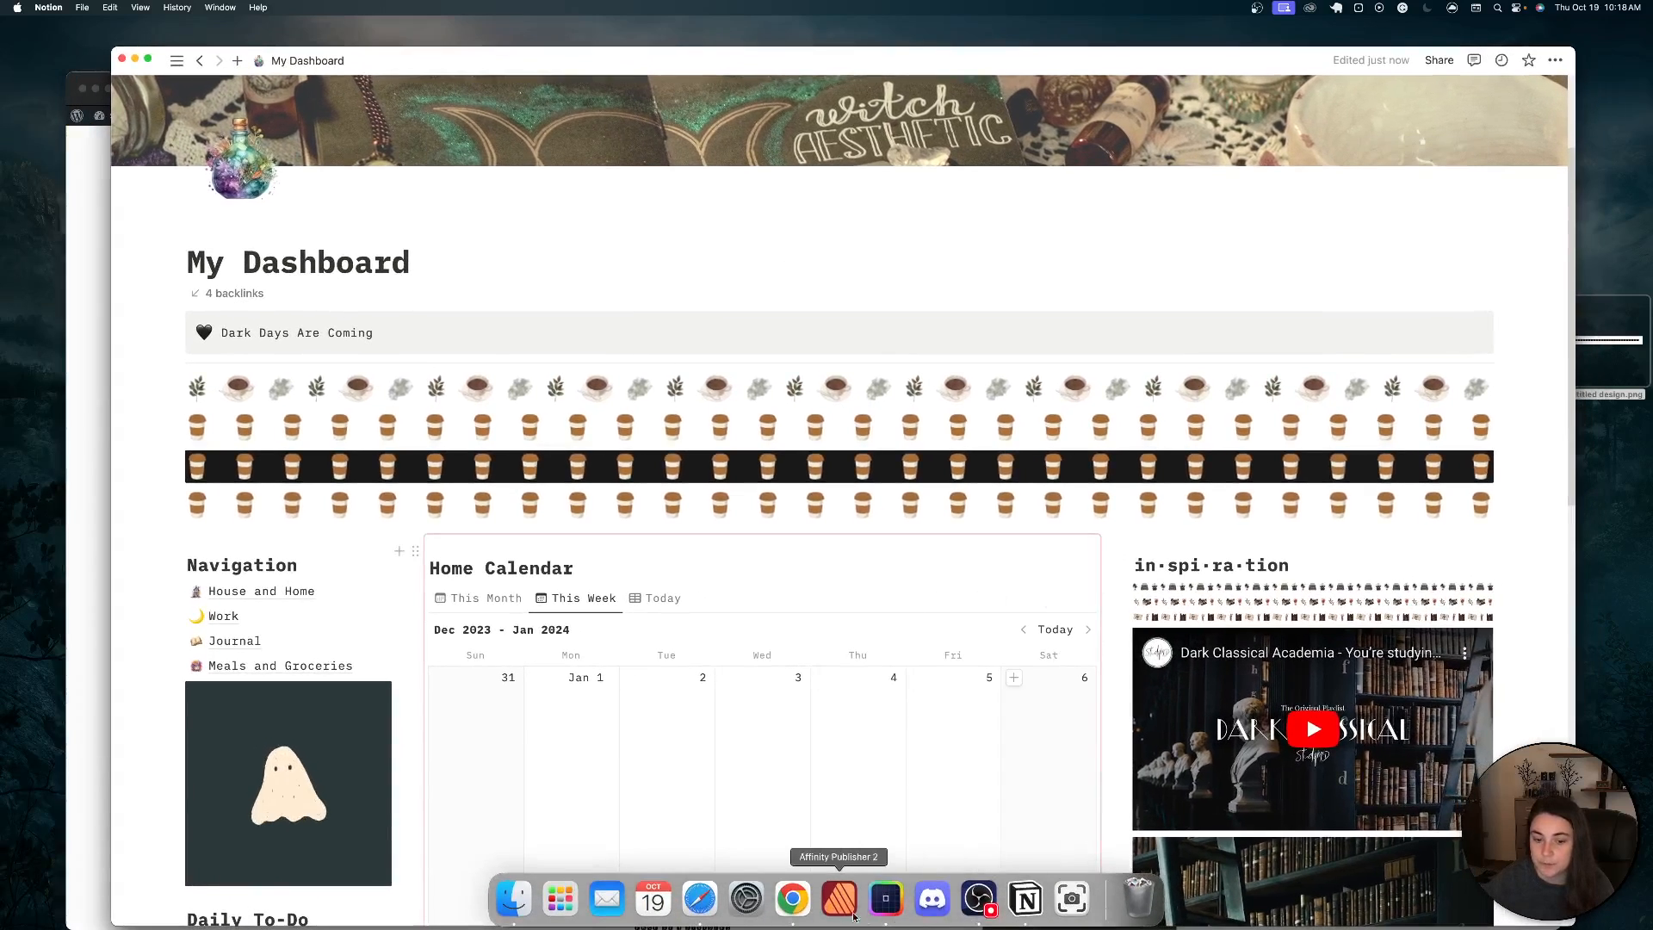
left_click(793, 911)
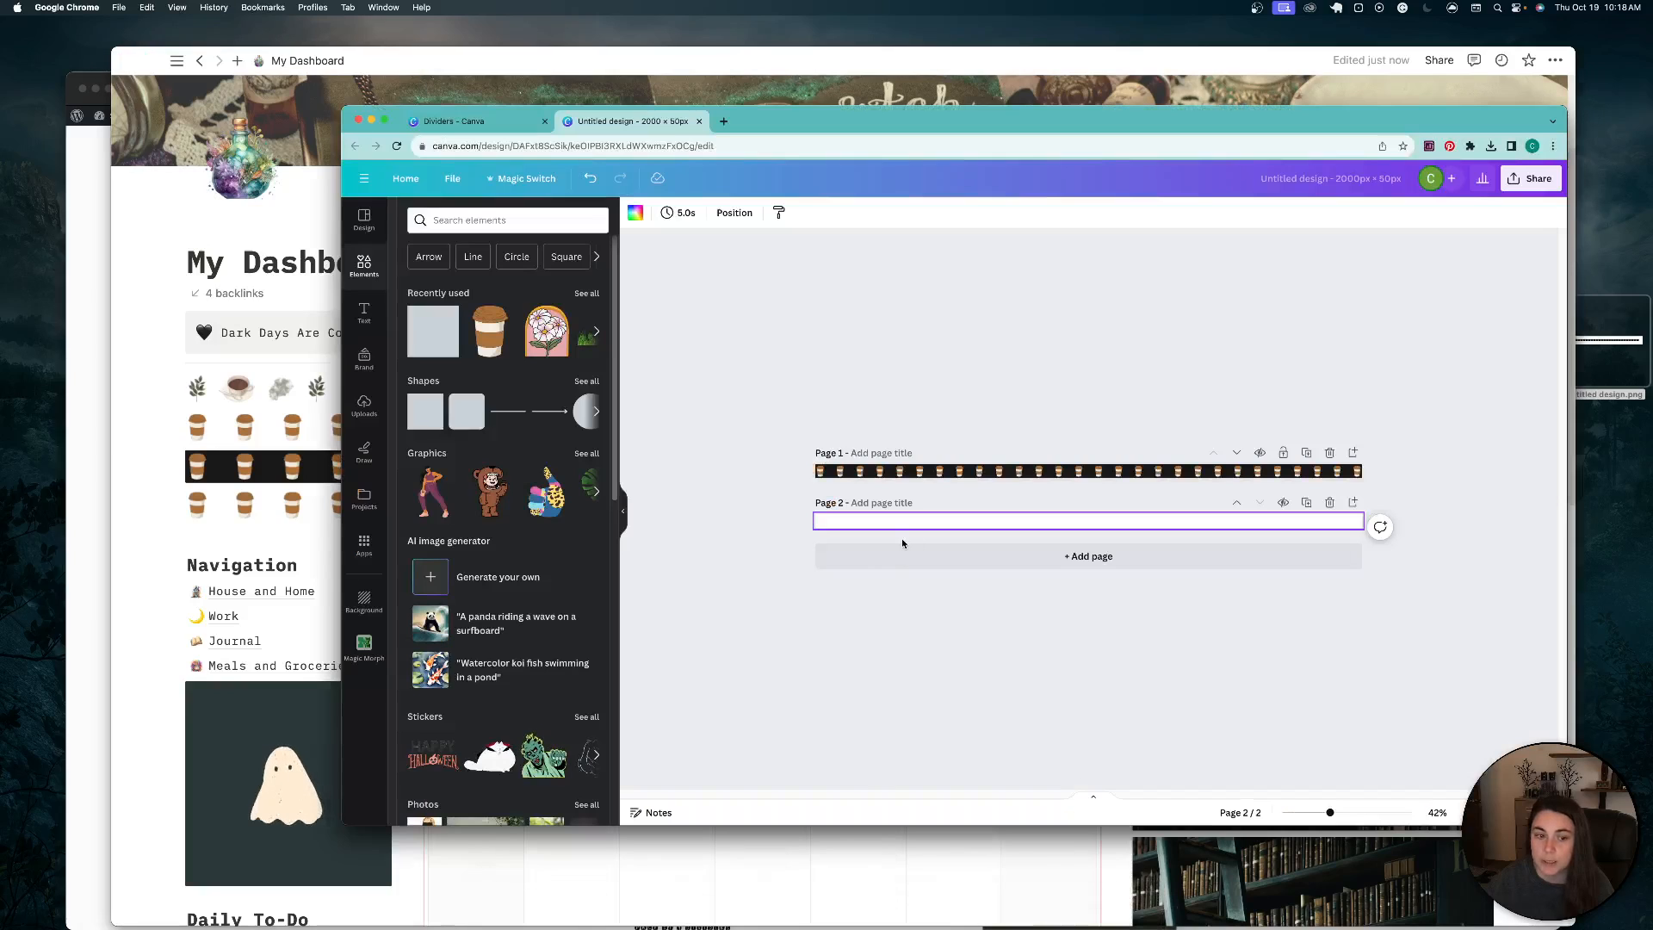